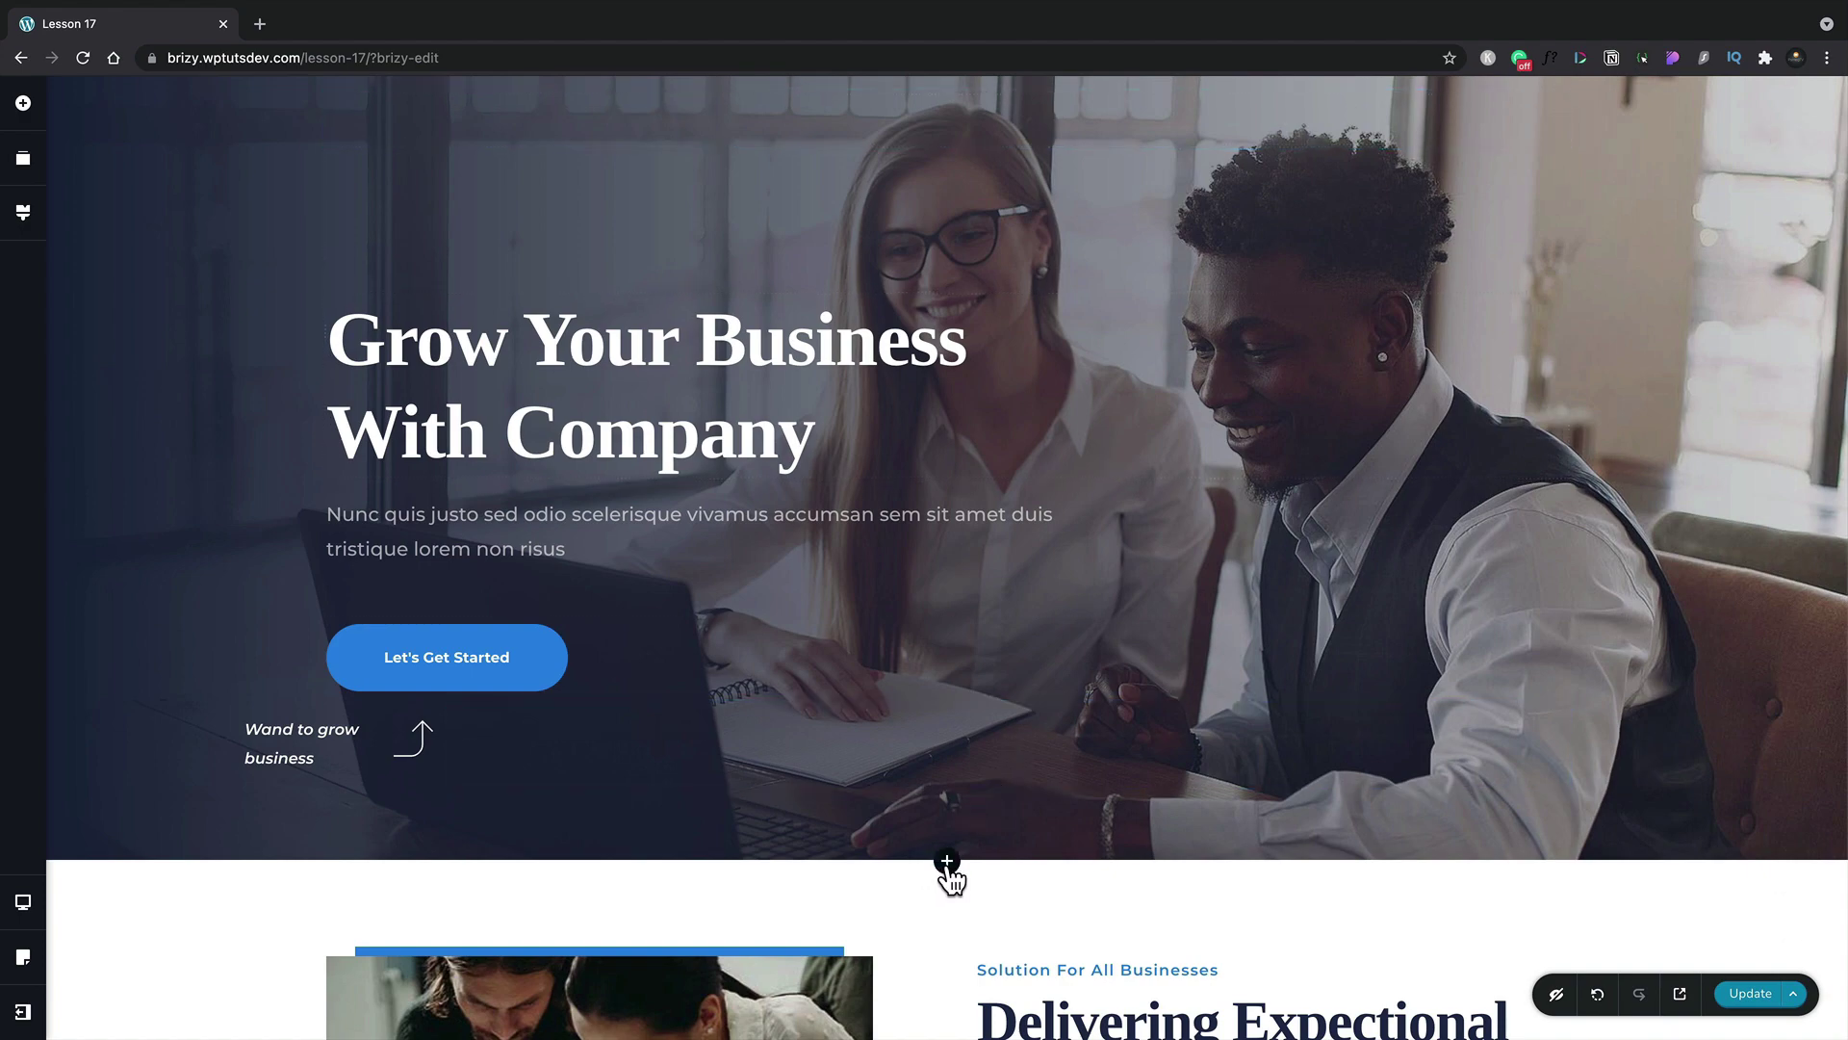
Insert the first dark Kit #2 header block with the Company logo below the hero.
{"action": "left_click", "coordinate": [948, 863]}
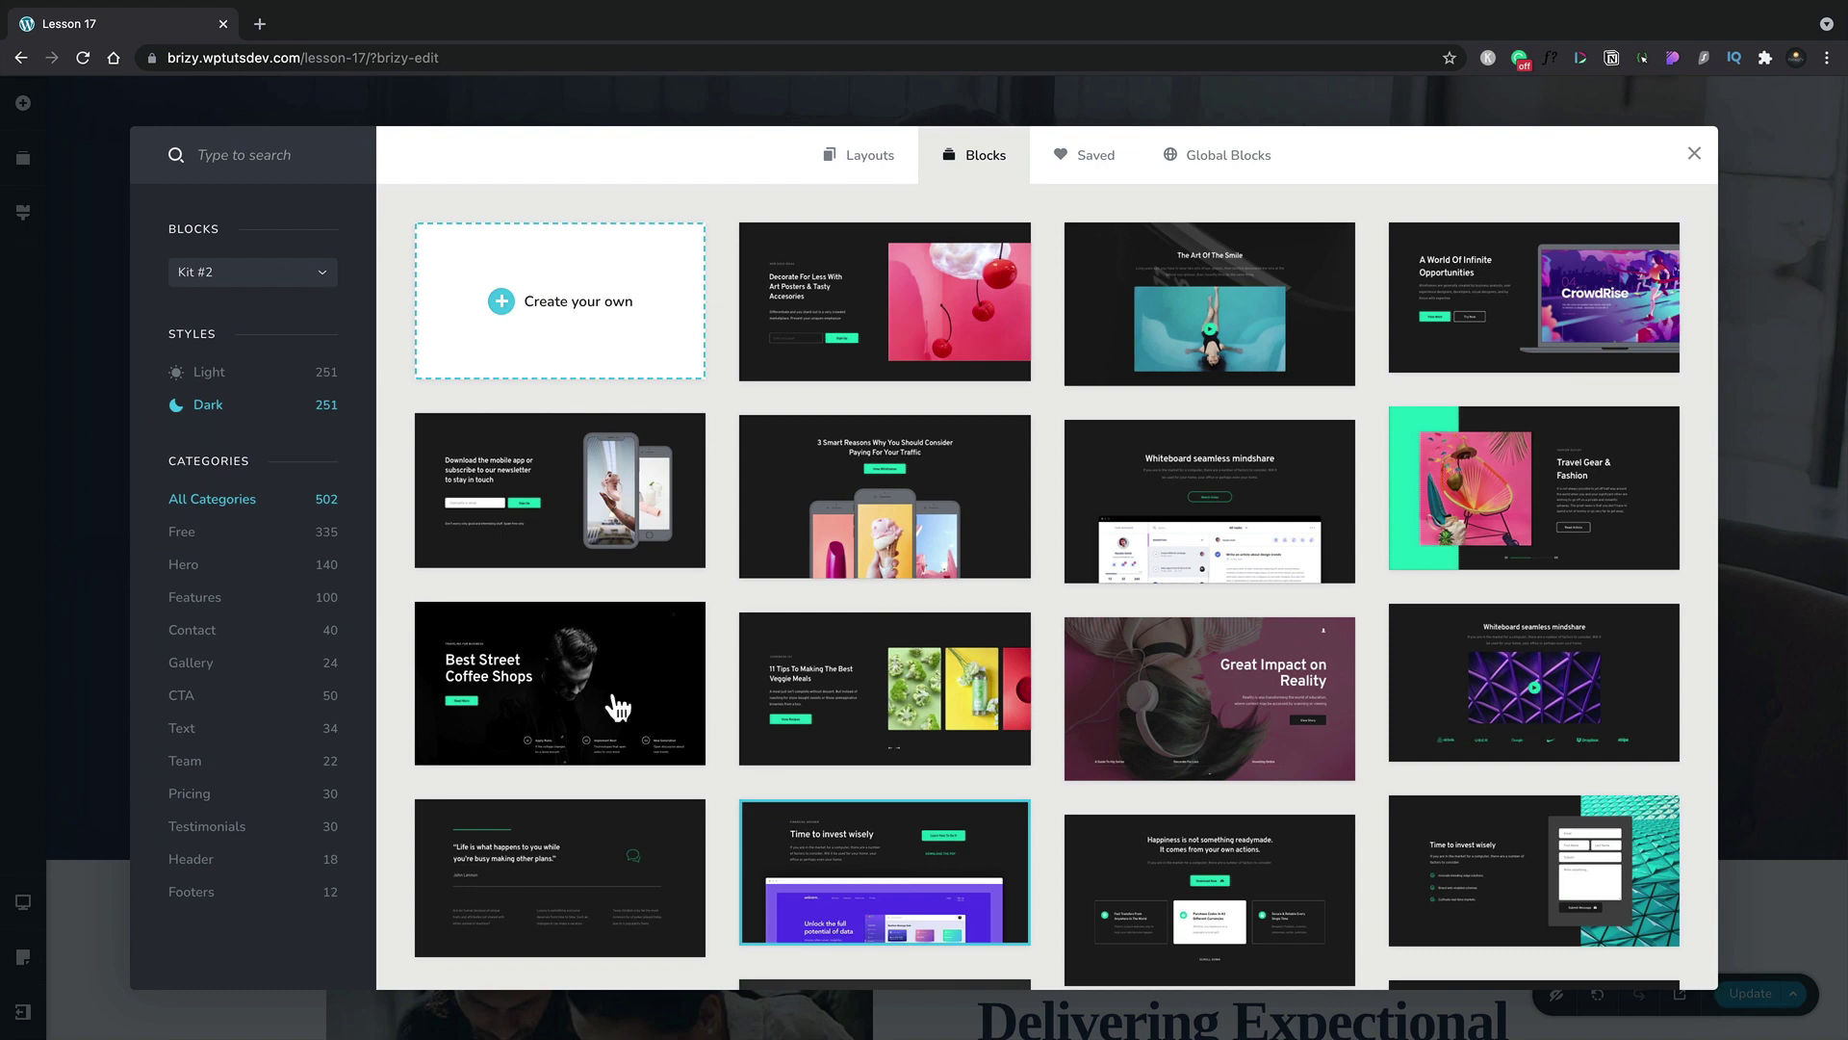
{"action": "left_click", "coordinate": [221, 870]}
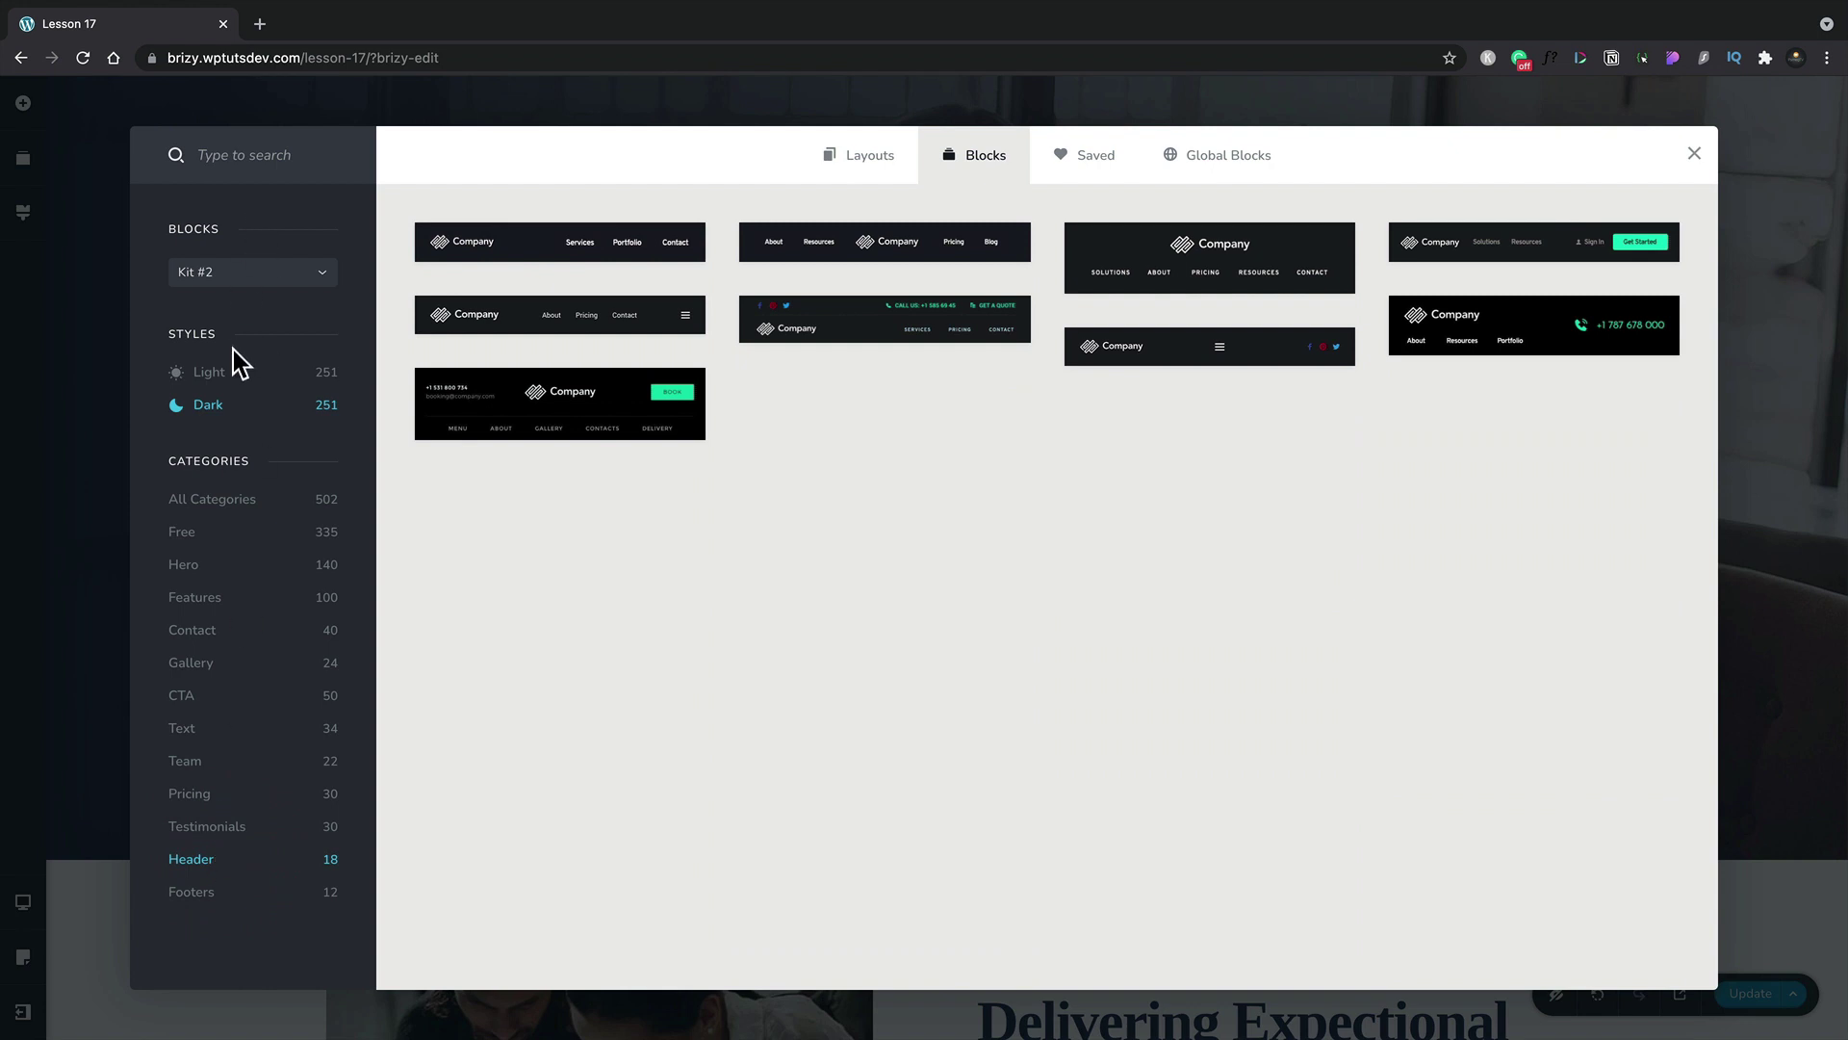
{"action": "left_click", "coordinate": [229, 374]}
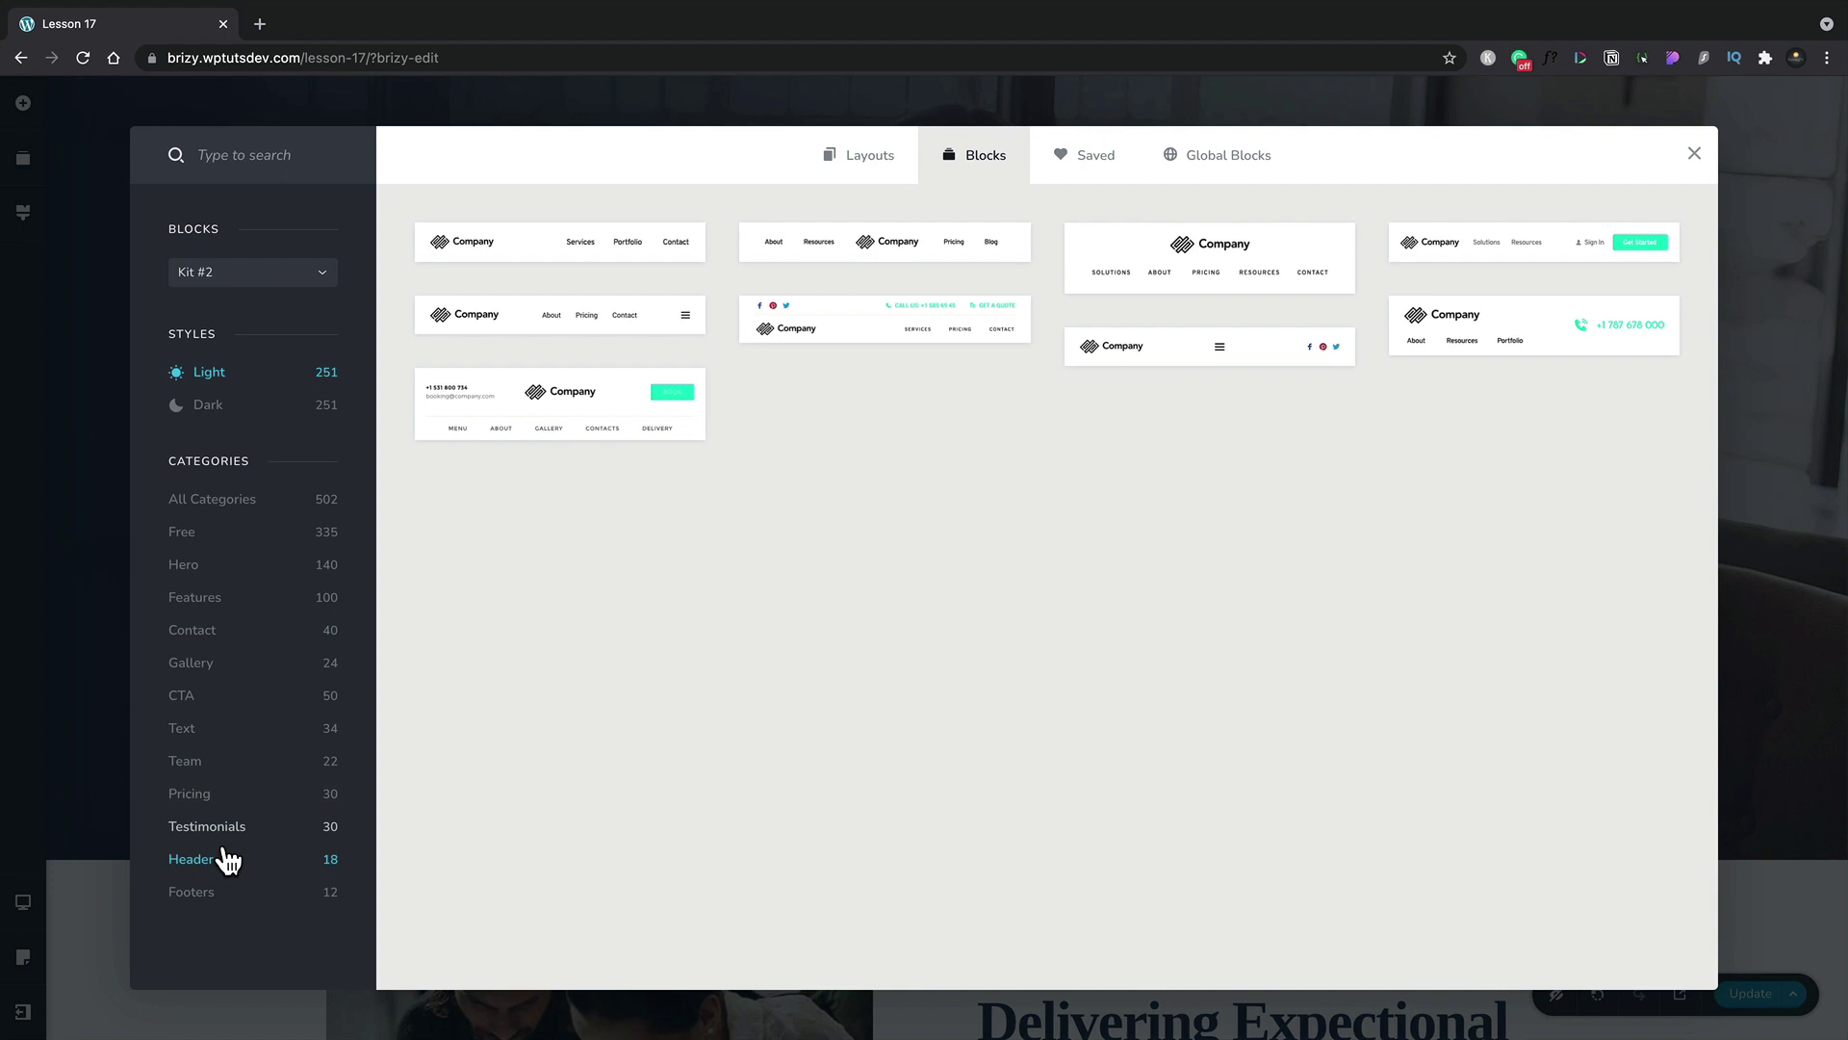
{"action": "left_click", "coordinate": [210, 407]}
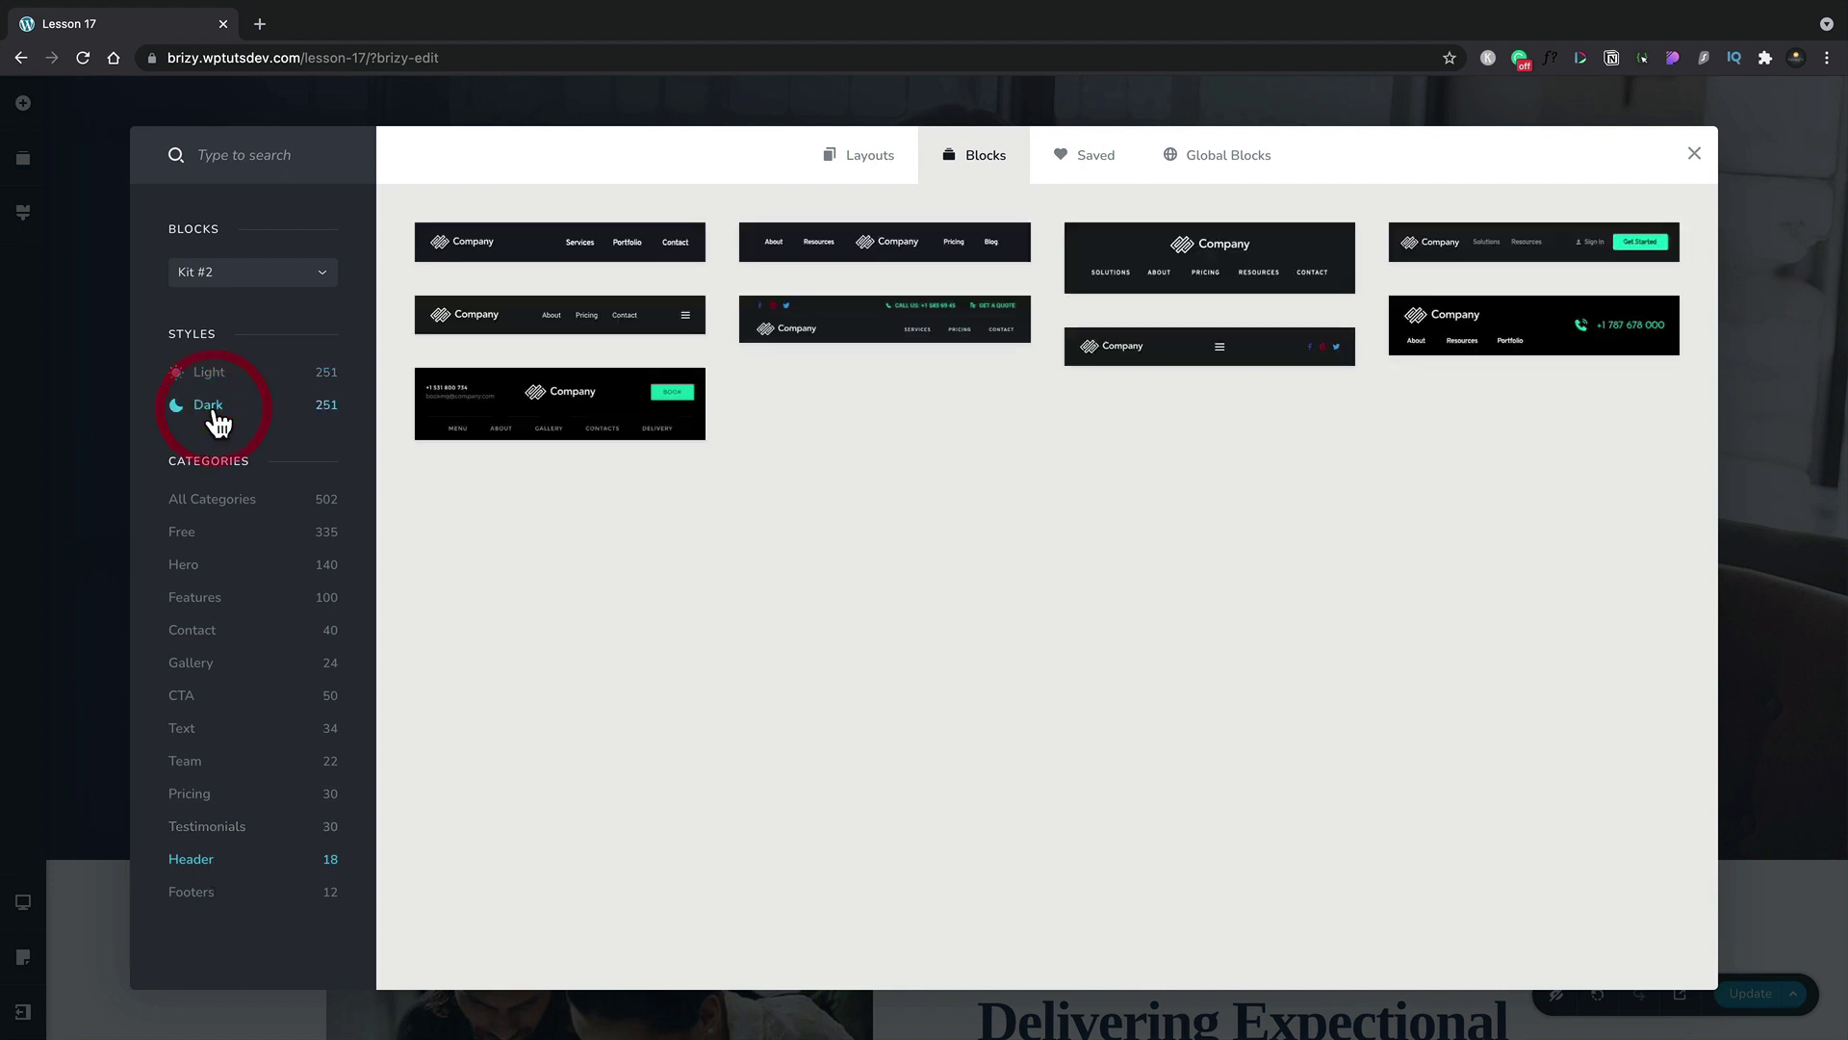
{"action": "left_click", "coordinate": [519, 244]}
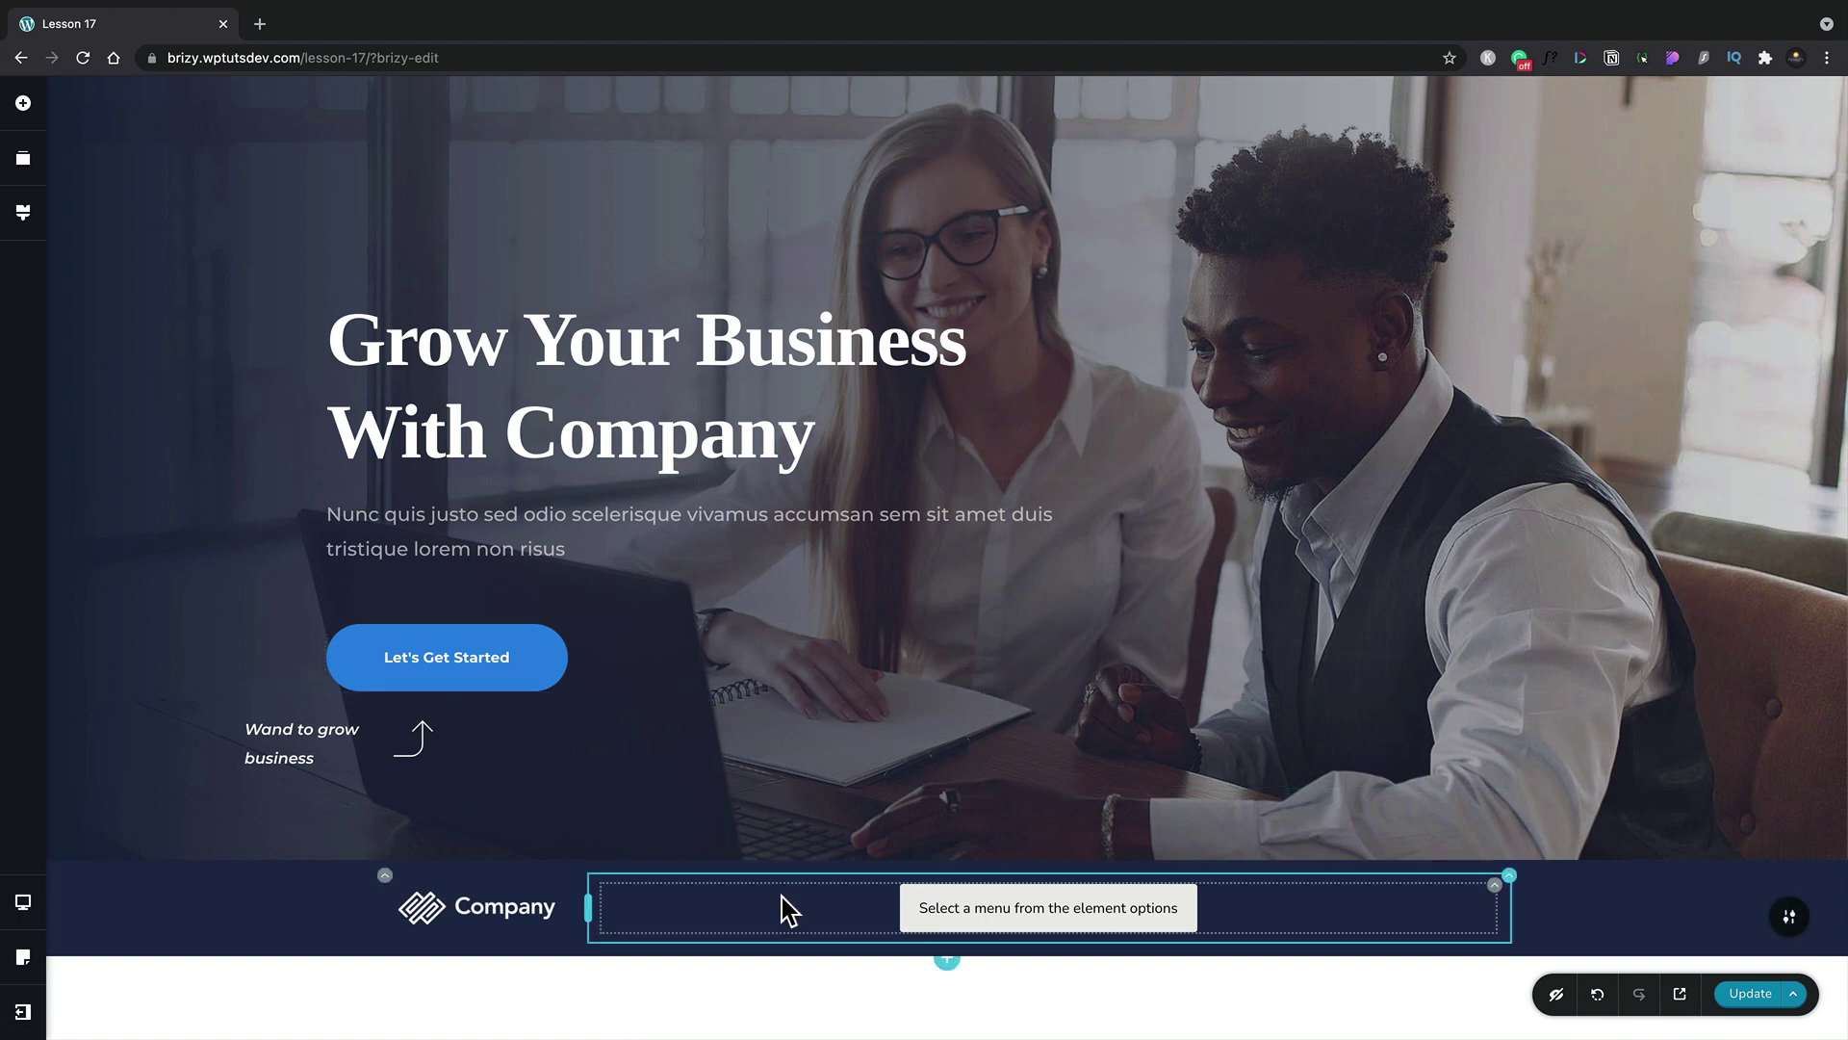
Drag the Company header block to the top of the list in Reorder Blocks.
{"action": "left_click", "coordinate": [23, 205]}
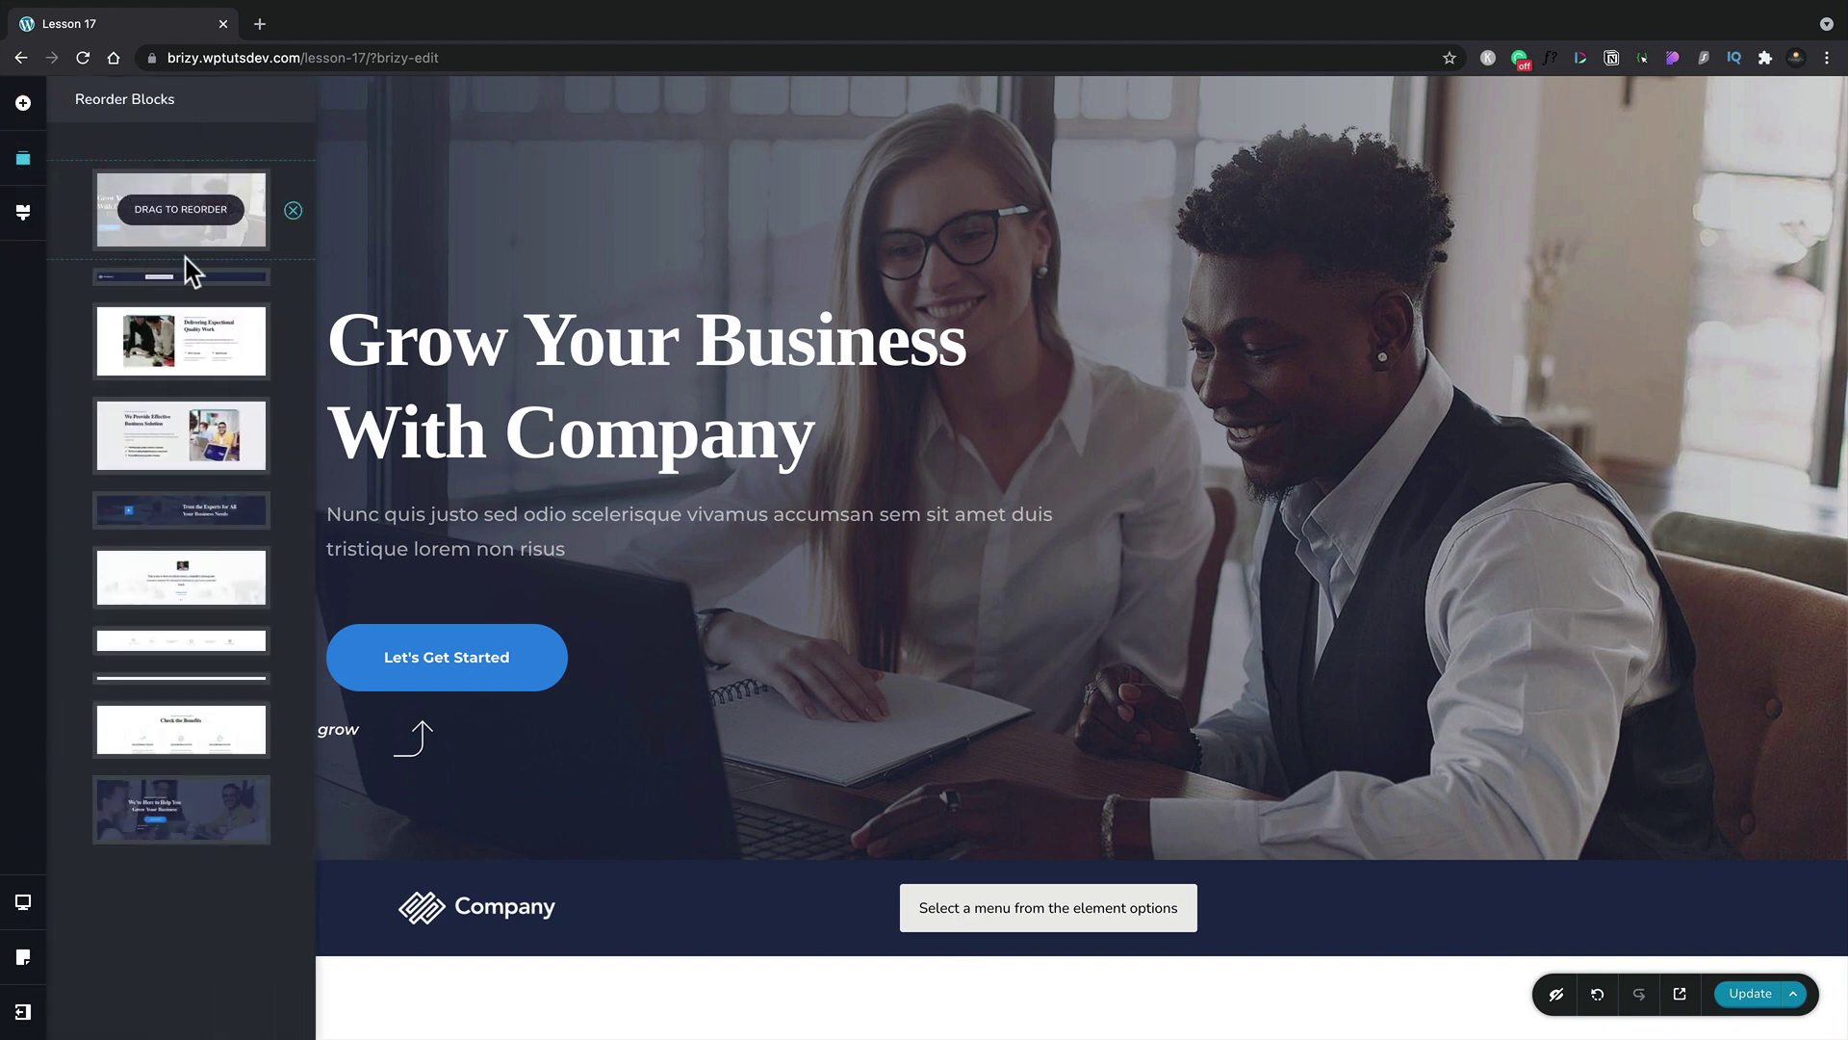
{"action": "left_click_drag", "start_coordinate": [186, 272], "coordinate": [185, 171]}
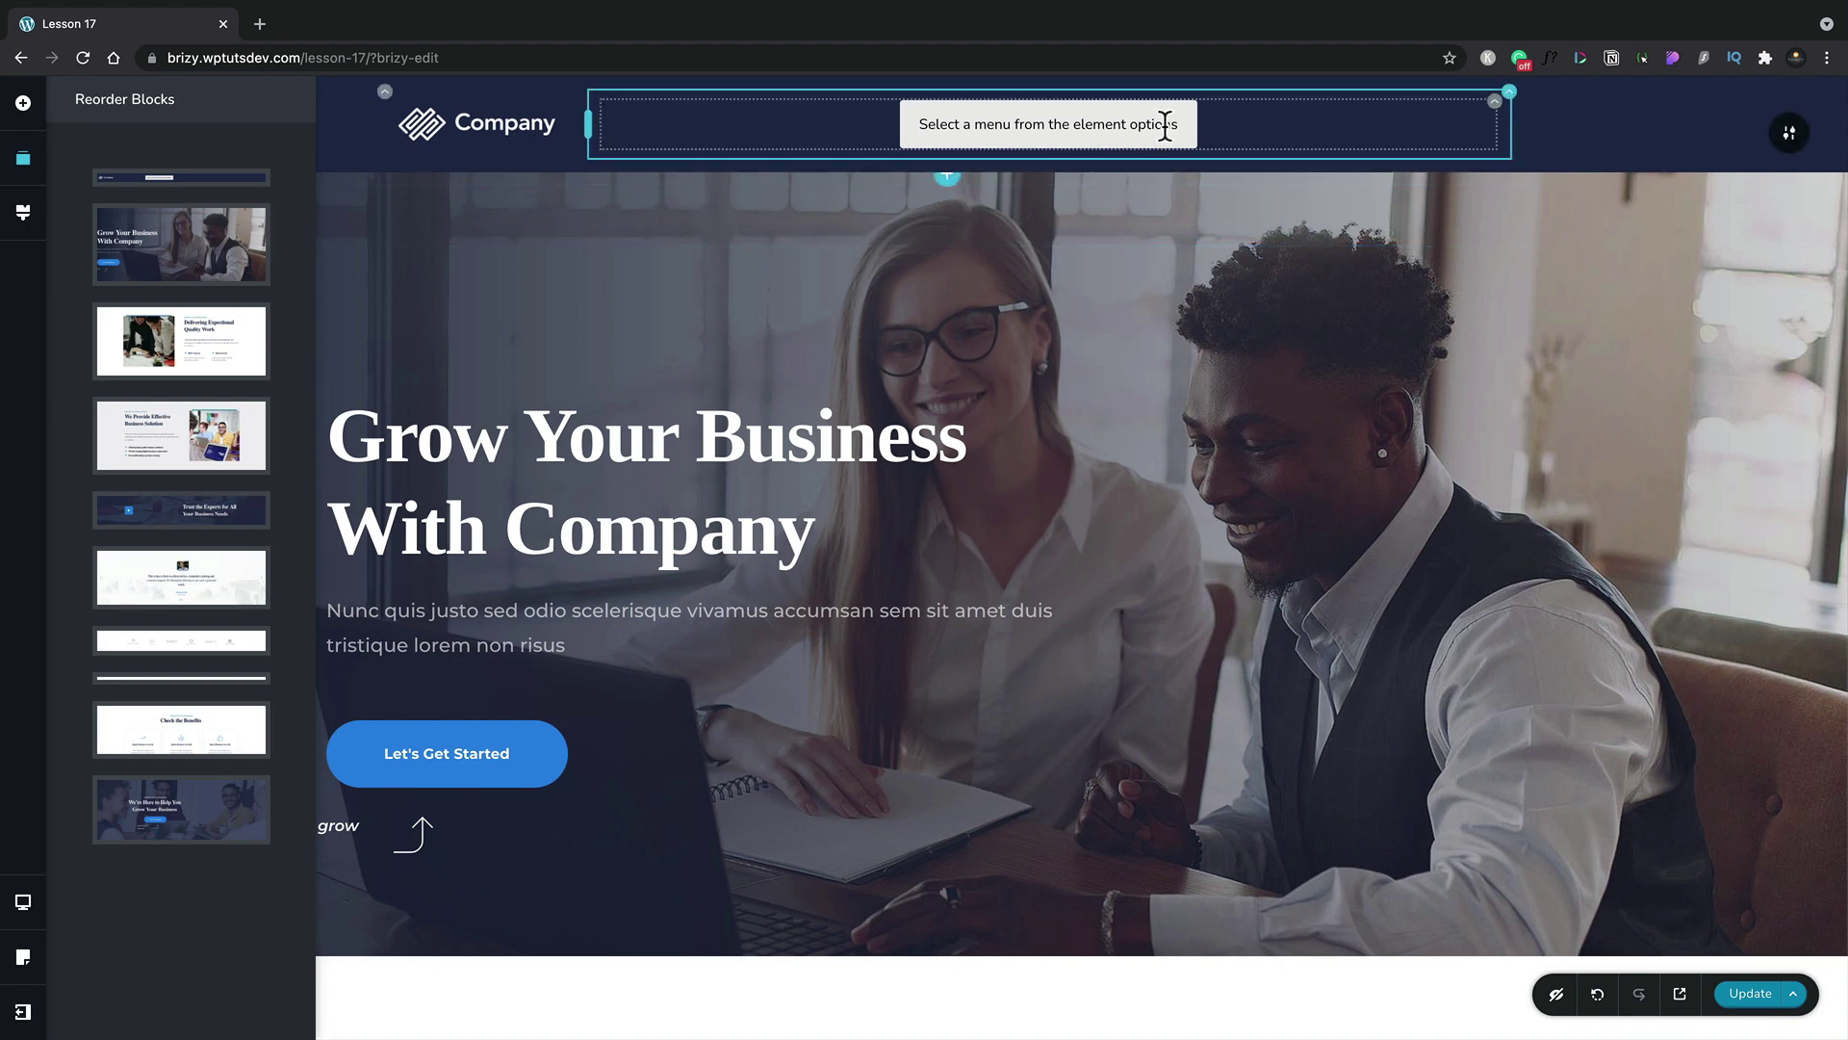
Assign Main Menu (Home, Lesson 12, Lesson 11, Lesson 10, Lesson 8) to the header's menu element.
{"action": "left_click", "coordinate": [1498, 108]}
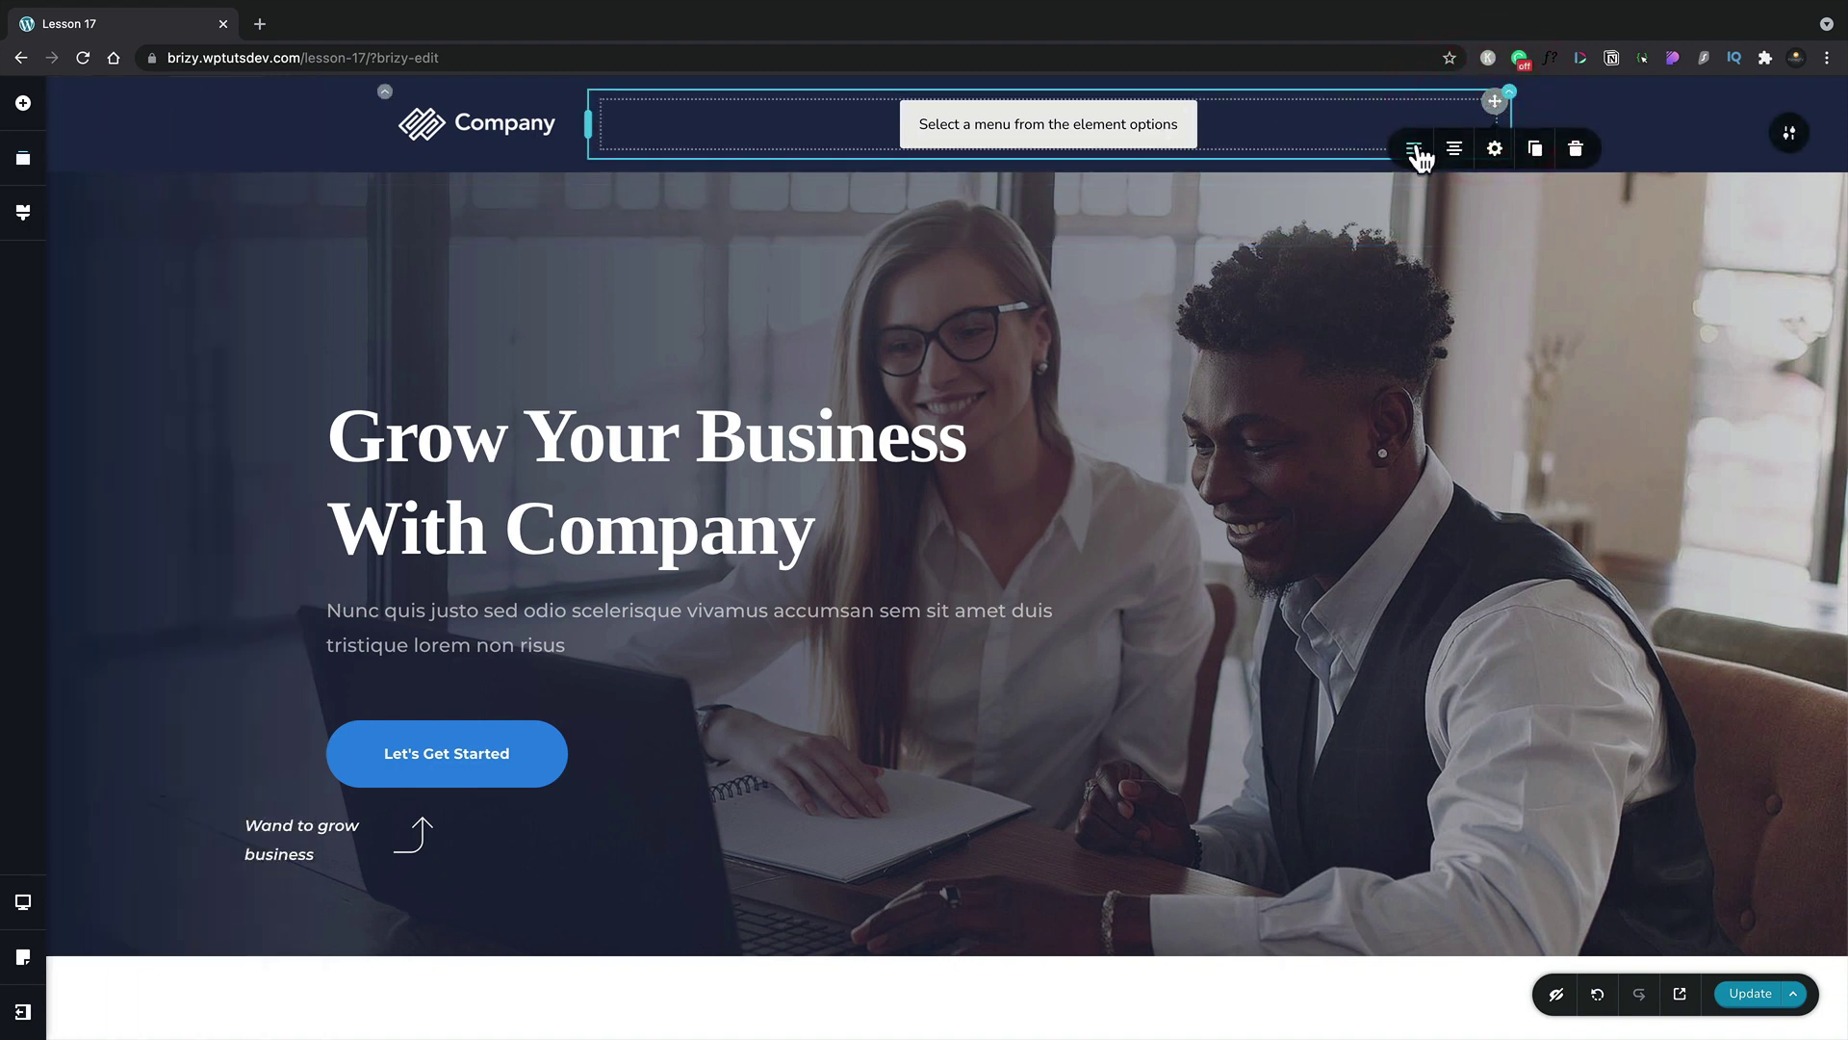
{"action": "left_click", "coordinate": [1415, 151]}
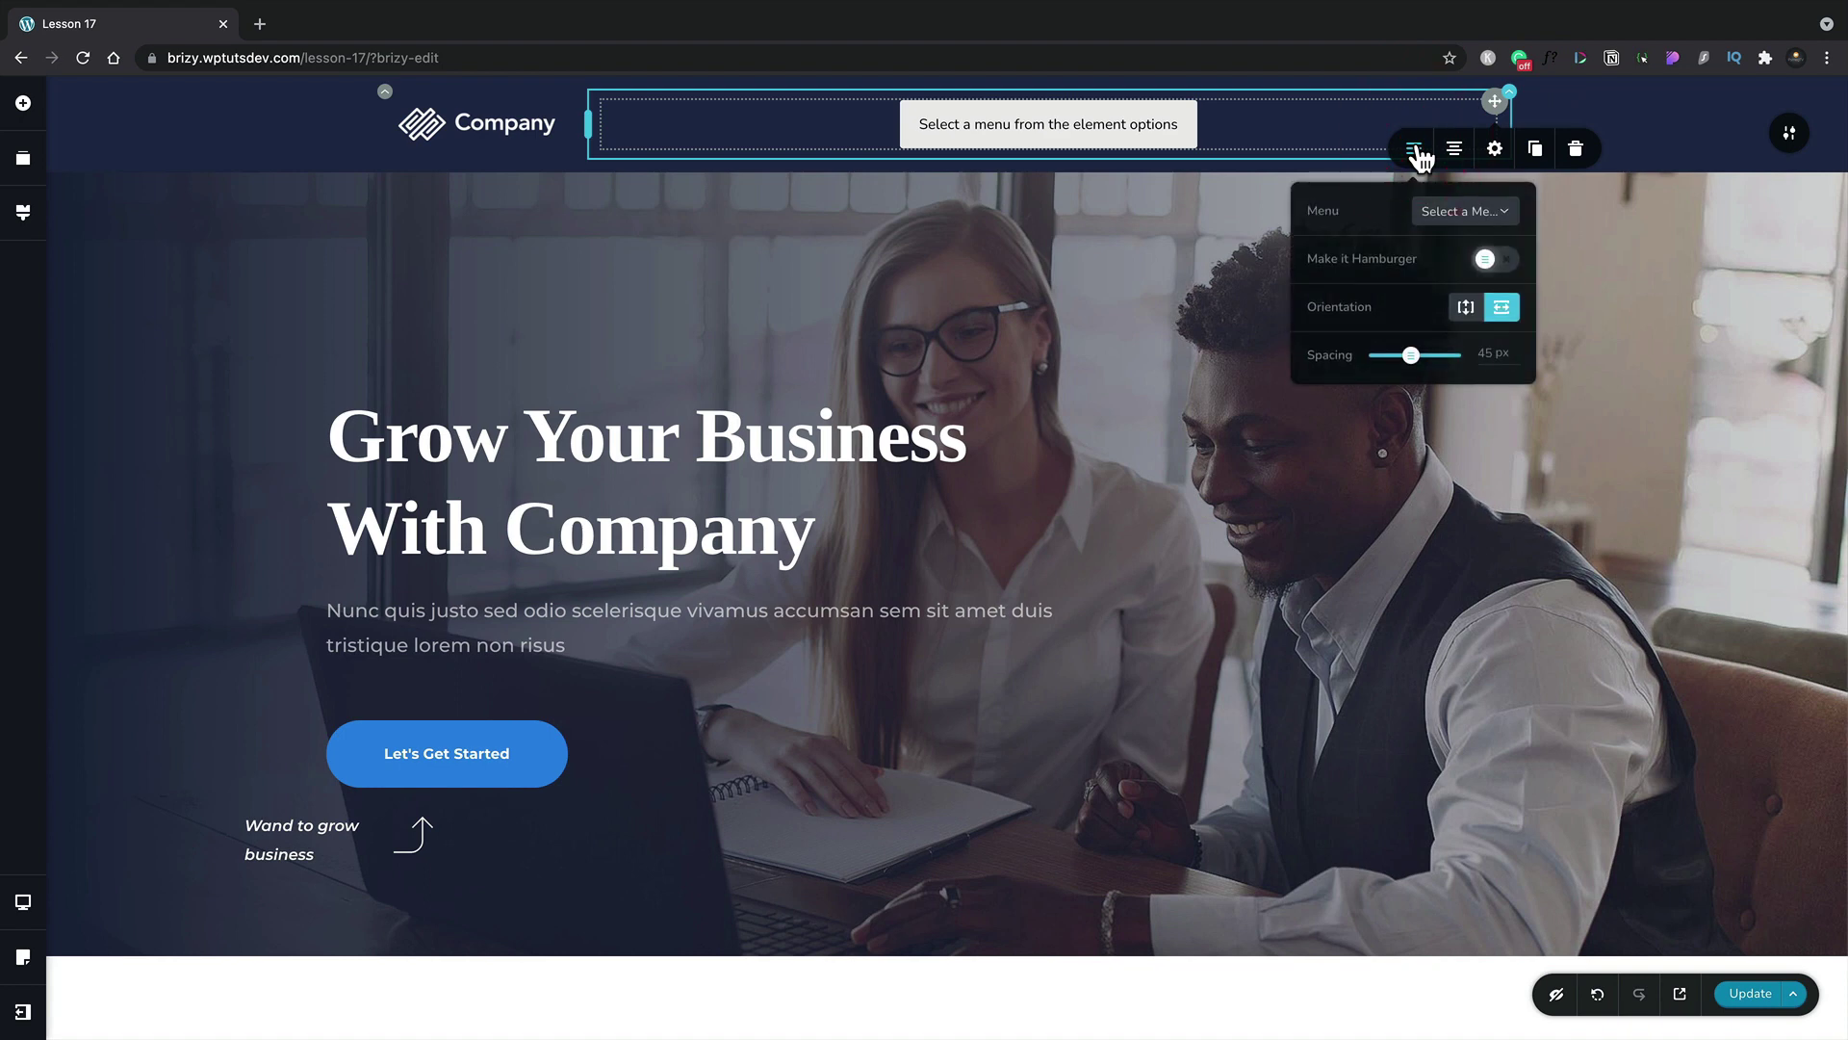
{"action": "left_click", "coordinate": [1458, 212]}
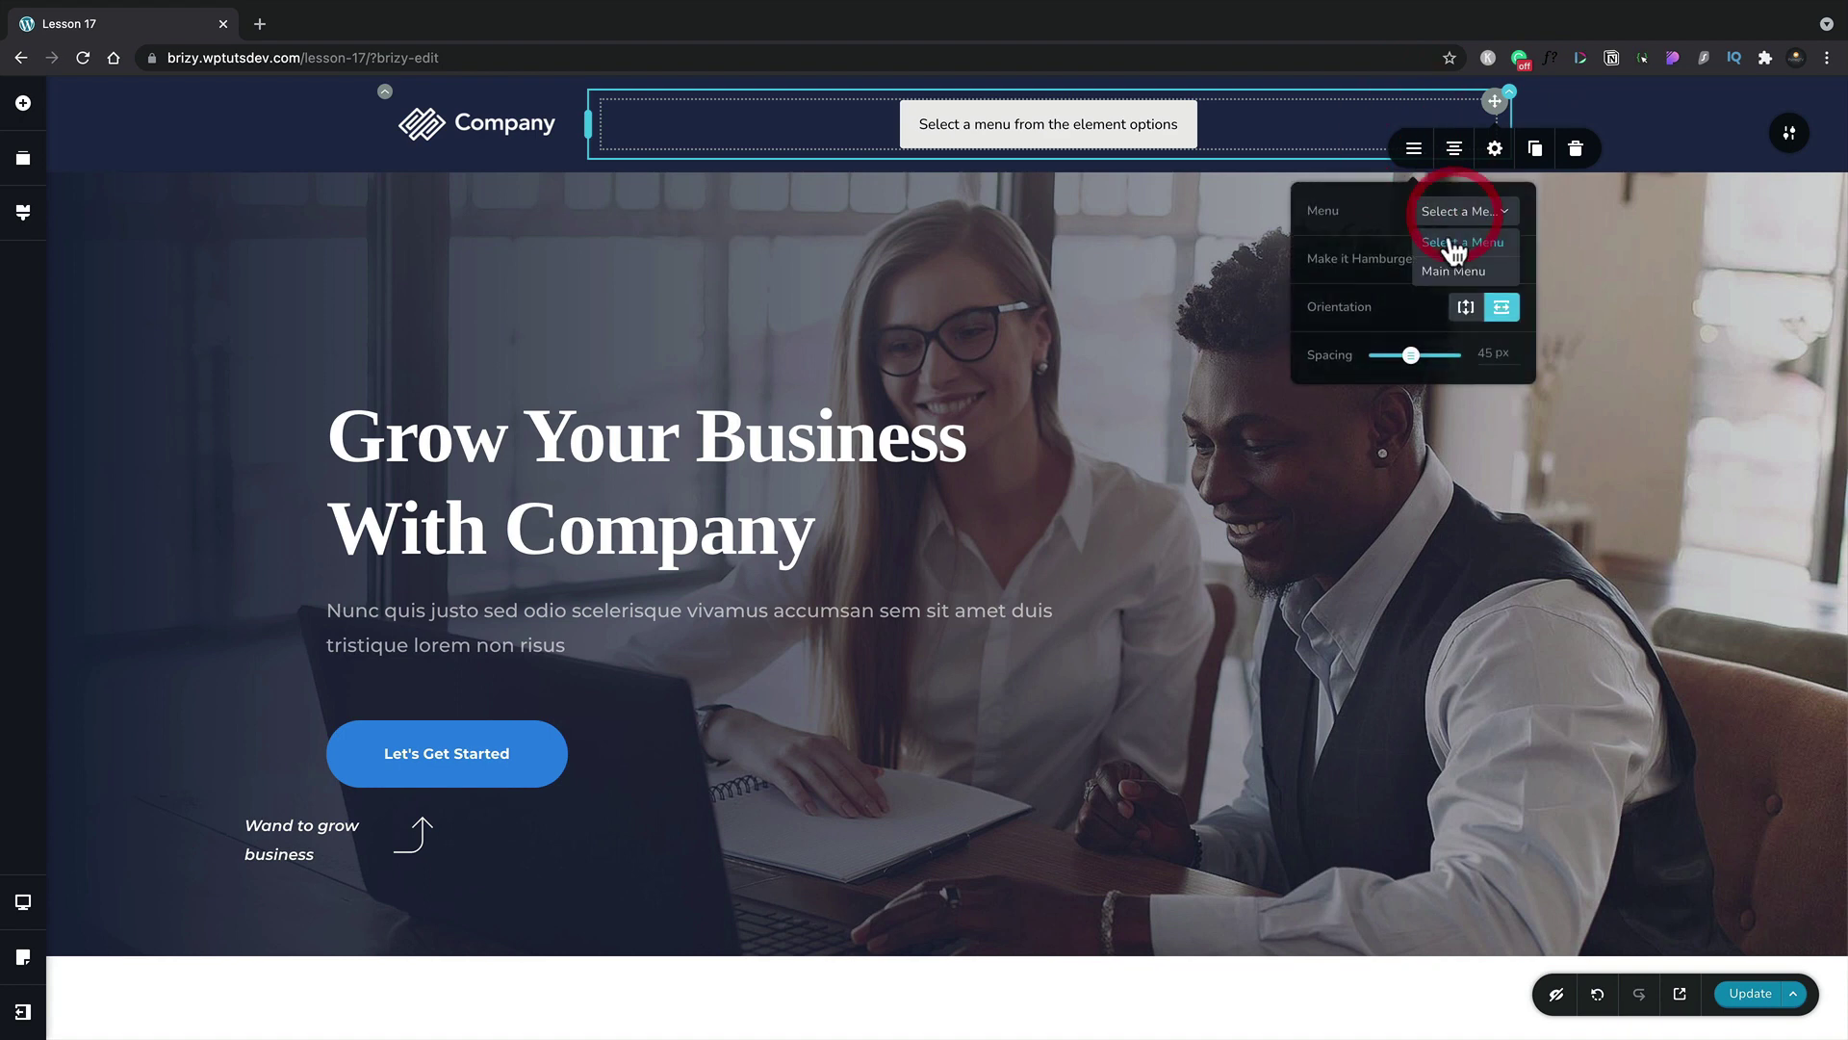
{"action": "left_click", "coordinate": [1444, 270]}
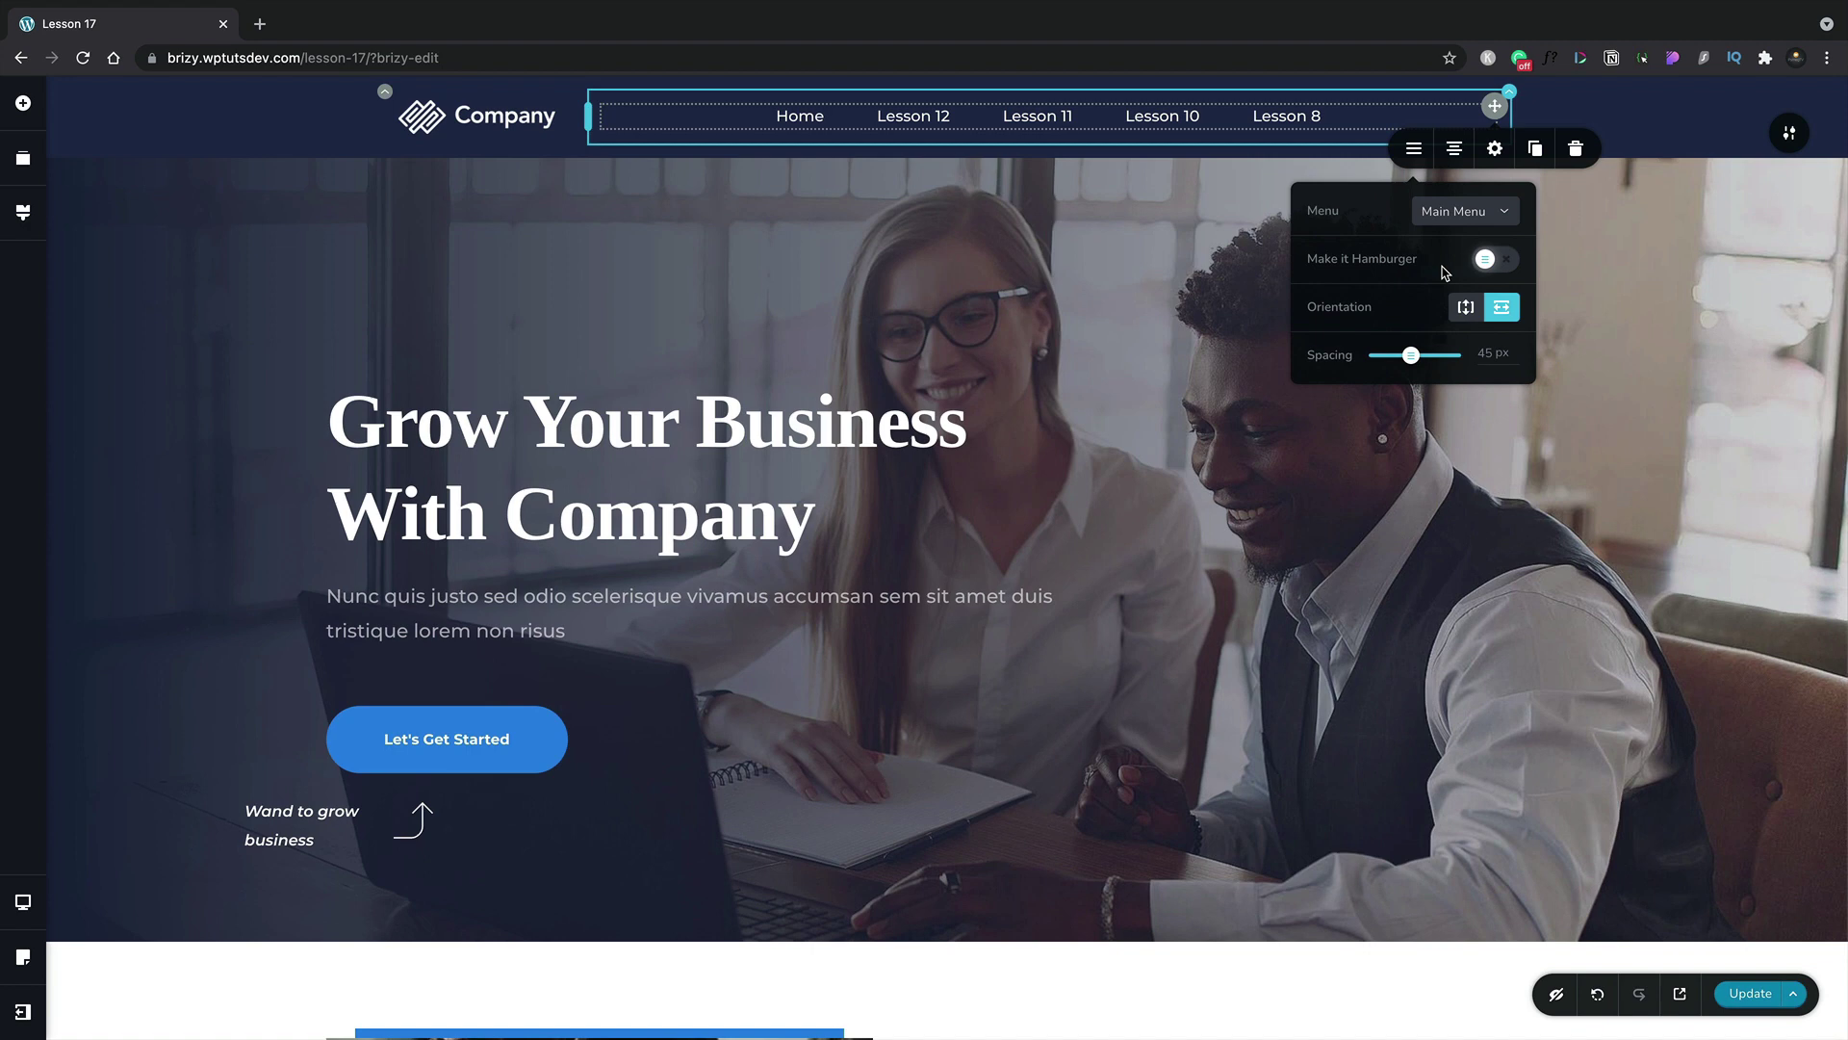
{"action": "left_click", "coordinate": [1713, 137]}
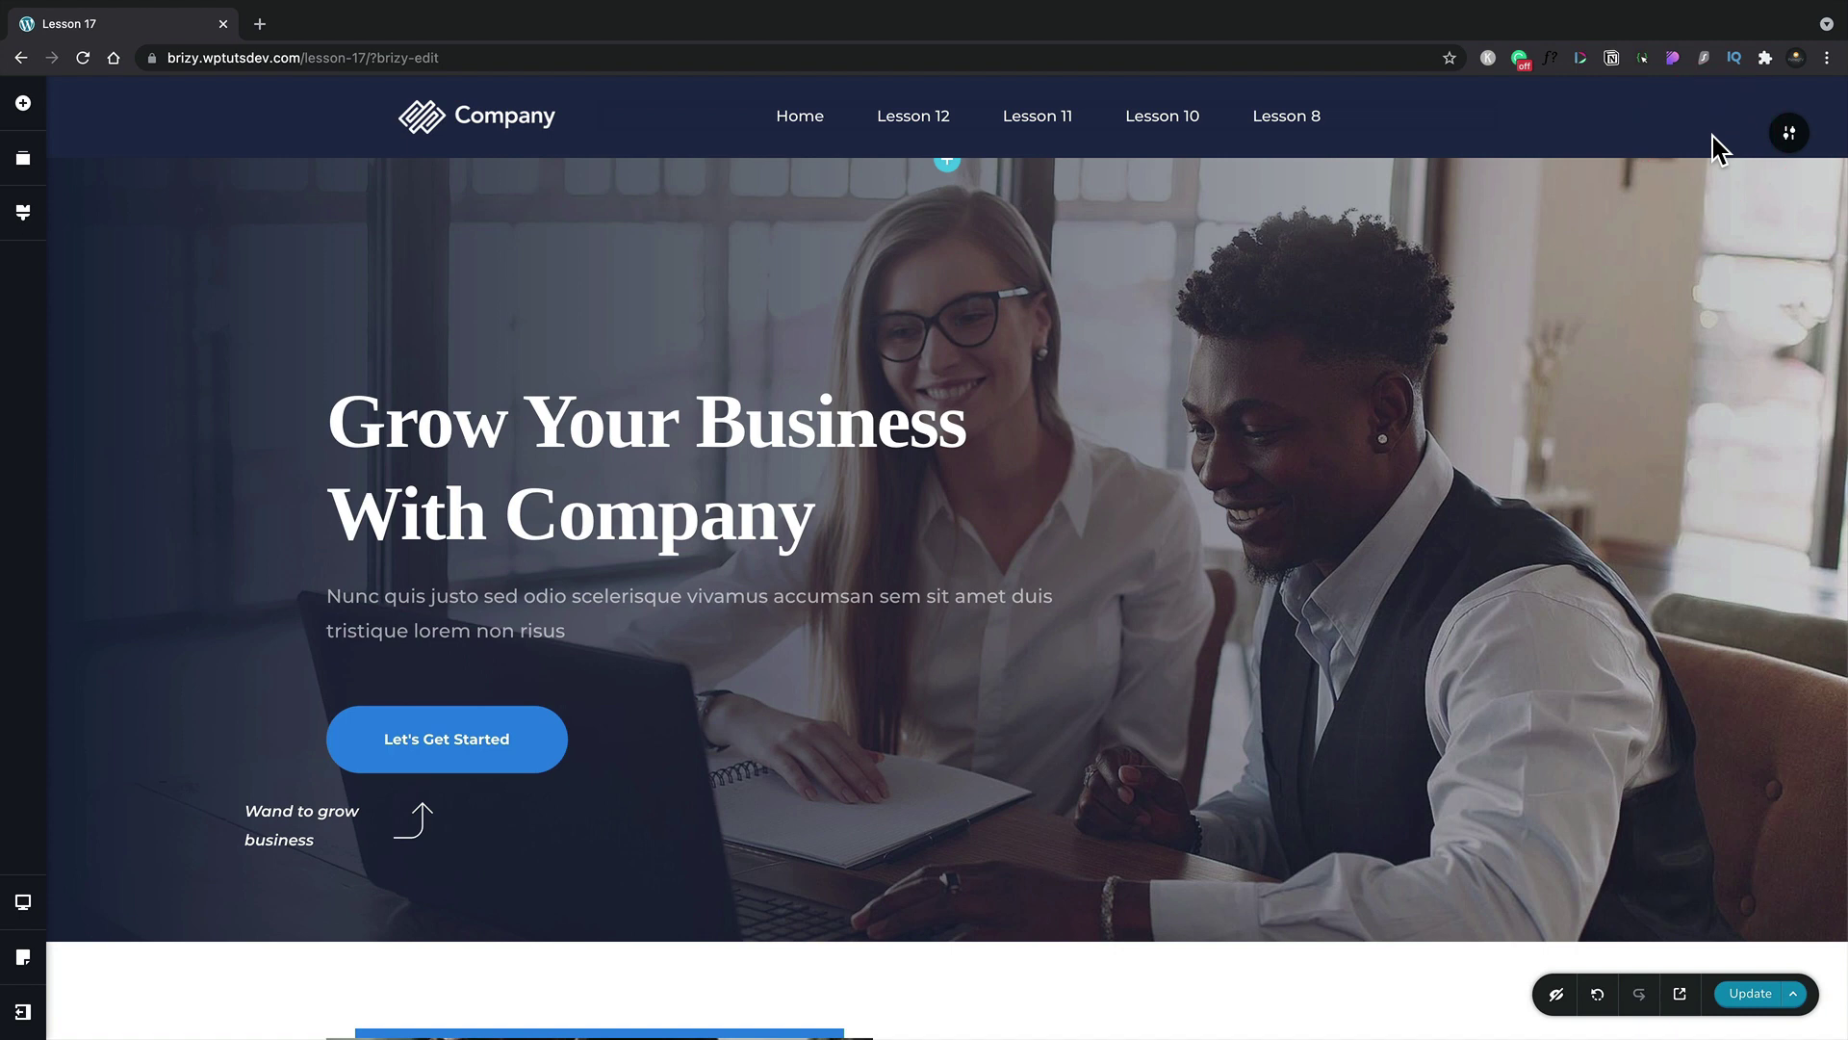
Switch the header behaviour from Sticky to Static and scroll to confirm it scrolls away.
{"action": "left_click", "coordinate": [1792, 138]}
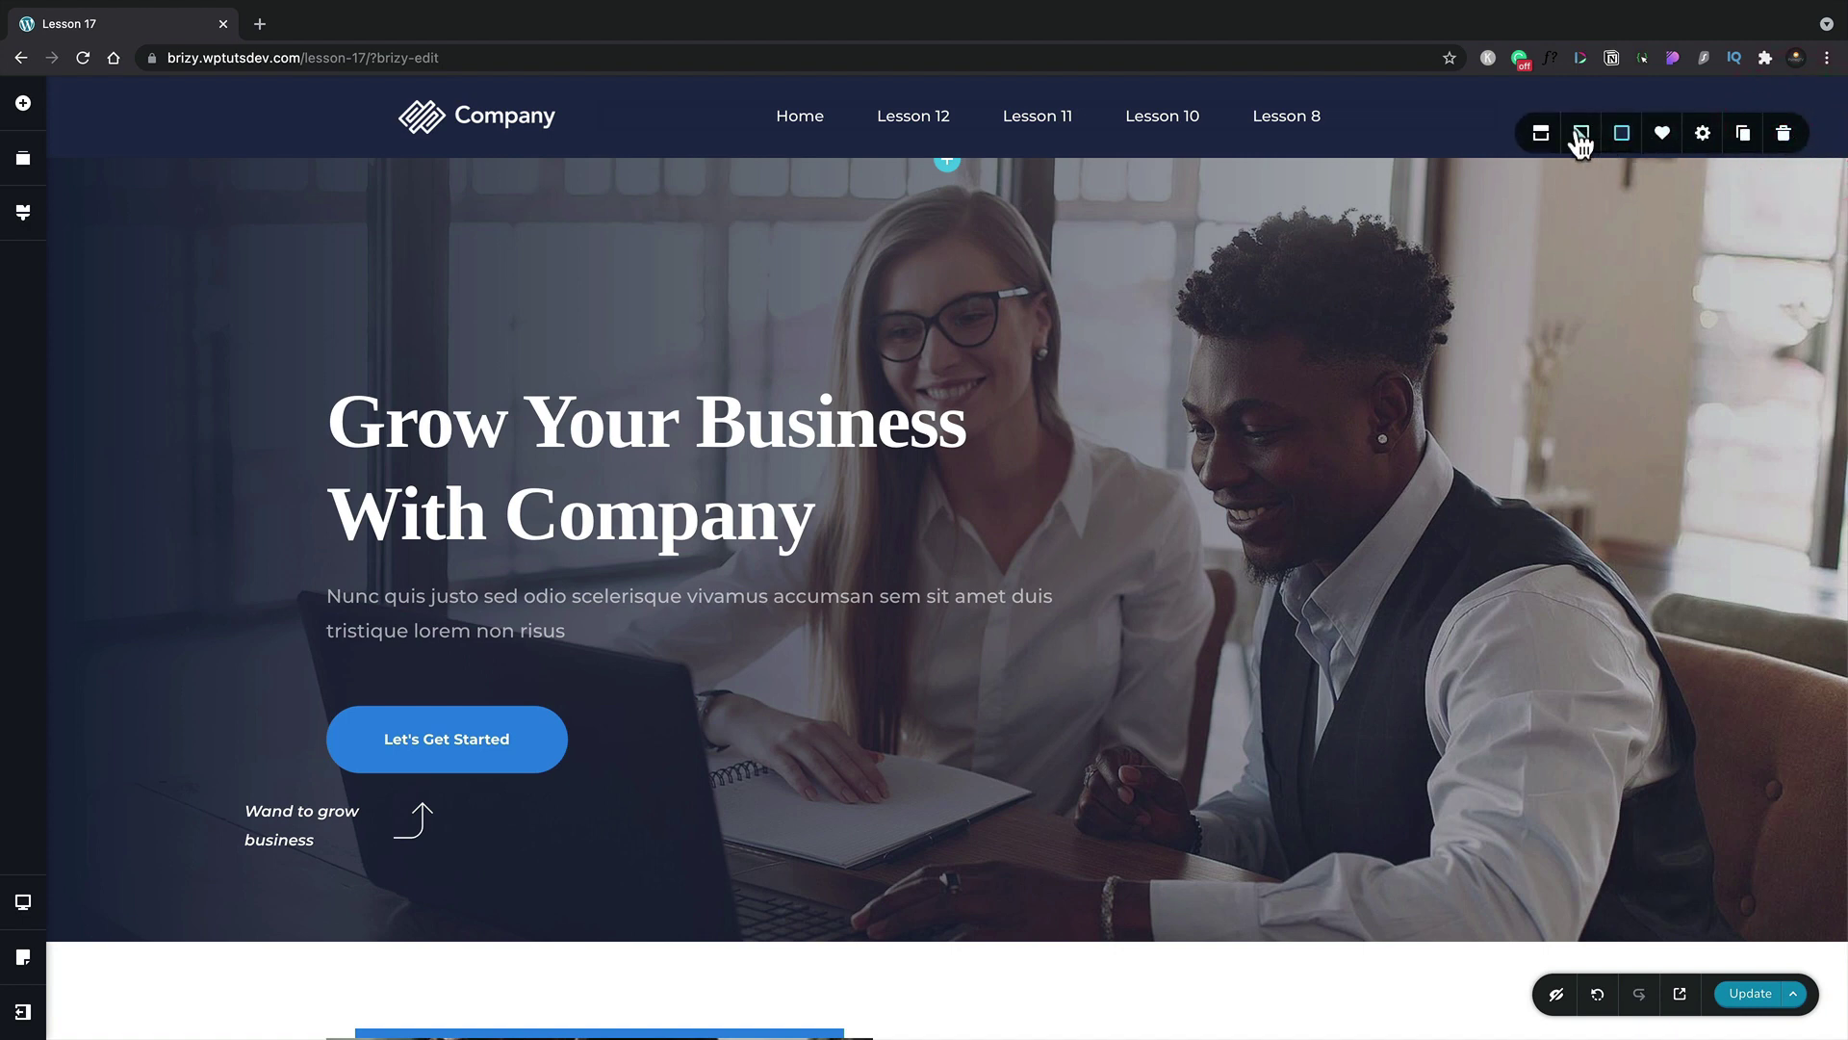
{"action": "left_click", "coordinate": [1541, 134]}
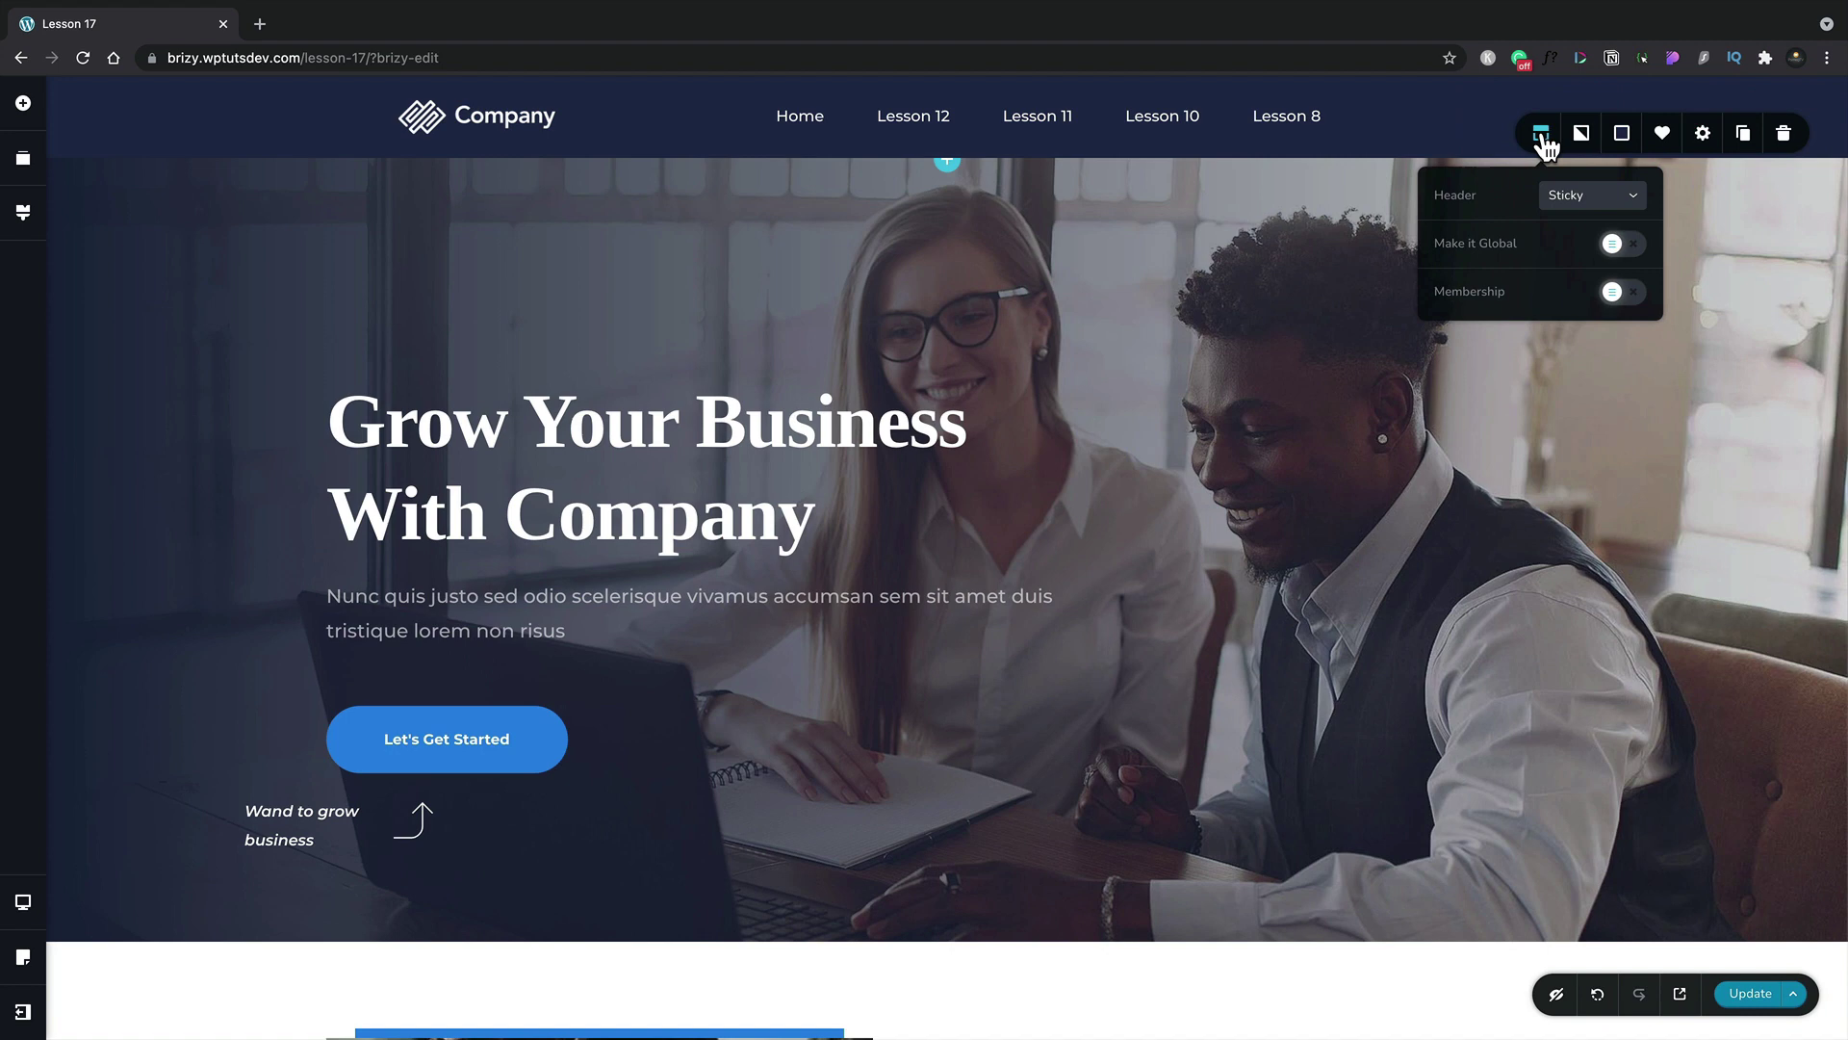
{"action": "left_click", "coordinate": [1575, 197]}
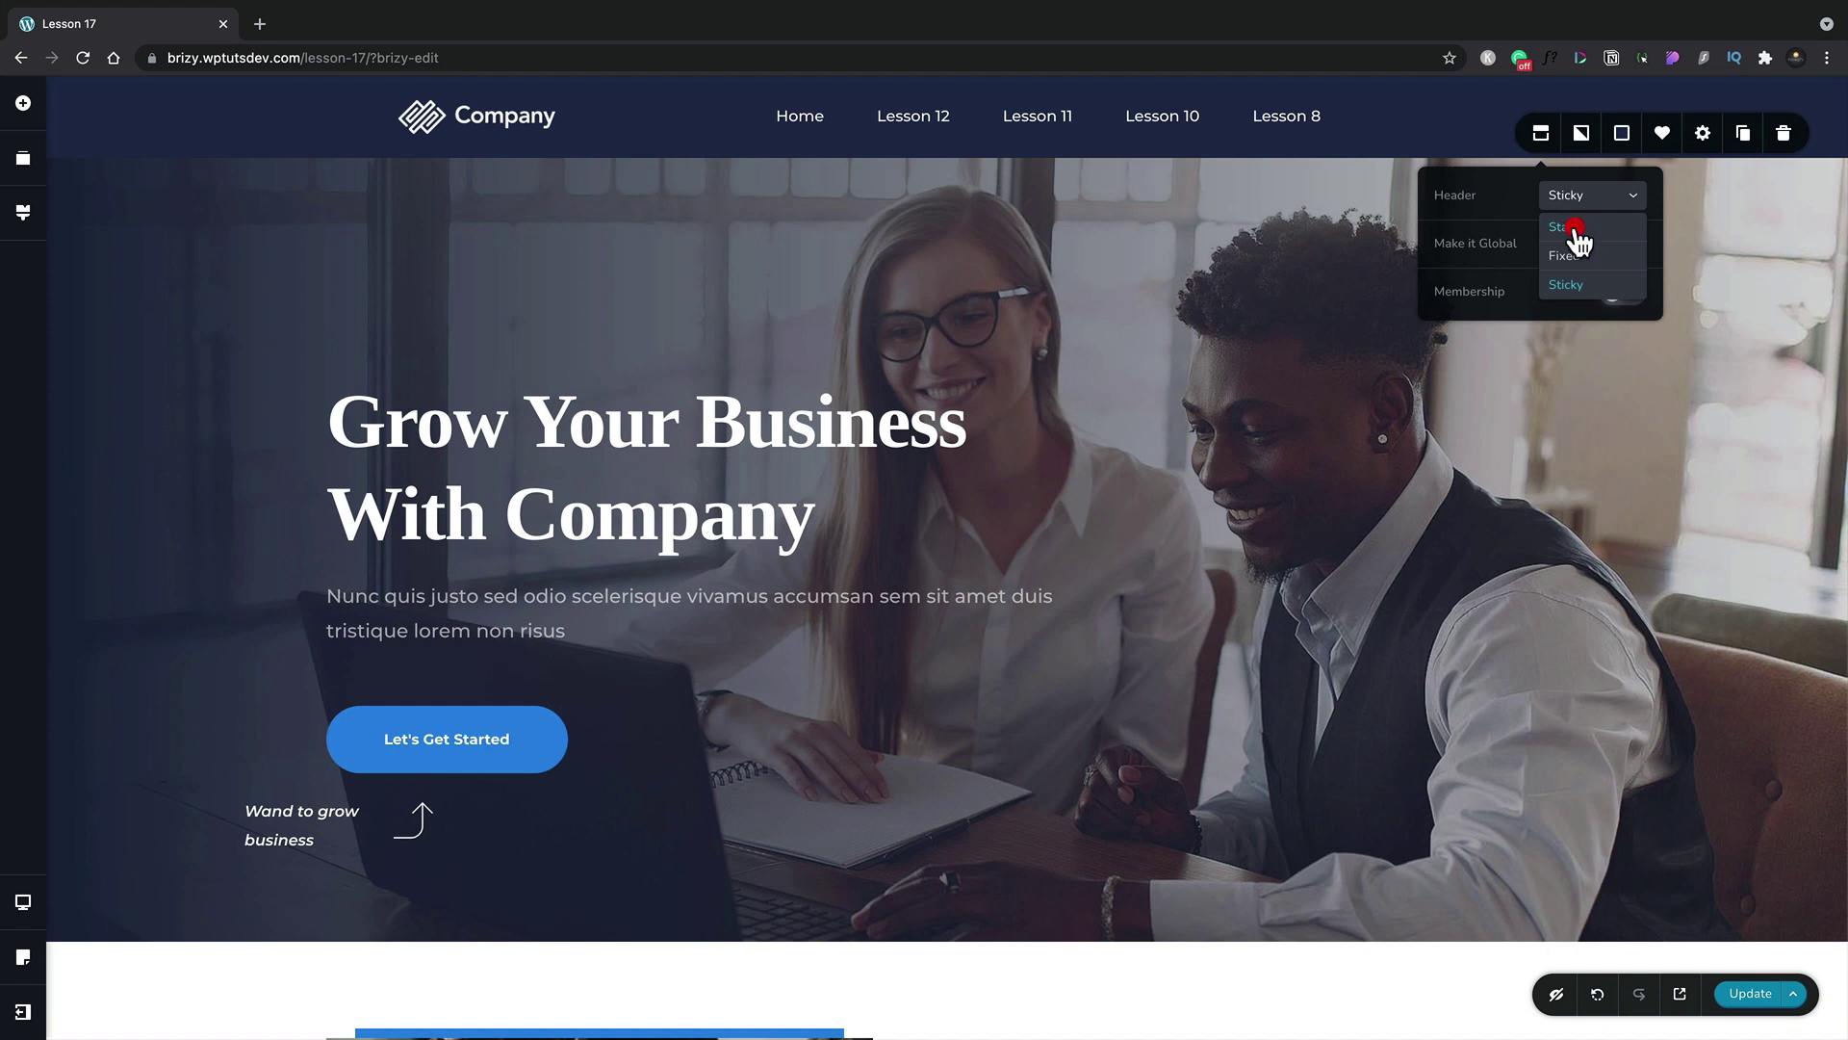
{"action": "left_click", "coordinate": [1574, 227]}
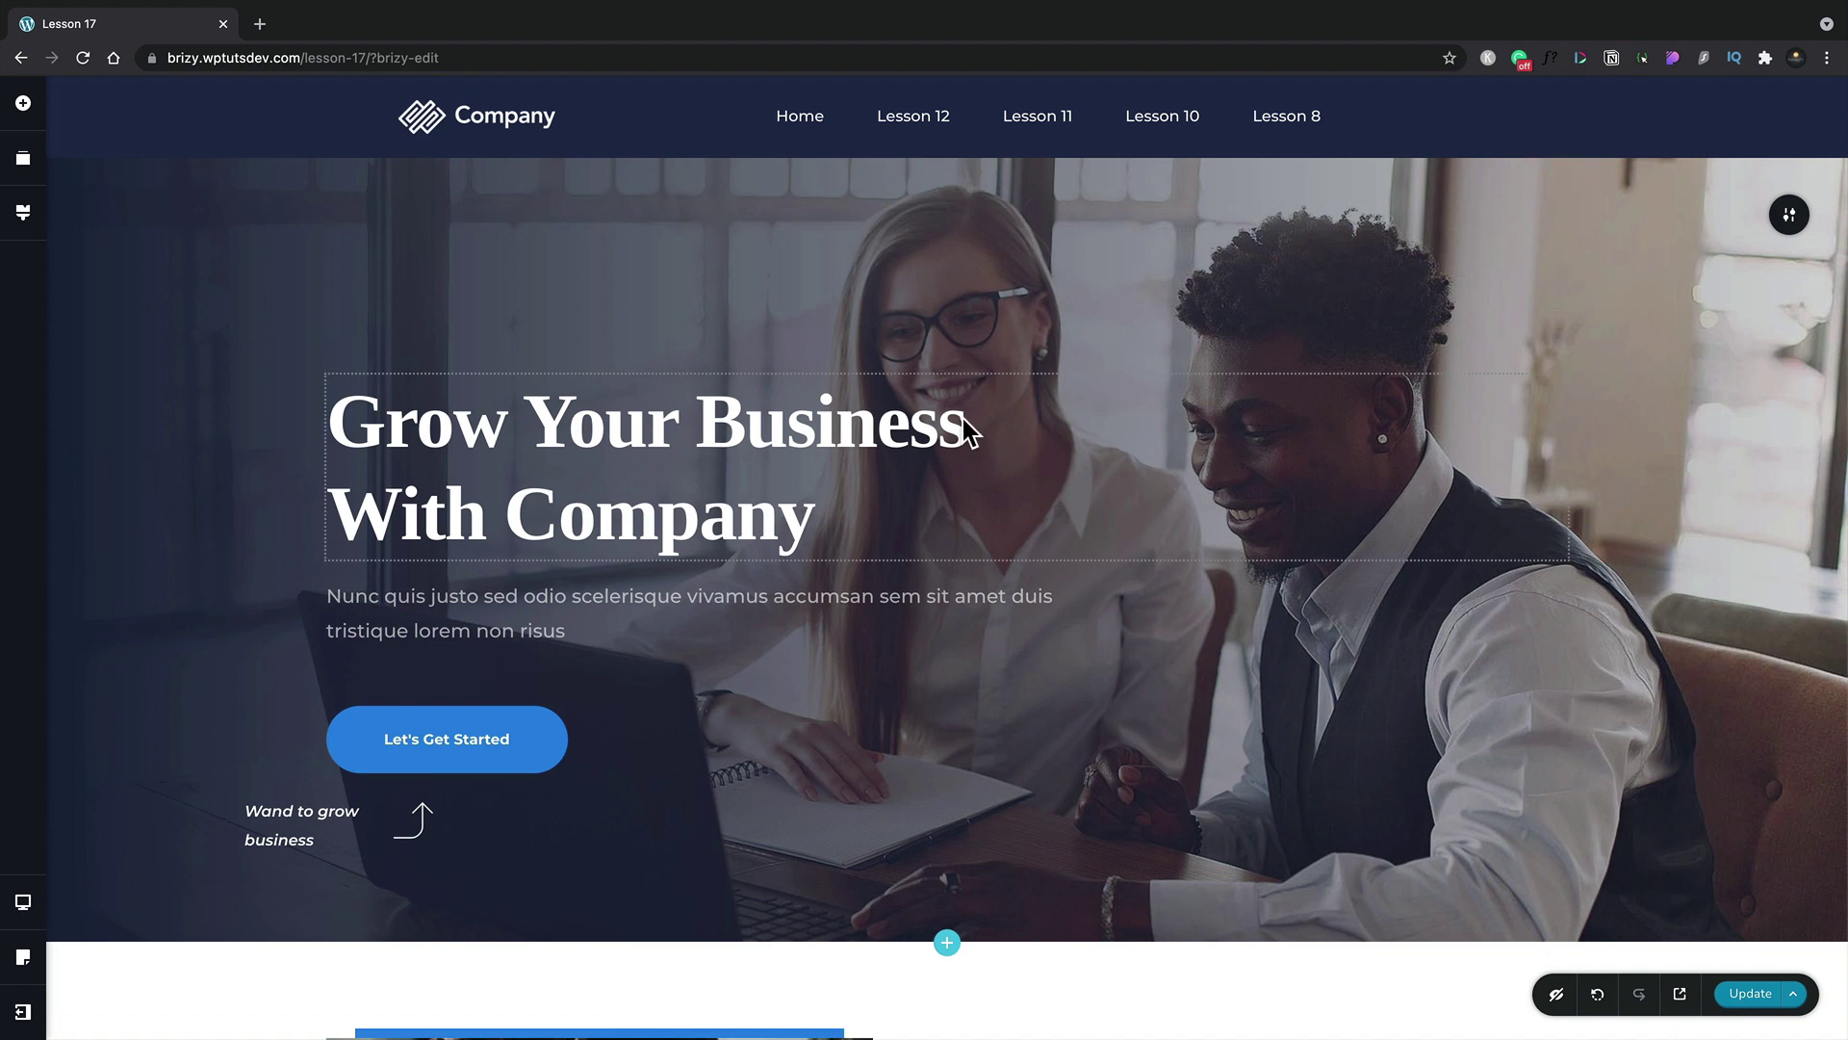
{"action": "scroll", "coordinate": [963, 424], "scroll_direction": "down", "scroll_amount": 10}
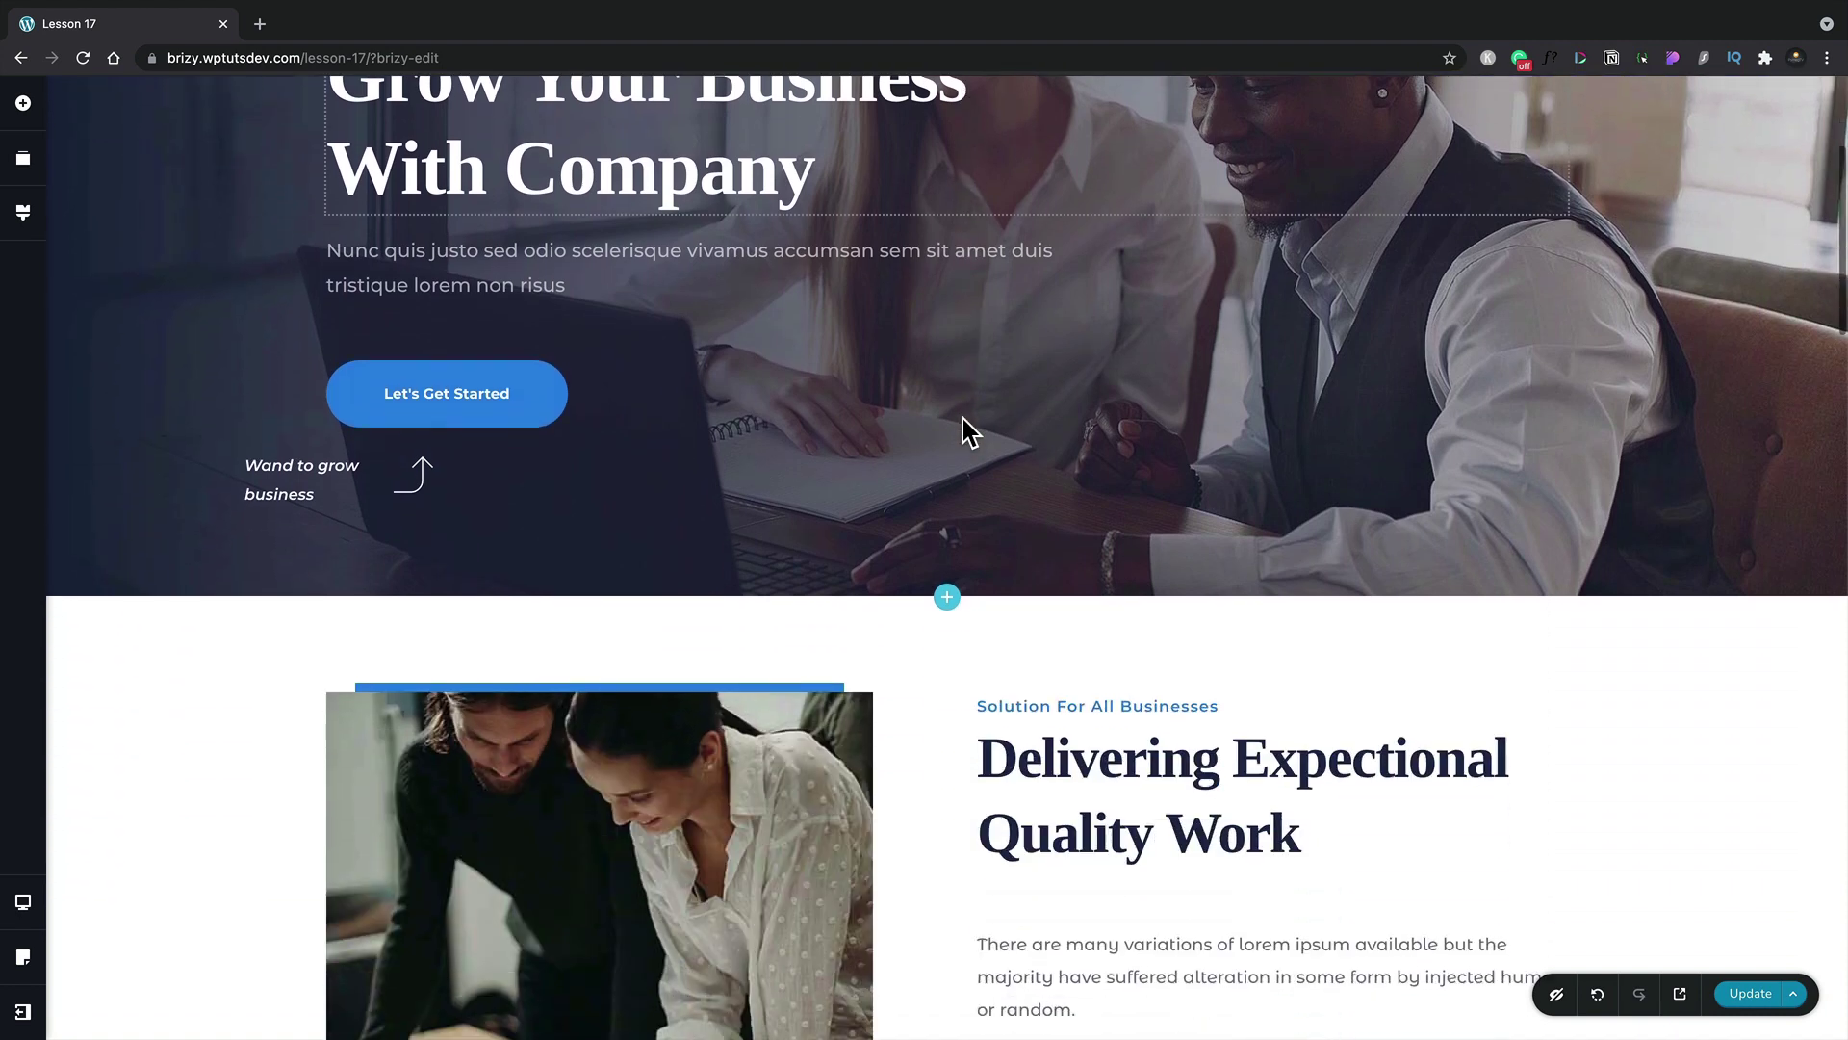
{"action": "scroll", "coordinate": [961, 414], "scroll_direction": "down", "scroll_amount": 3}
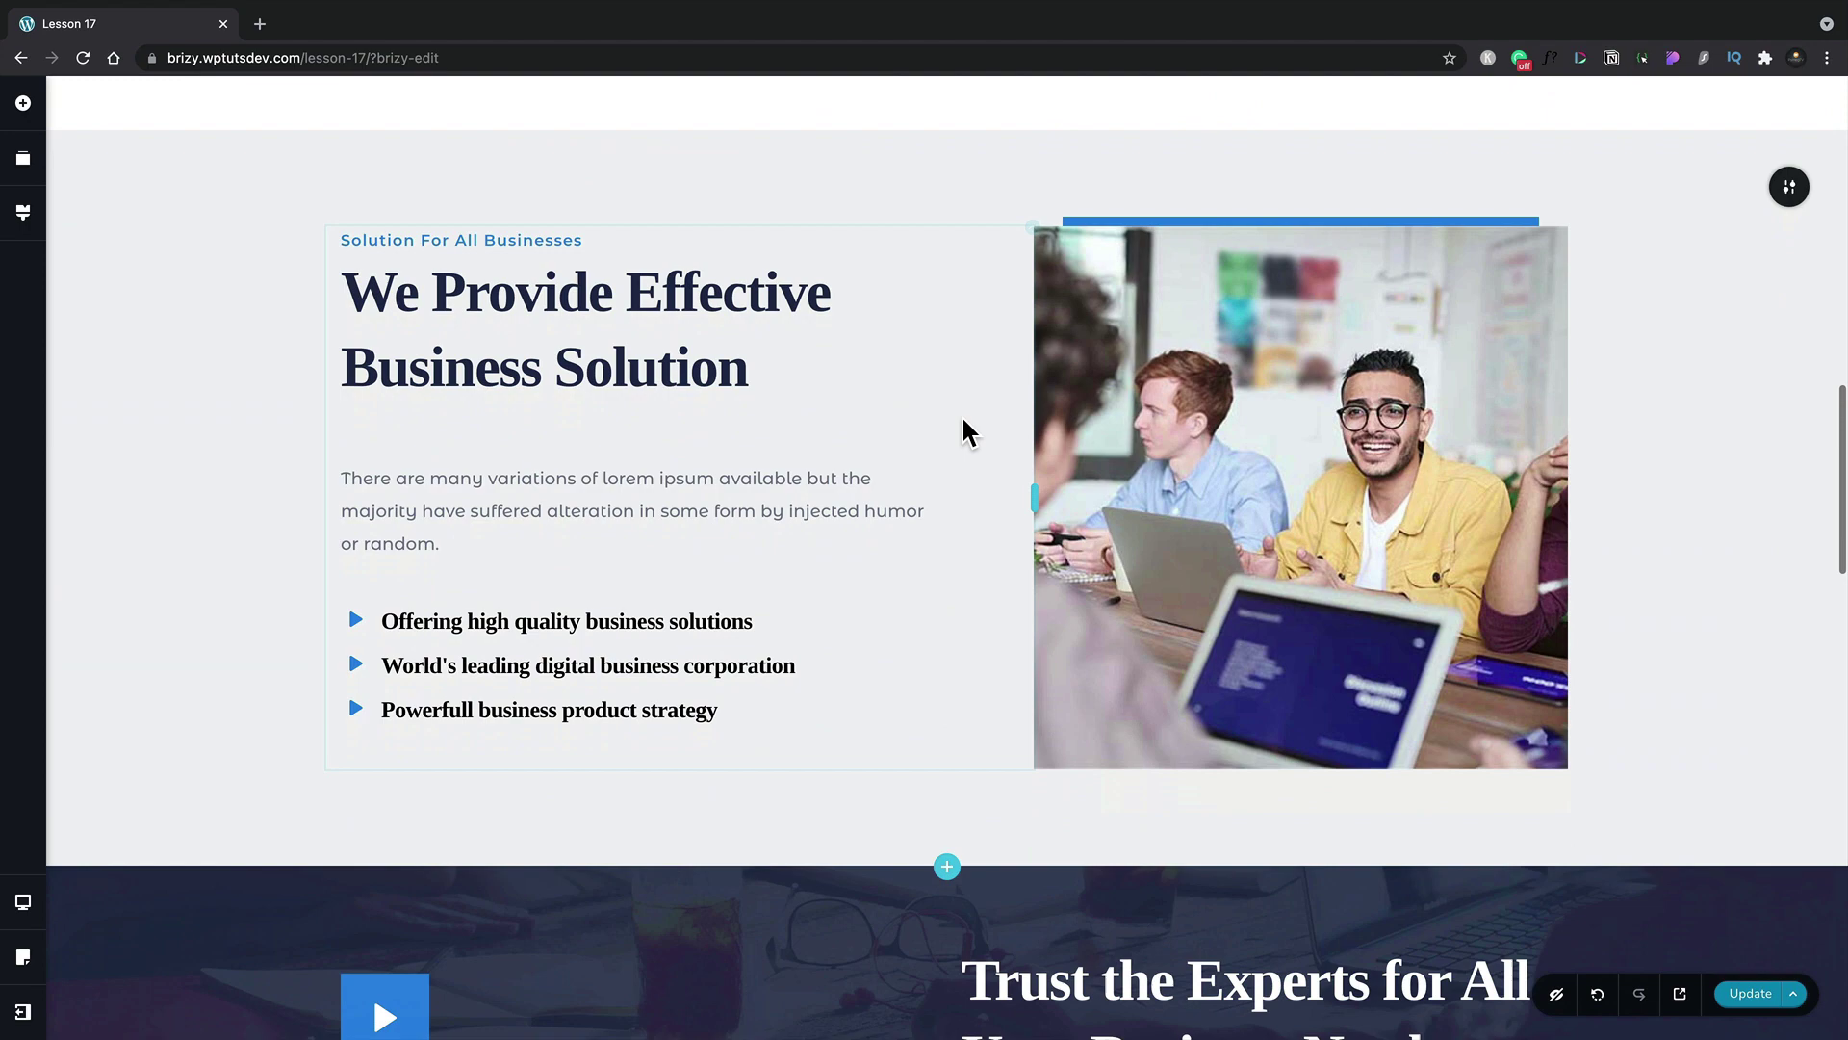
{"action": "scroll", "coordinate": [961, 414], "scroll_direction": "up", "scroll_amount": 15}
{"action": "scroll", "coordinate": [962, 418], "scroll_direction": "up", "scroll_amount": 3}
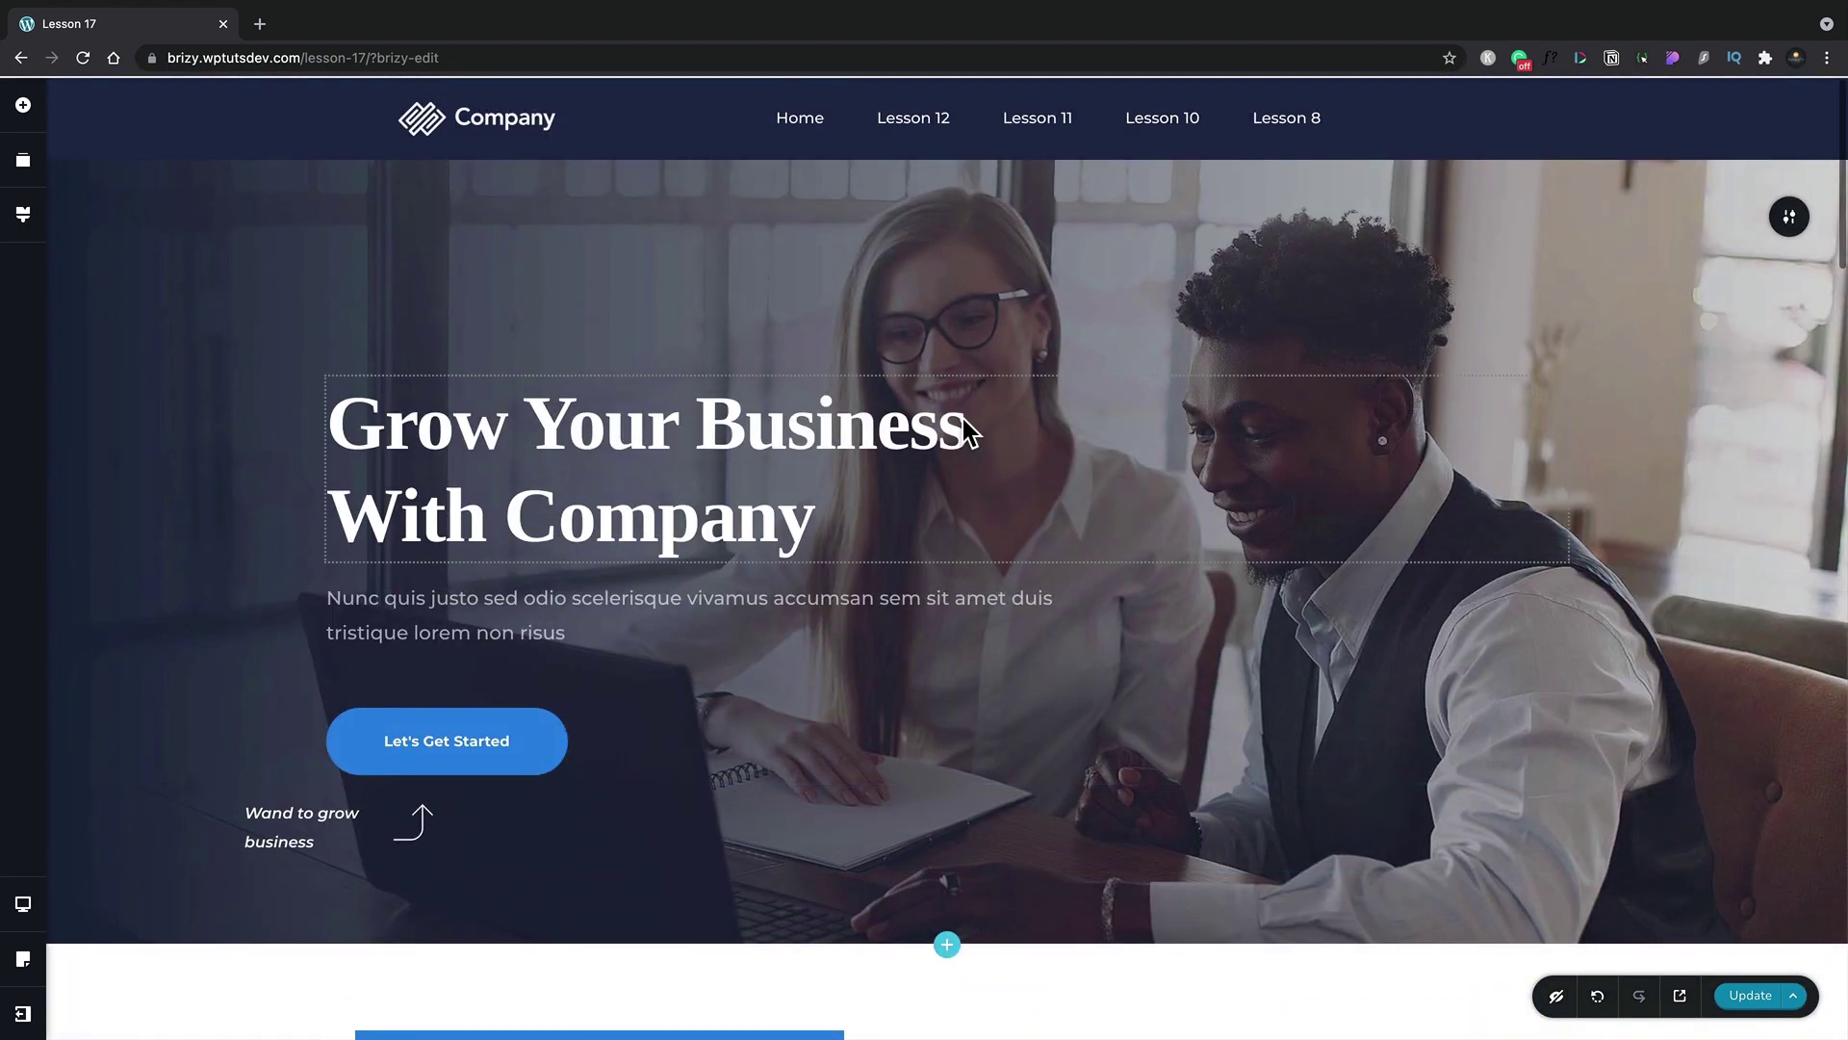
Change the header behaviour to Fixed and scroll to confirm it stays pinned on top.
{"action": "left_click", "coordinate": [1796, 146]}
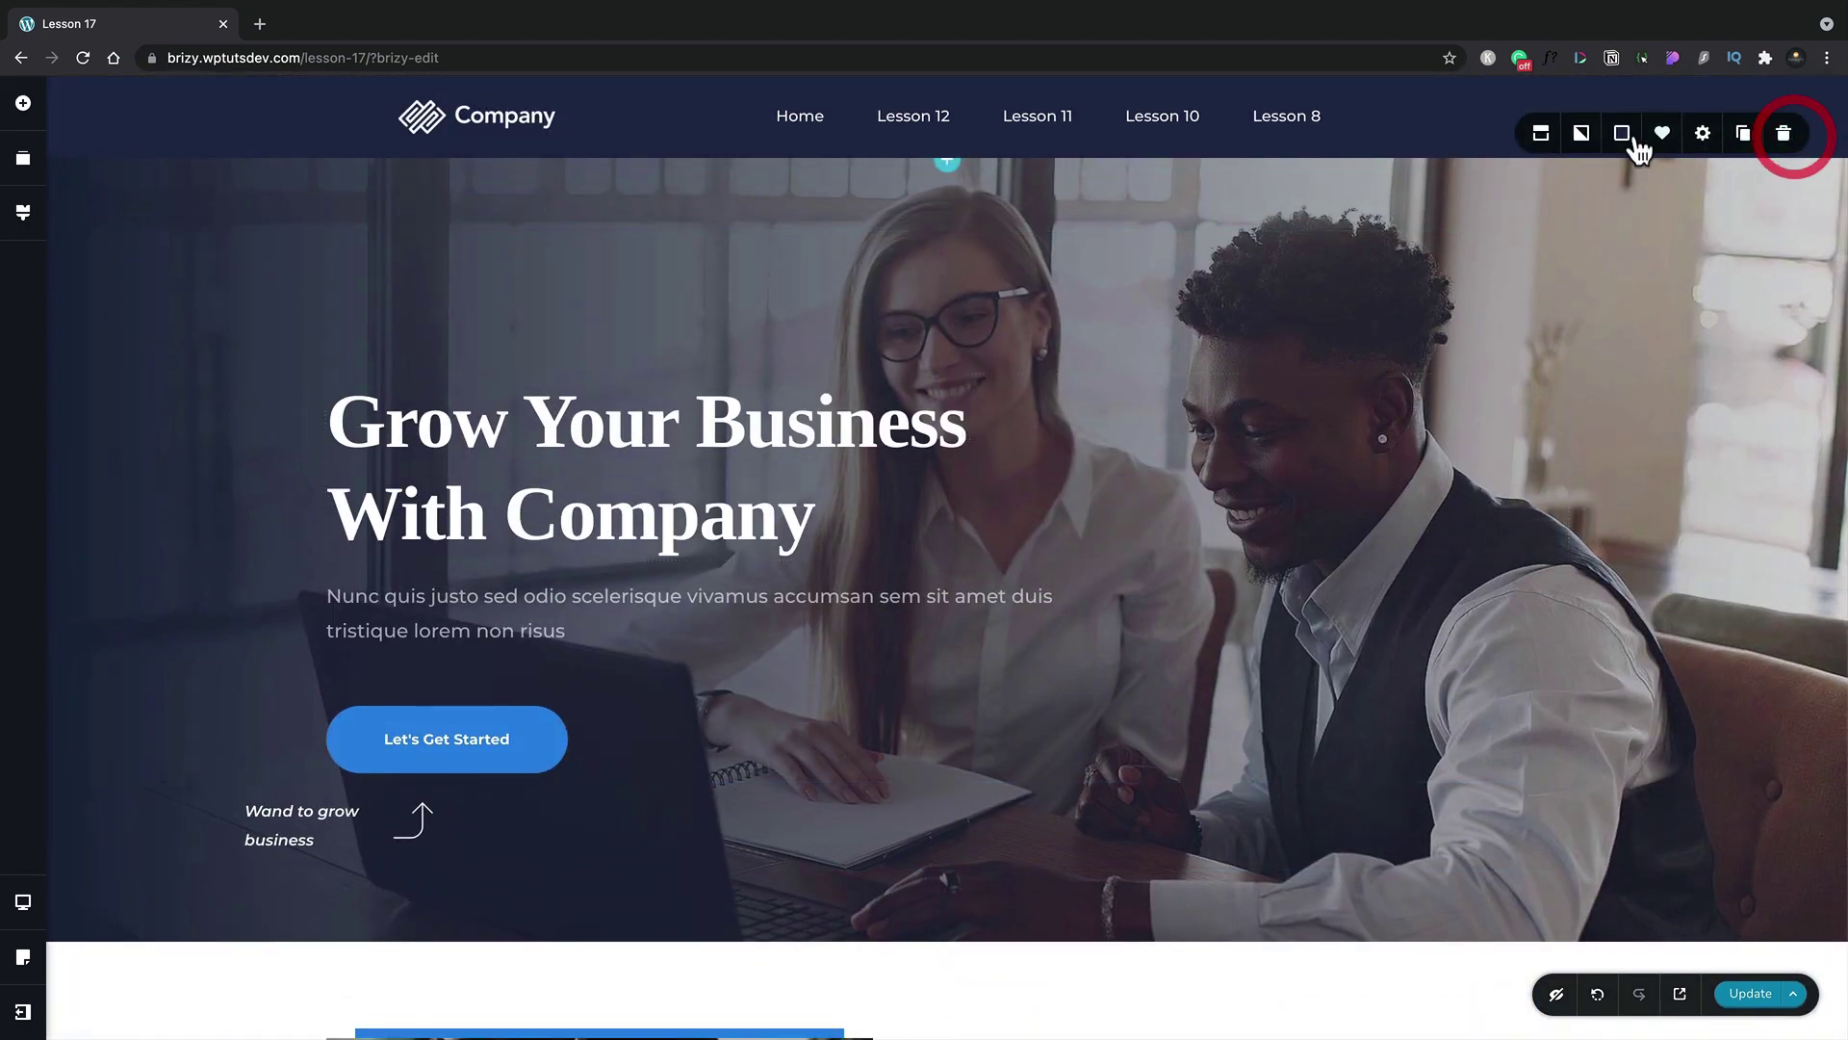
{"action": "left_click", "coordinate": [1542, 133]}
{"action": "left_click", "coordinate": [1574, 198]}
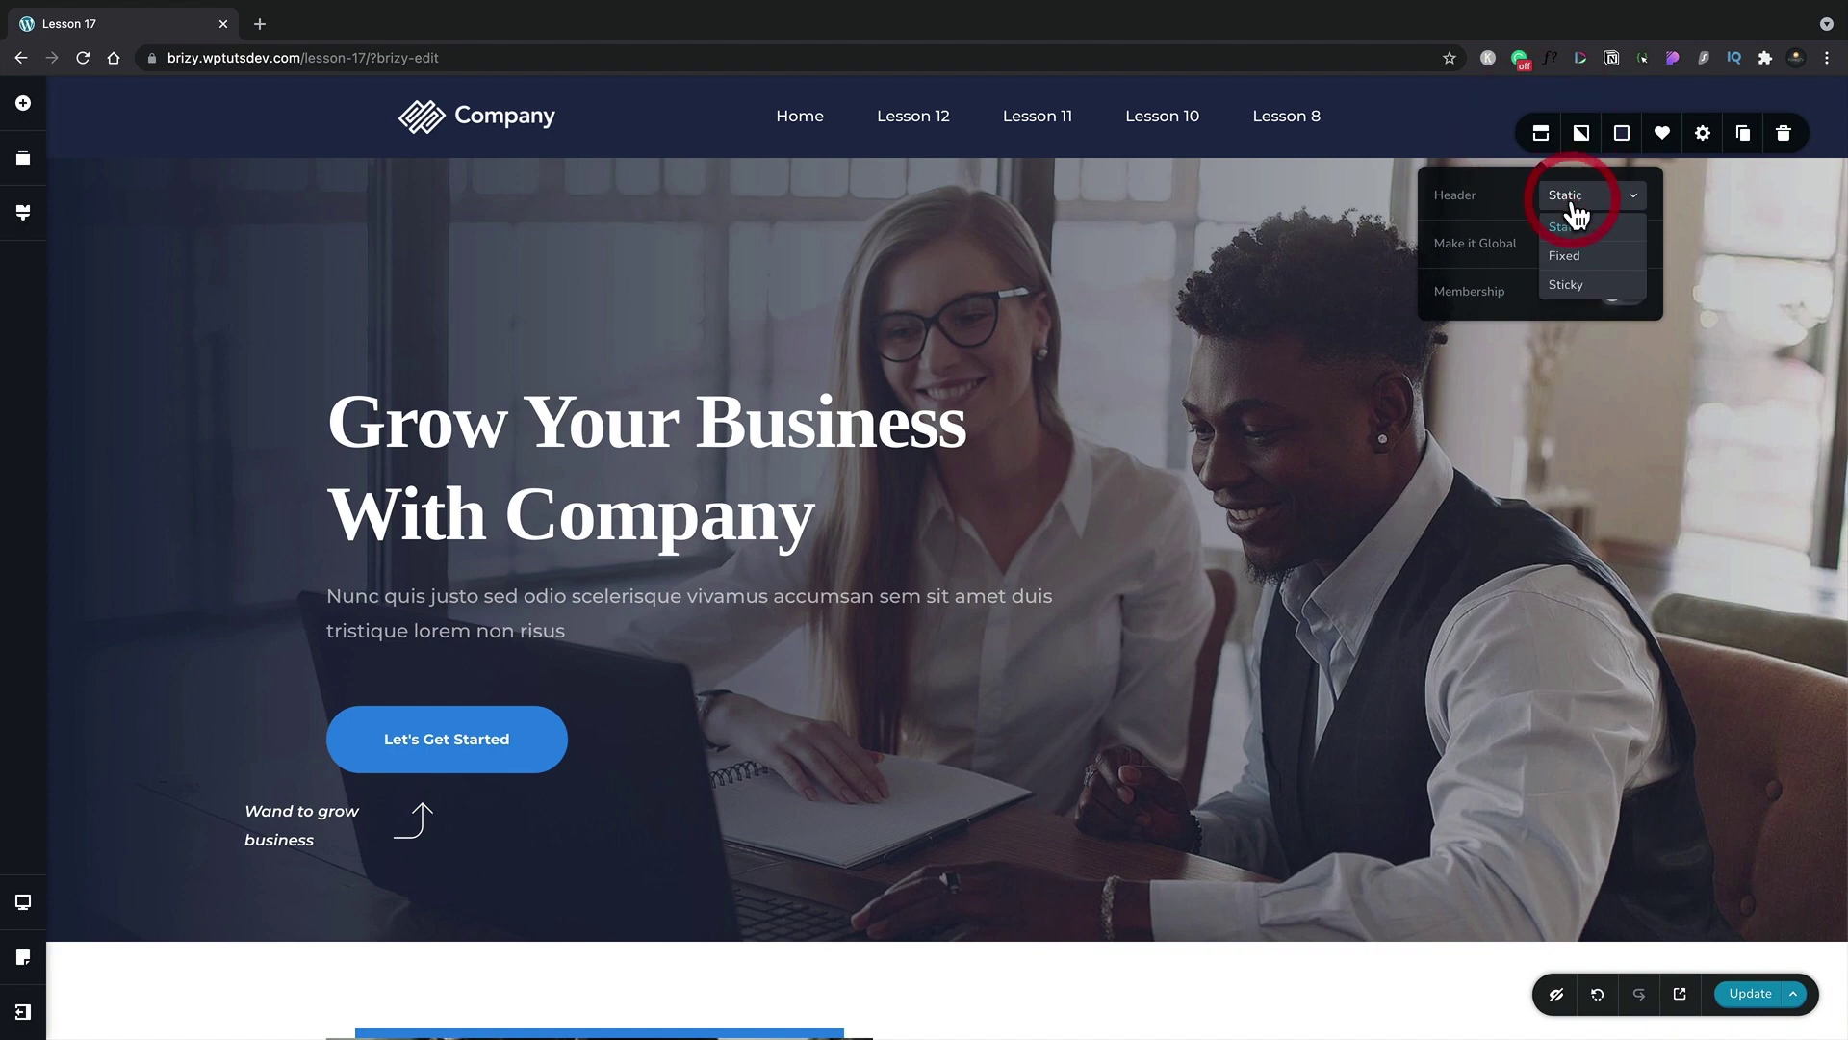
{"action": "left_click", "coordinate": [1564, 256]}
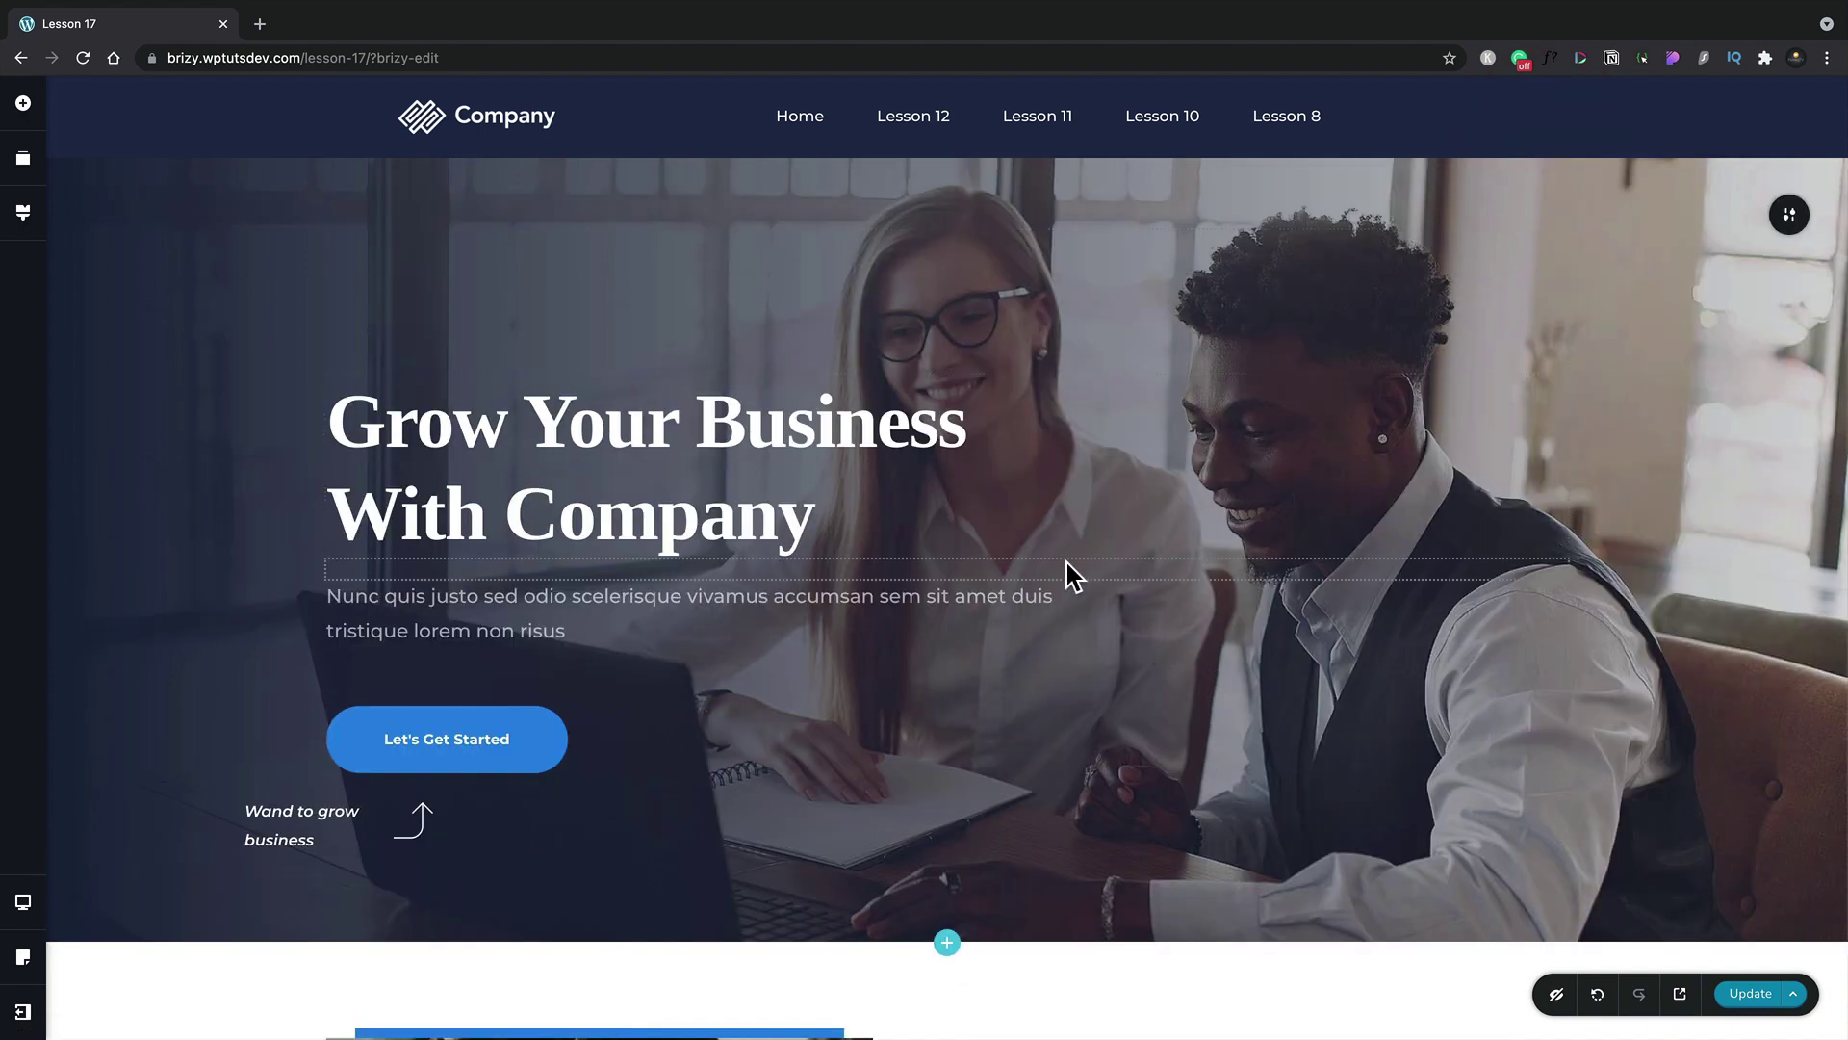
{"action": "scroll", "coordinate": [1067, 563], "scroll_direction": "down", "scroll_amount": 7}
{"action": "scroll", "coordinate": [1067, 566], "scroll_direction": "down", "scroll_amount": 5}
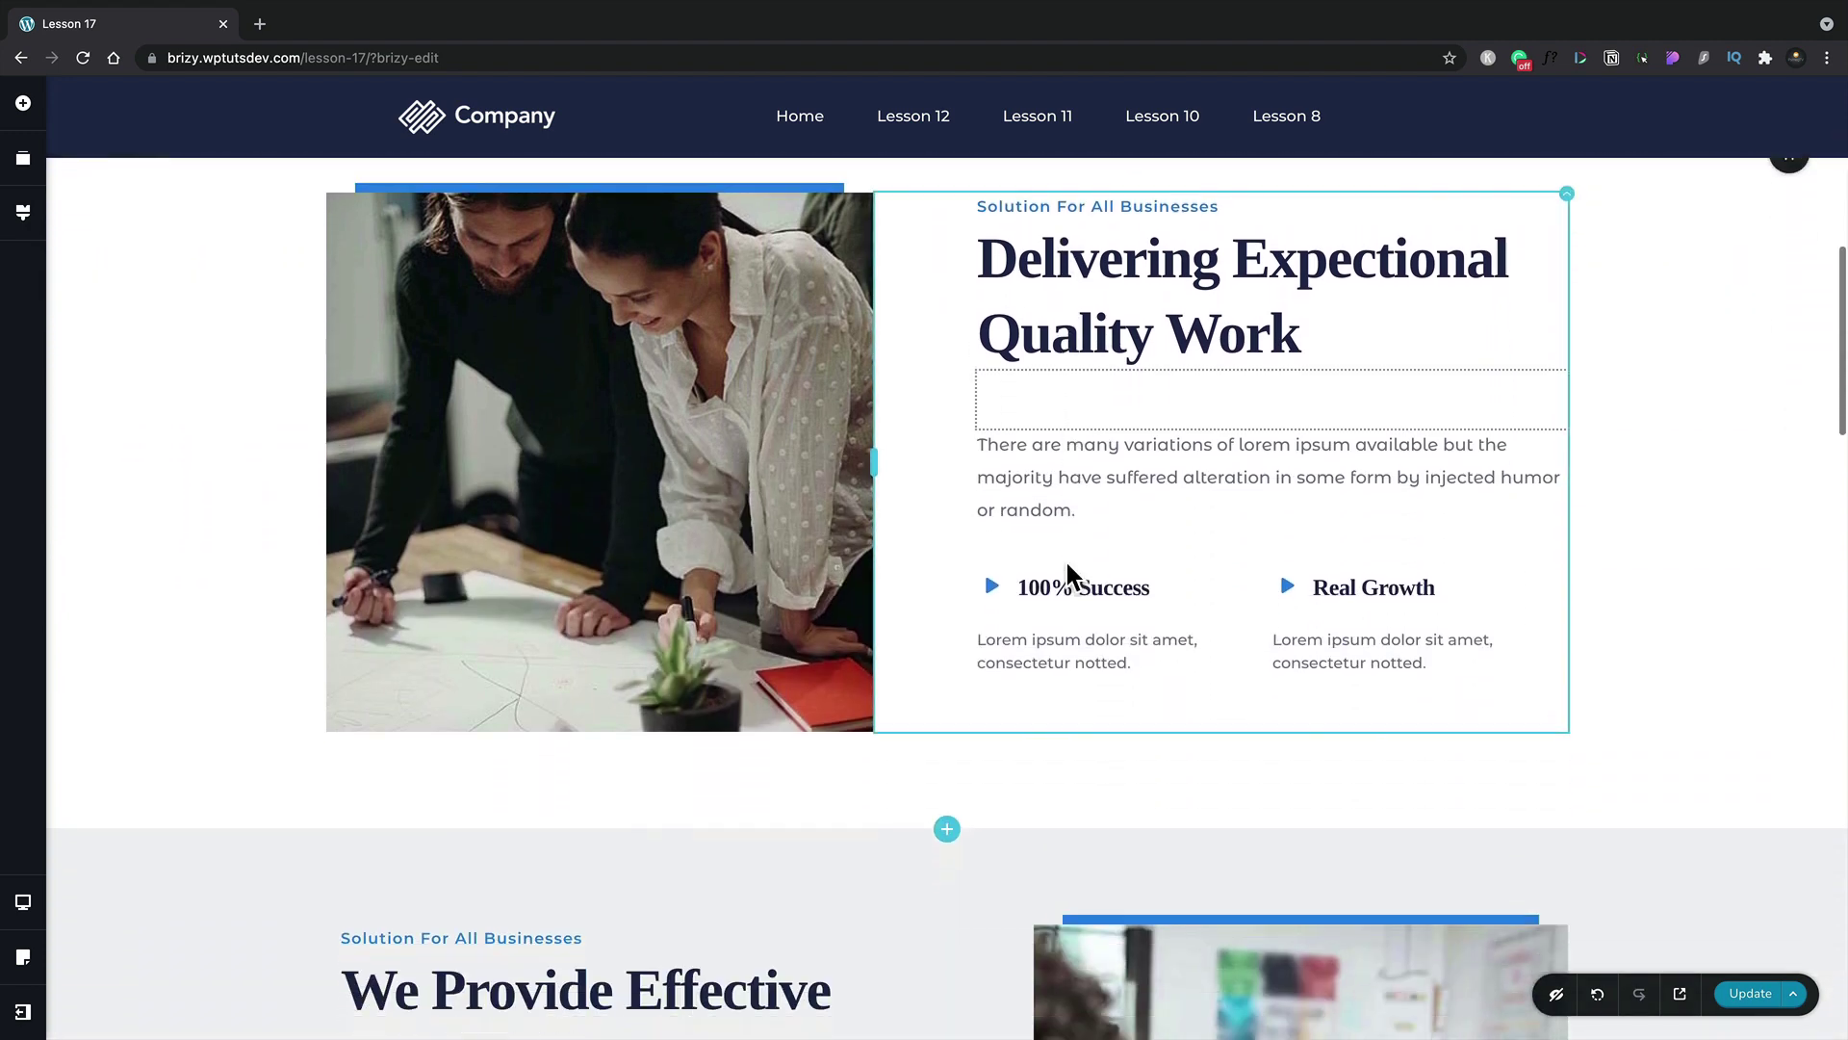
{"action": "scroll", "coordinate": [1065, 566], "scroll_direction": "up", "scroll_amount": 4}
{"action": "scroll", "coordinate": [1066, 564], "scroll_direction": "up", "scroll_amount": 8}
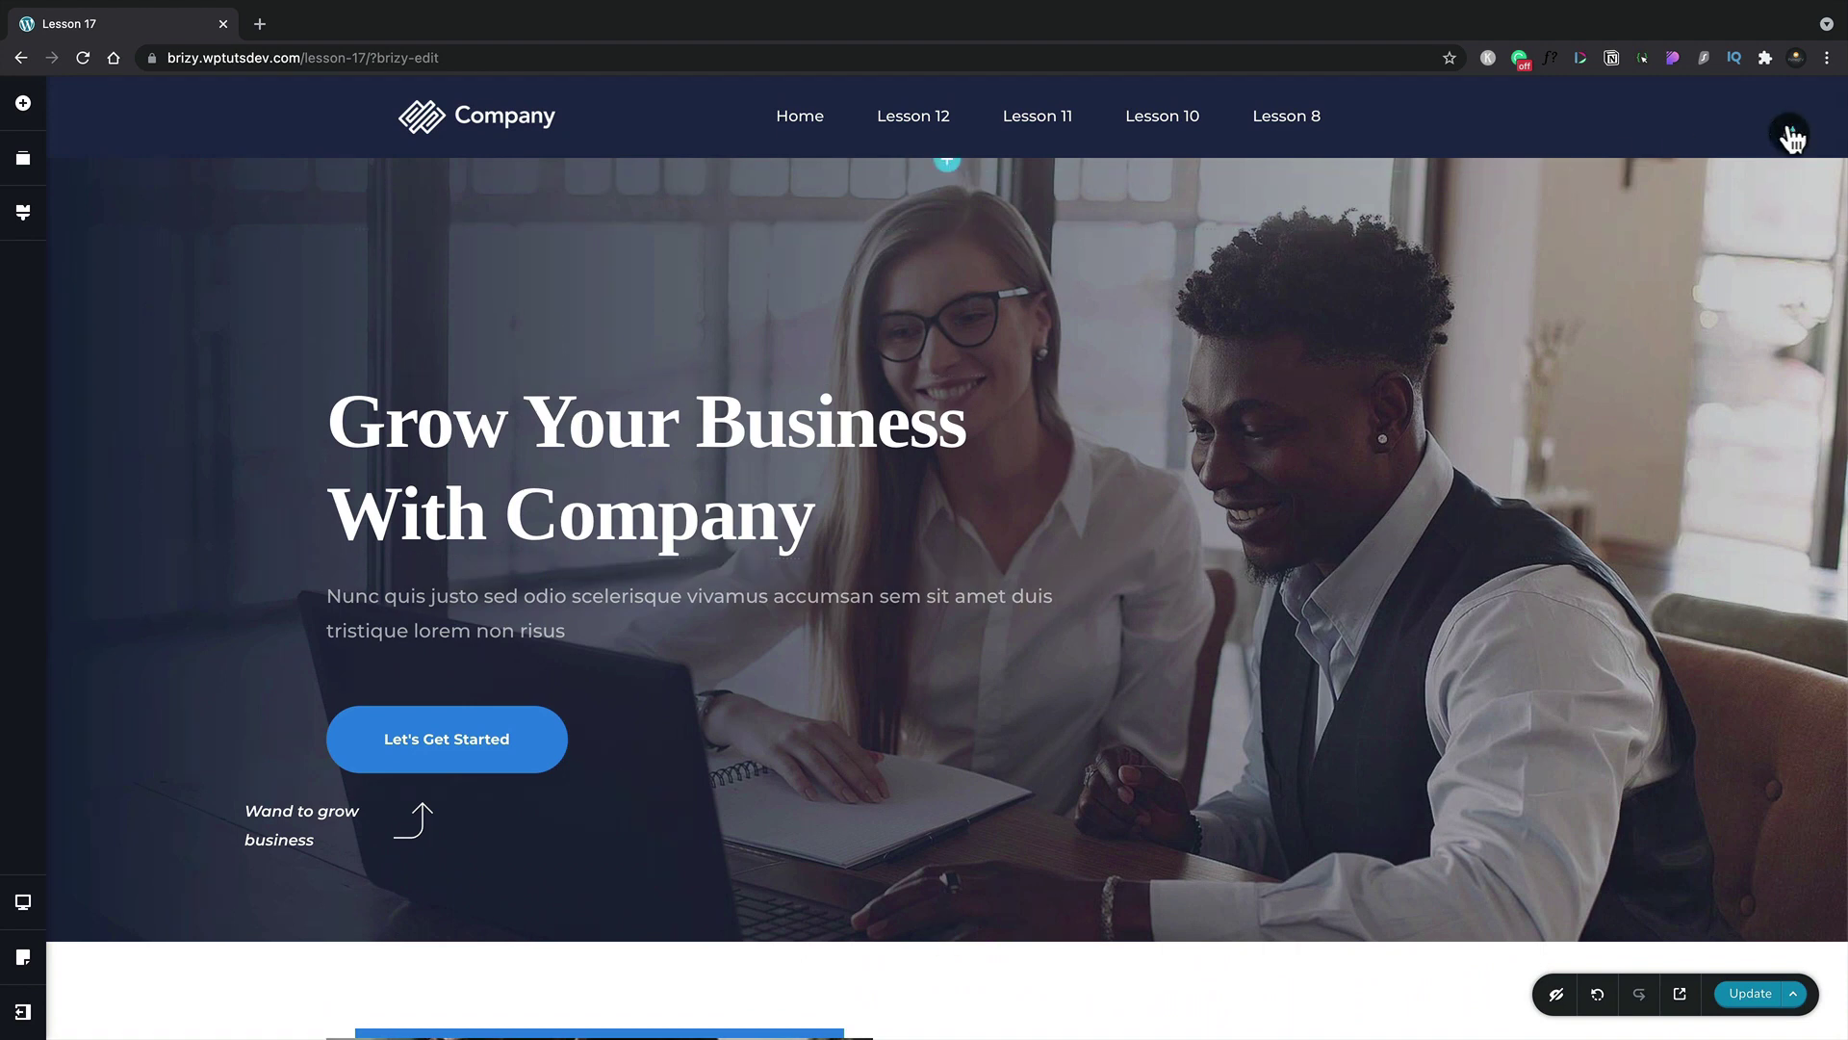
{"action": "left_click", "coordinate": [1788, 133]}
{"action": "left_click", "coordinate": [1542, 133]}
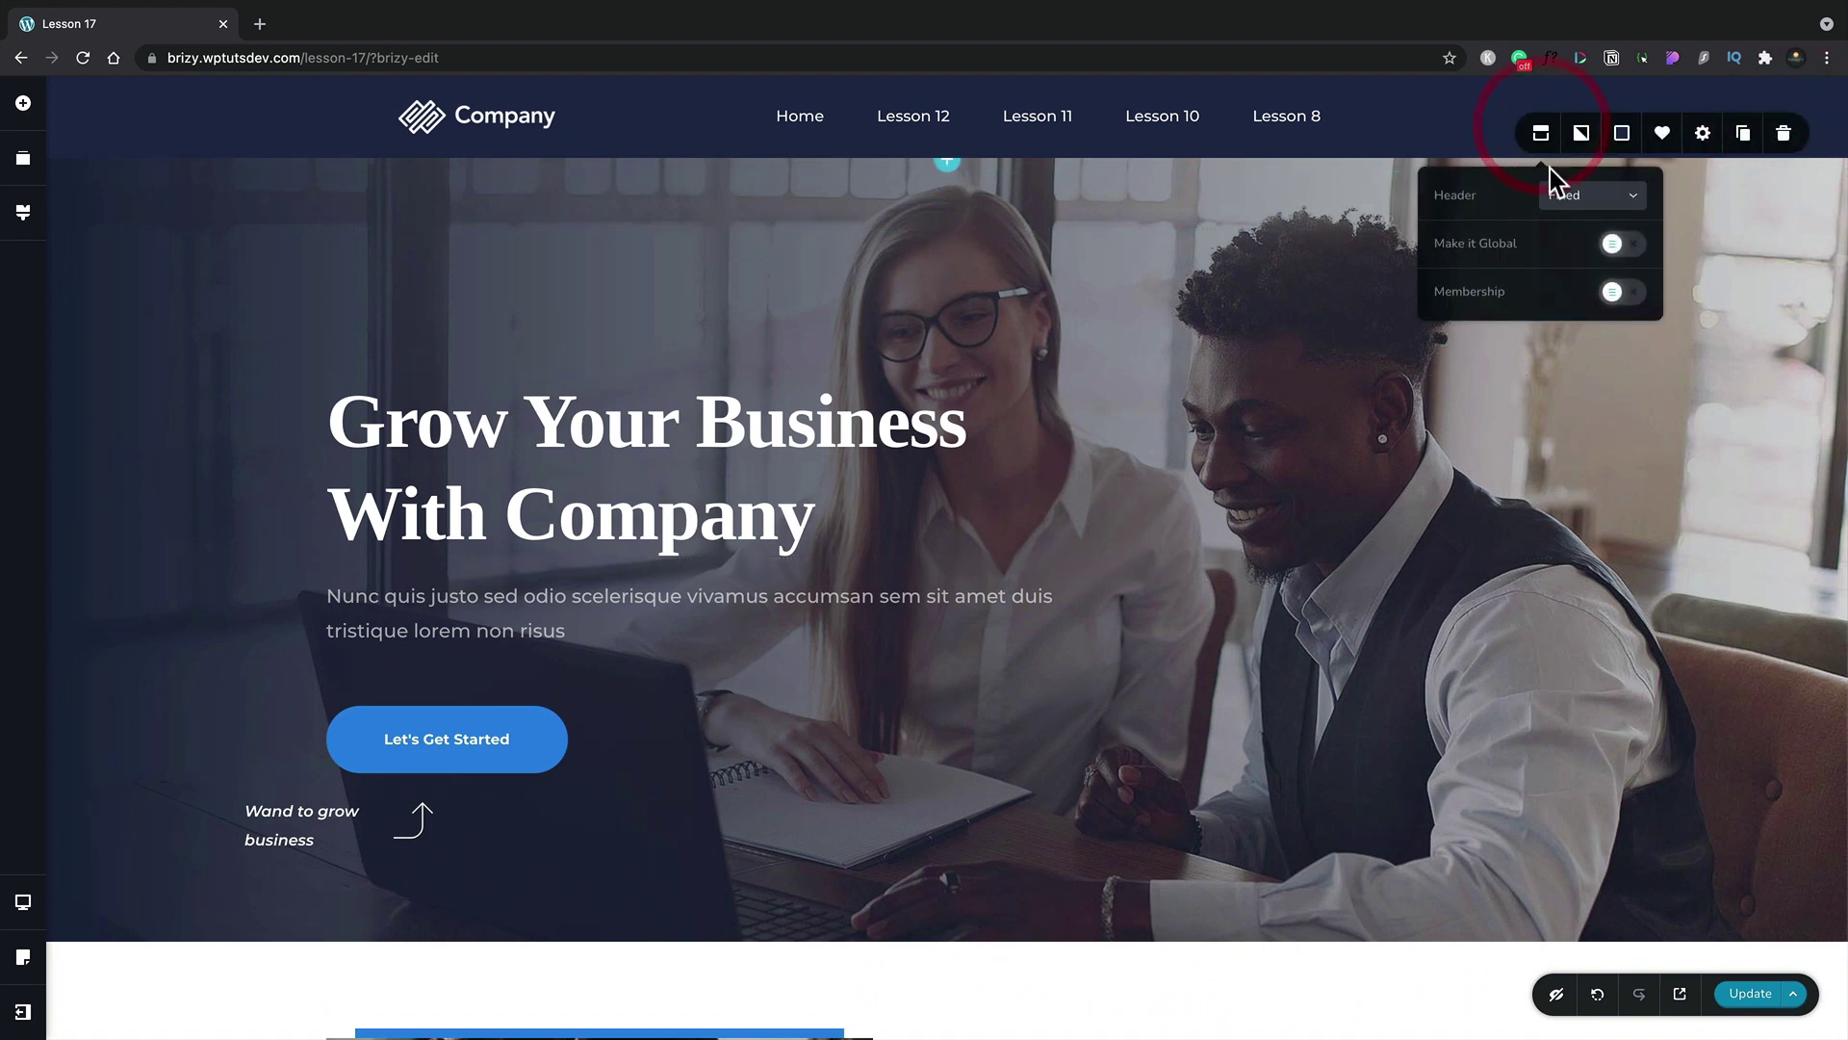
{"action": "left_click", "coordinate": [1583, 197]}
{"action": "left_click", "coordinate": [1563, 280]}
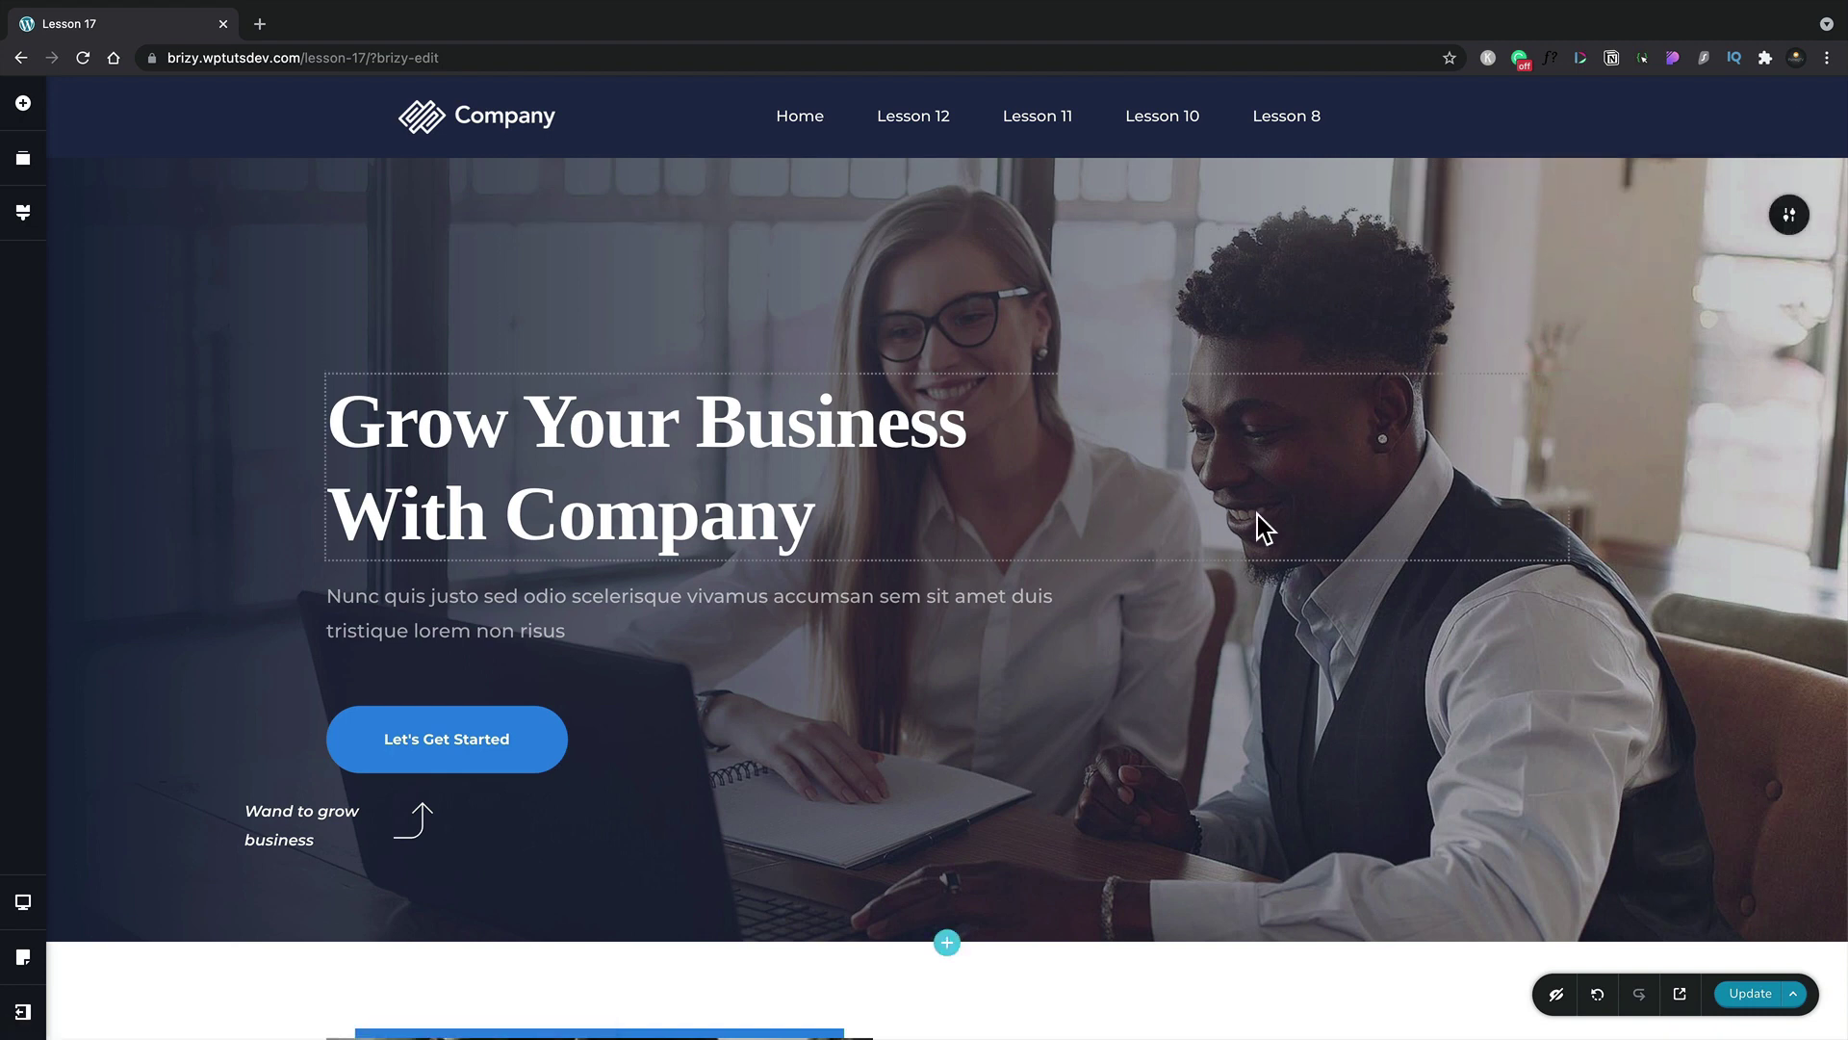
{"action": "scroll", "coordinate": [1257, 514], "scroll_direction": "down", "scroll_amount": 3}
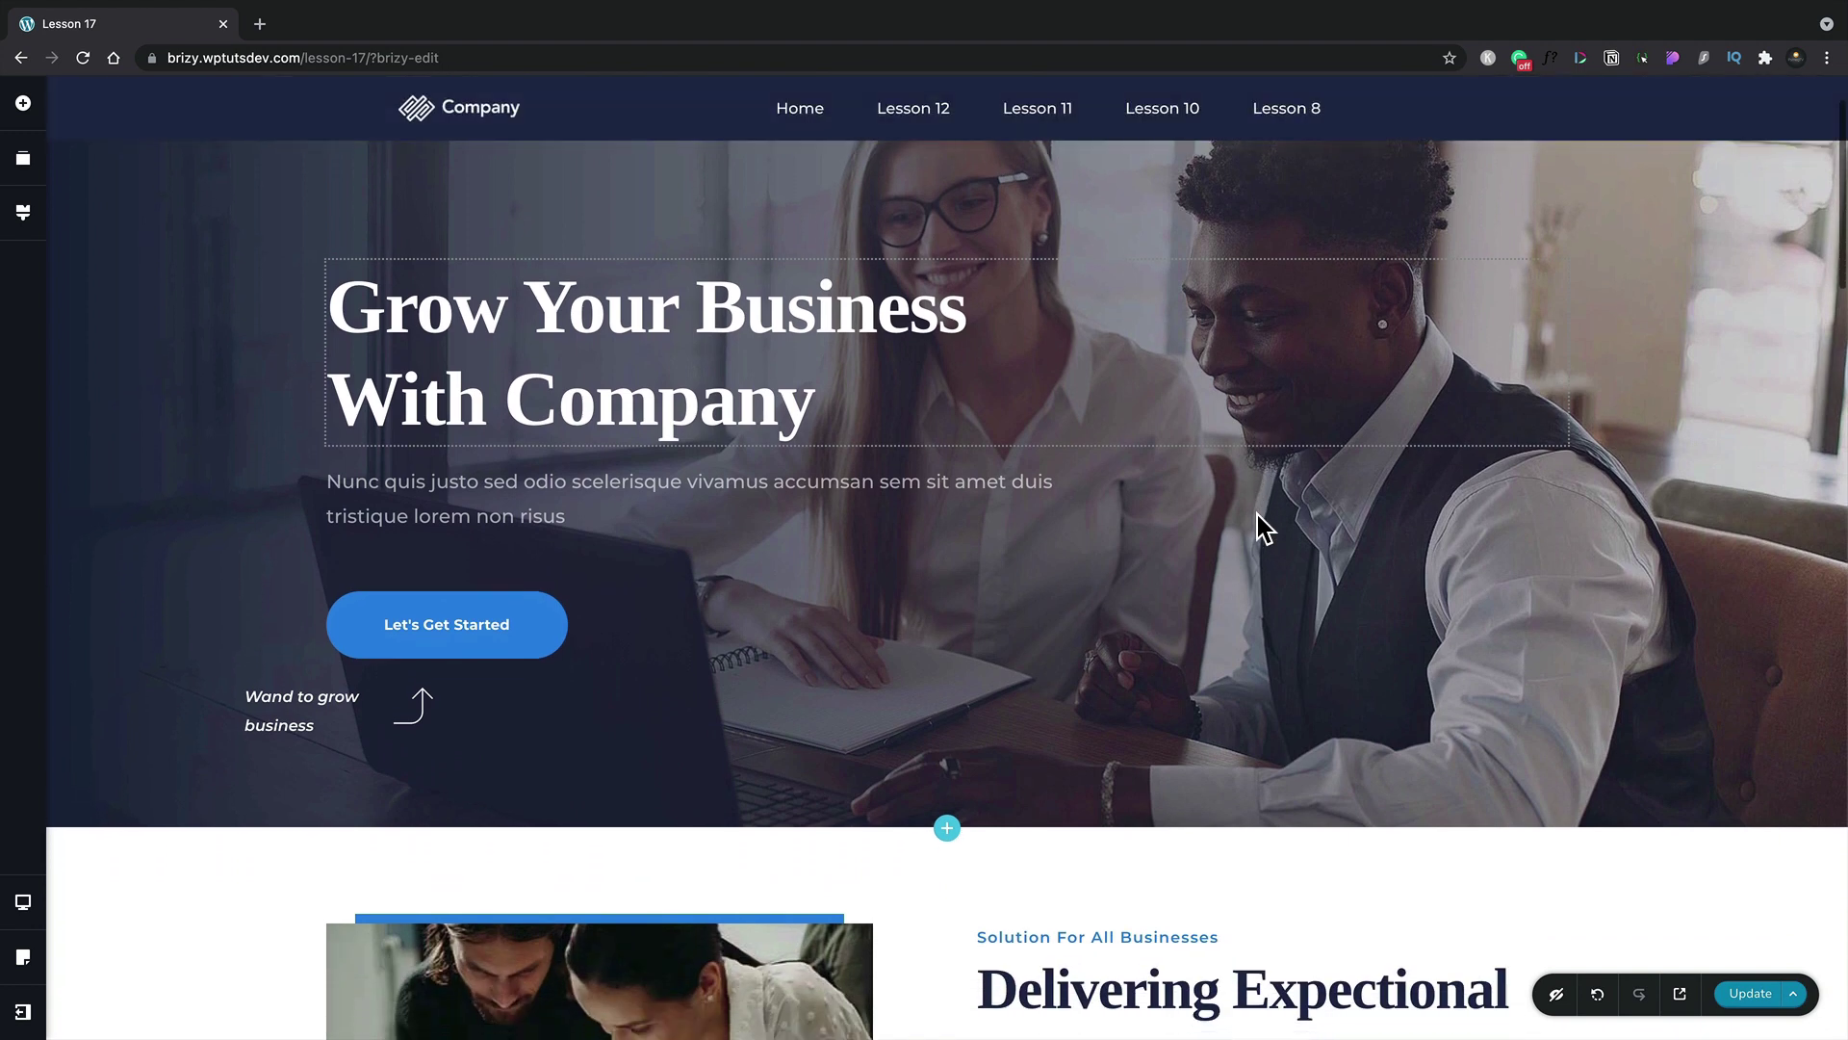
{"action": "scroll", "coordinate": [1257, 514], "scroll_direction": "down", "scroll_amount": 2}
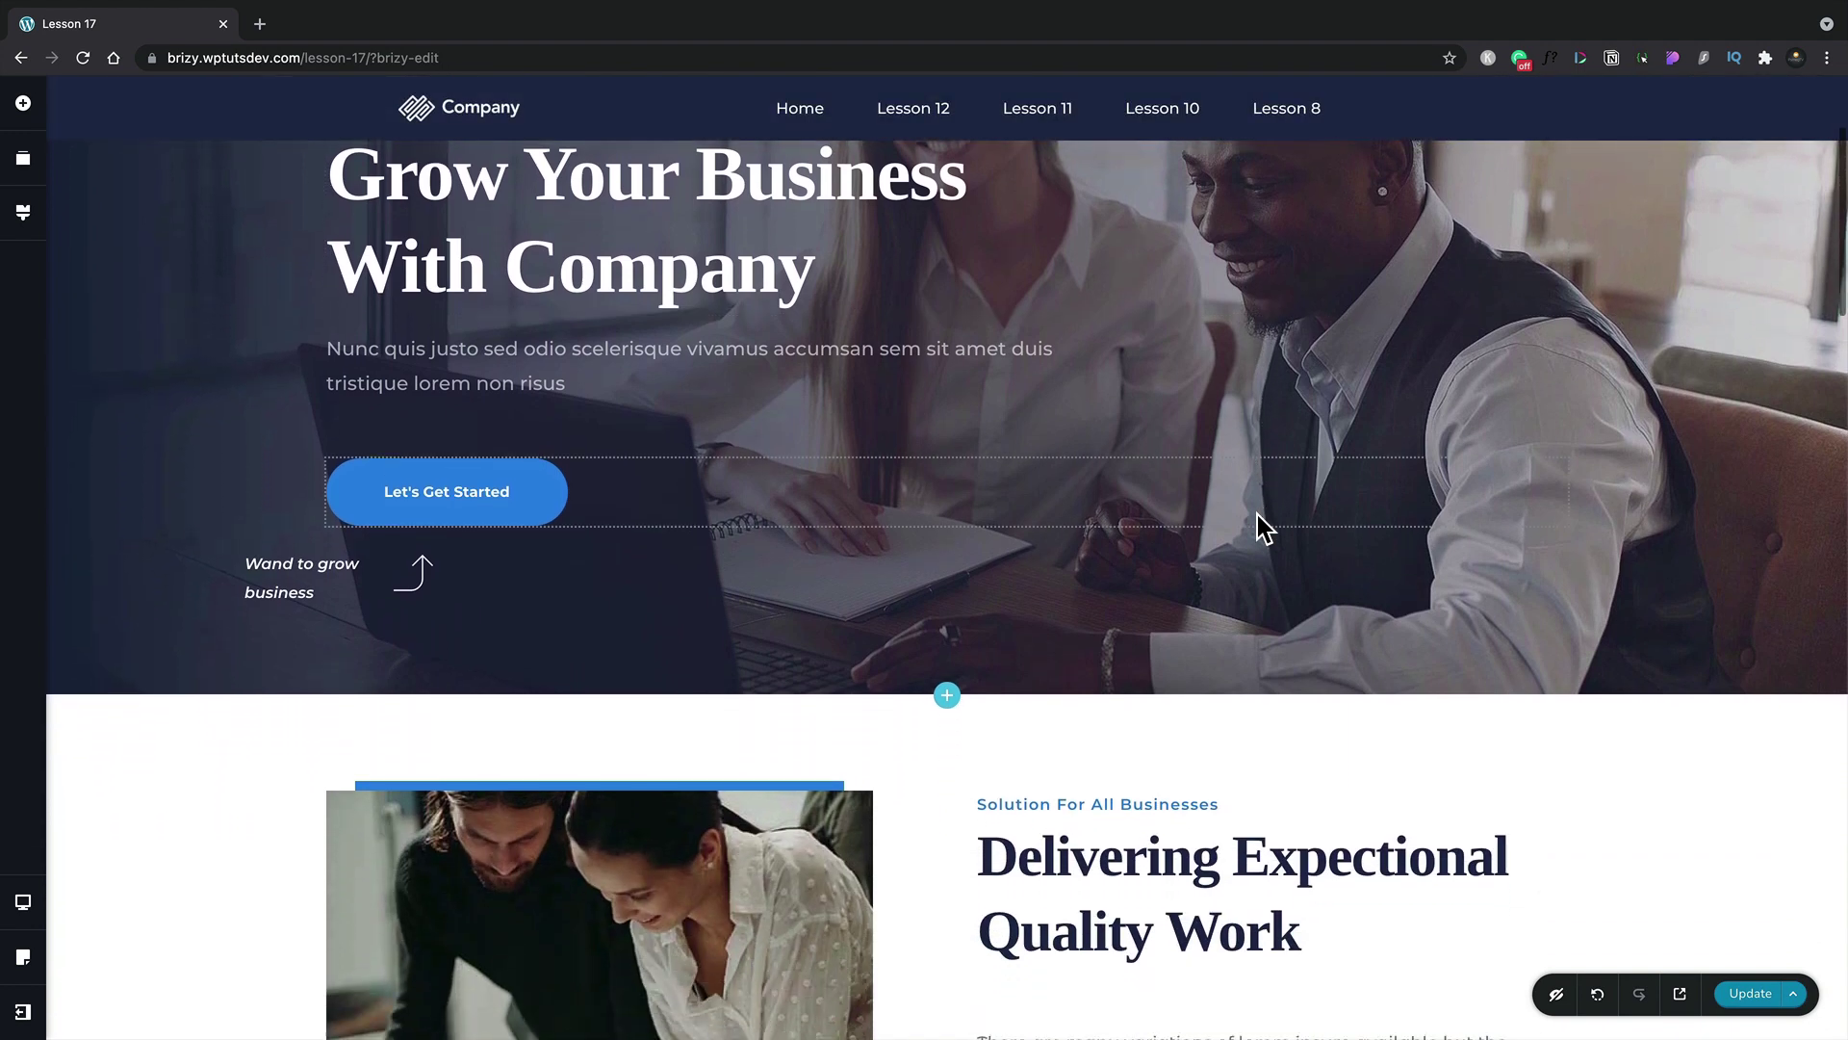
{"action": "scroll", "coordinate": [1258, 514], "scroll_direction": "down", "scroll_amount": 2}
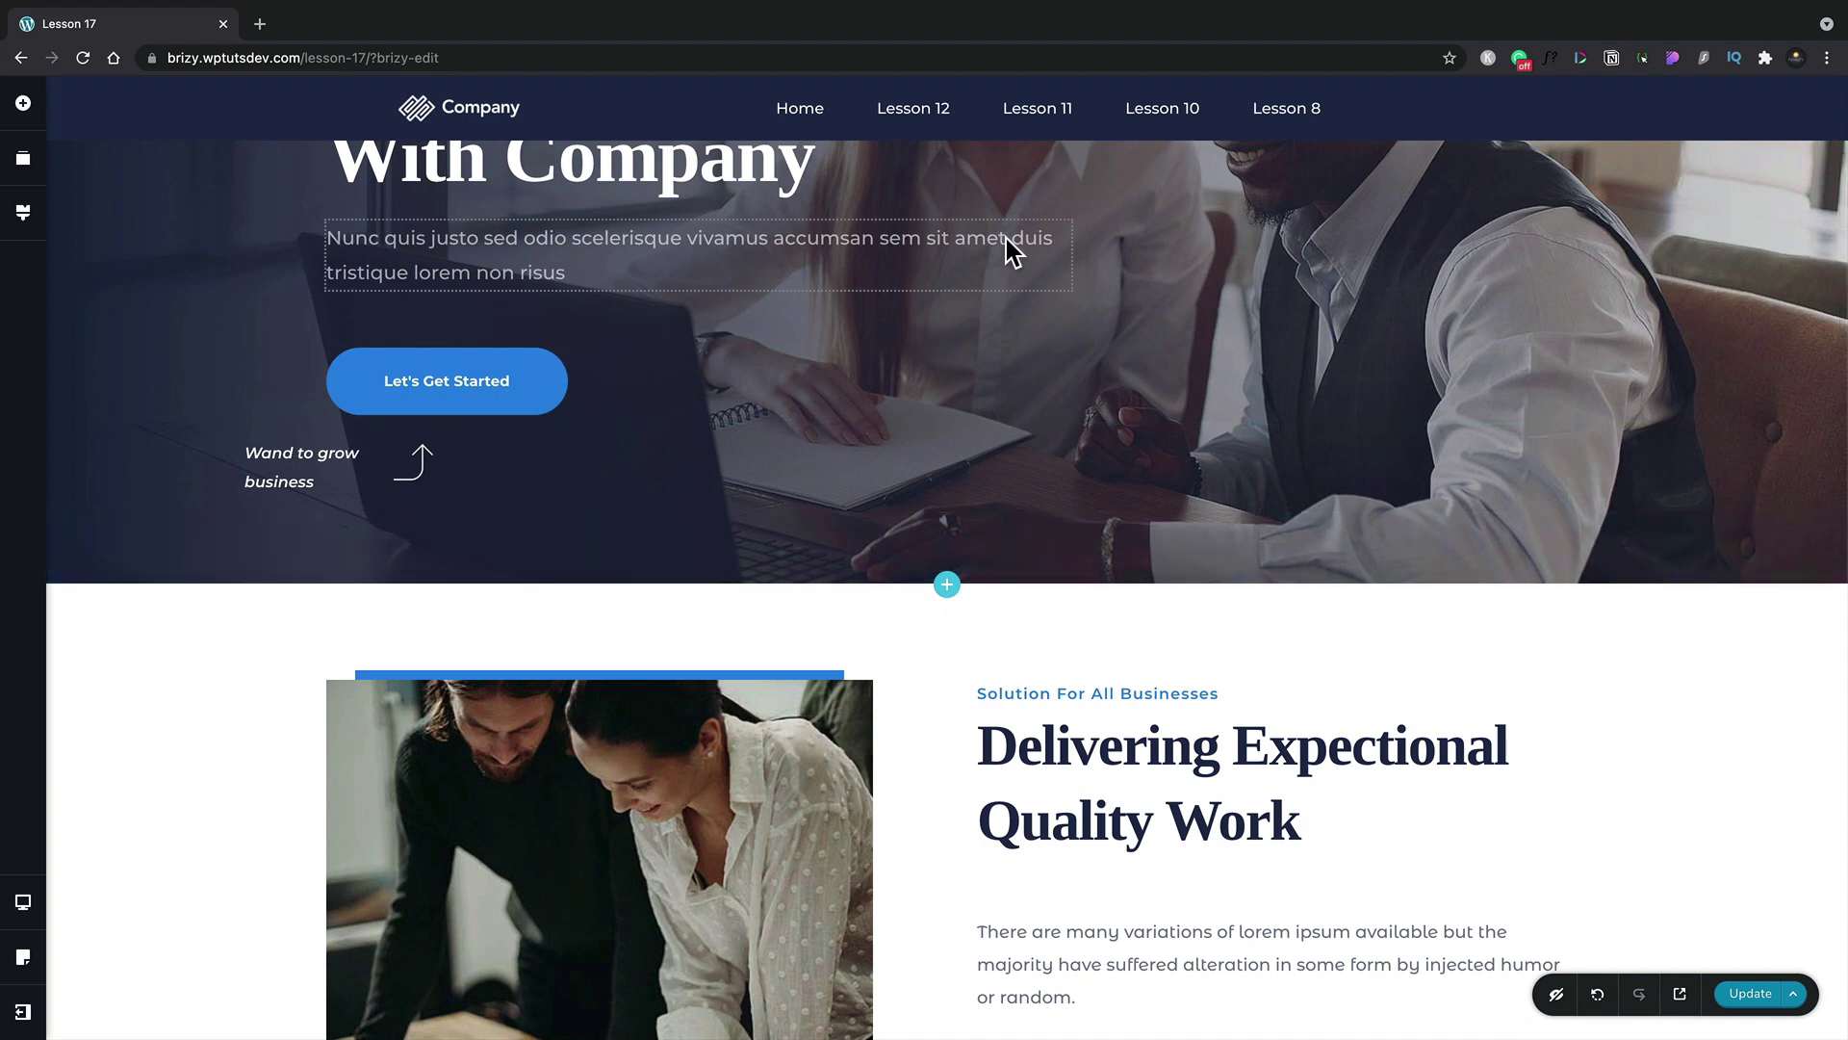
{"action": "scroll", "coordinate": [1007, 239], "scroll_direction": "up", "scroll_amount": 6}
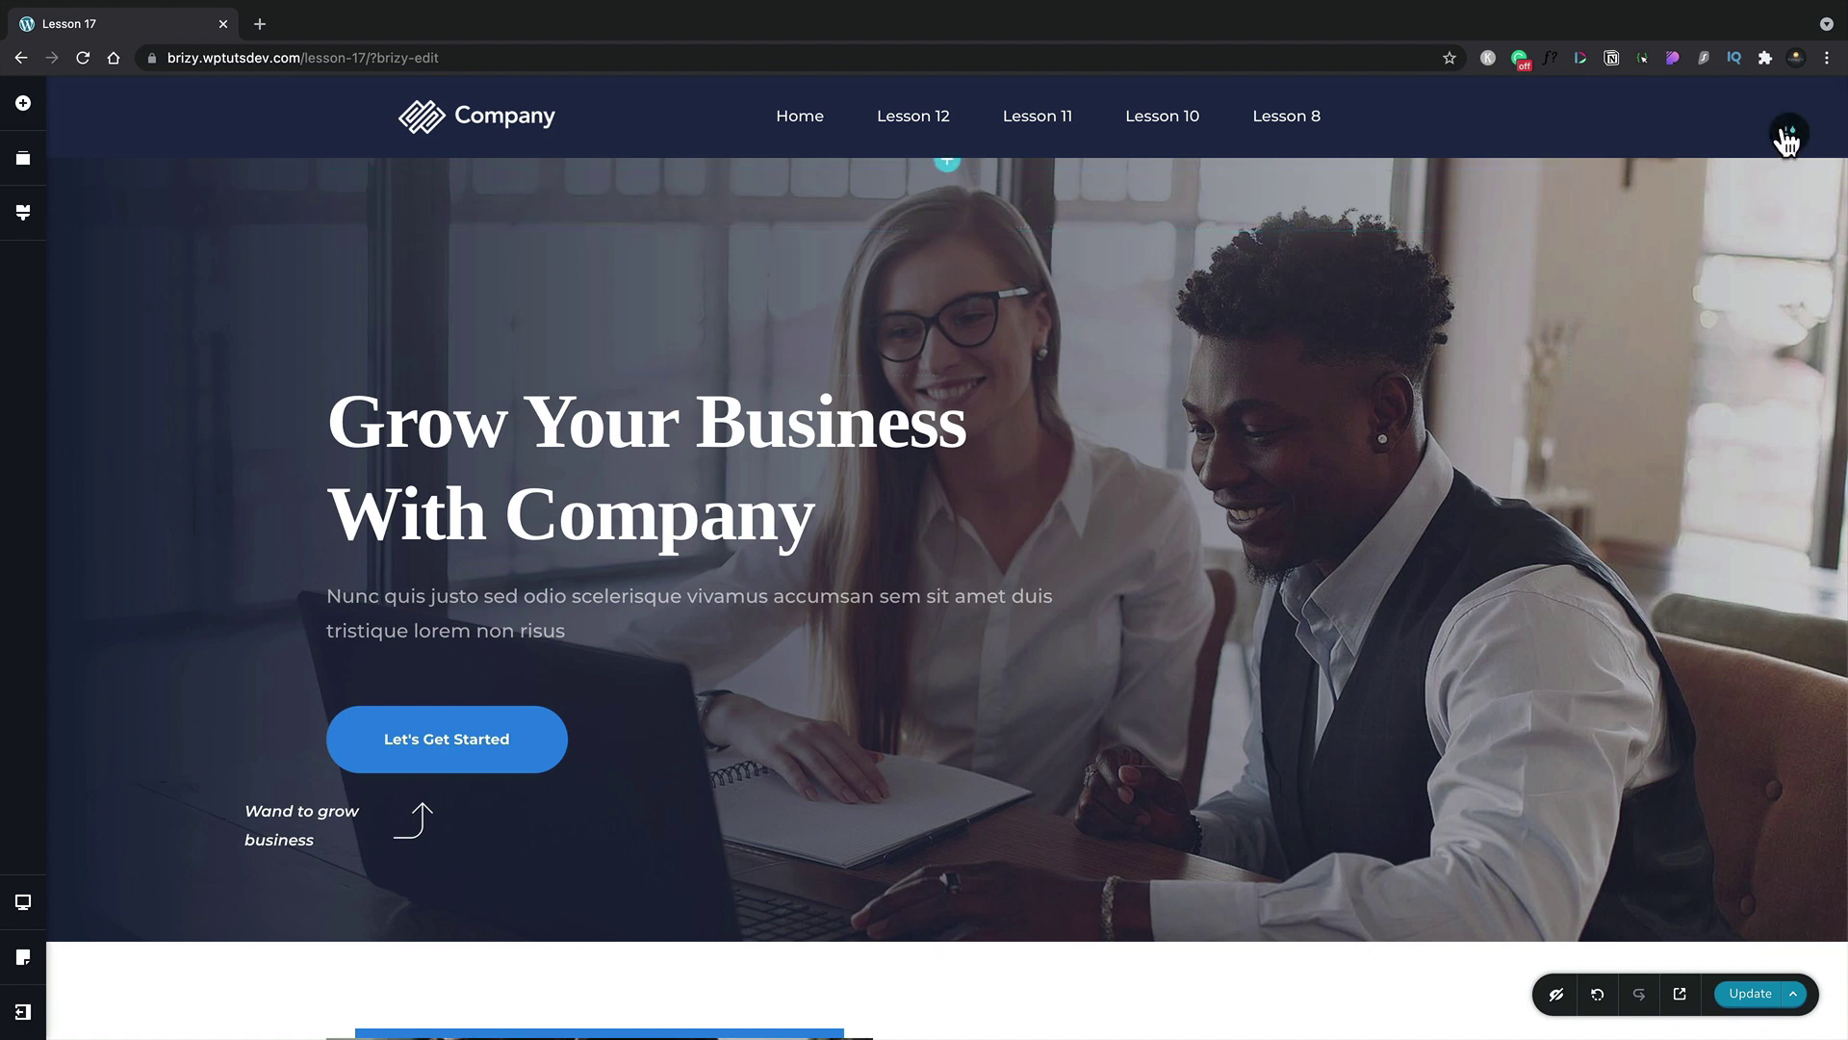
Turn on Make it Global in the Company header's section settings.
{"action": "left_click", "coordinate": [1788, 135]}
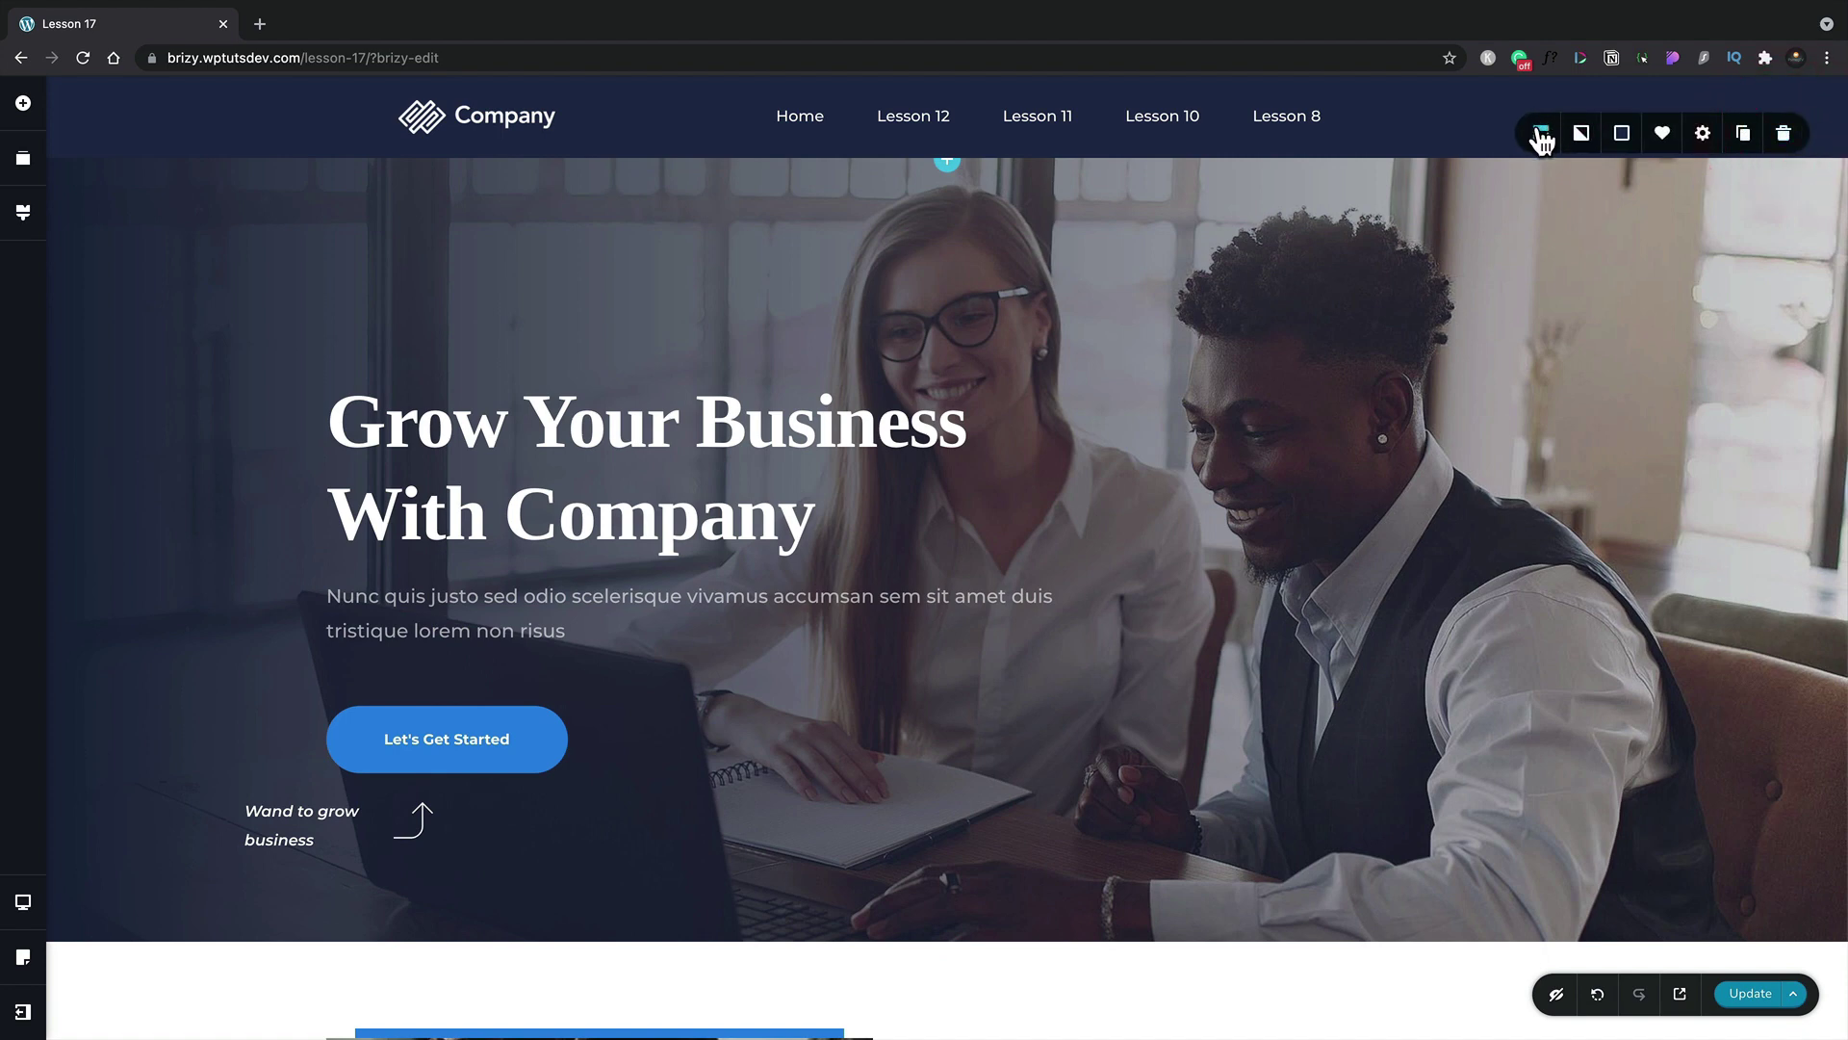
{"action": "left_click", "coordinate": [1541, 134]}
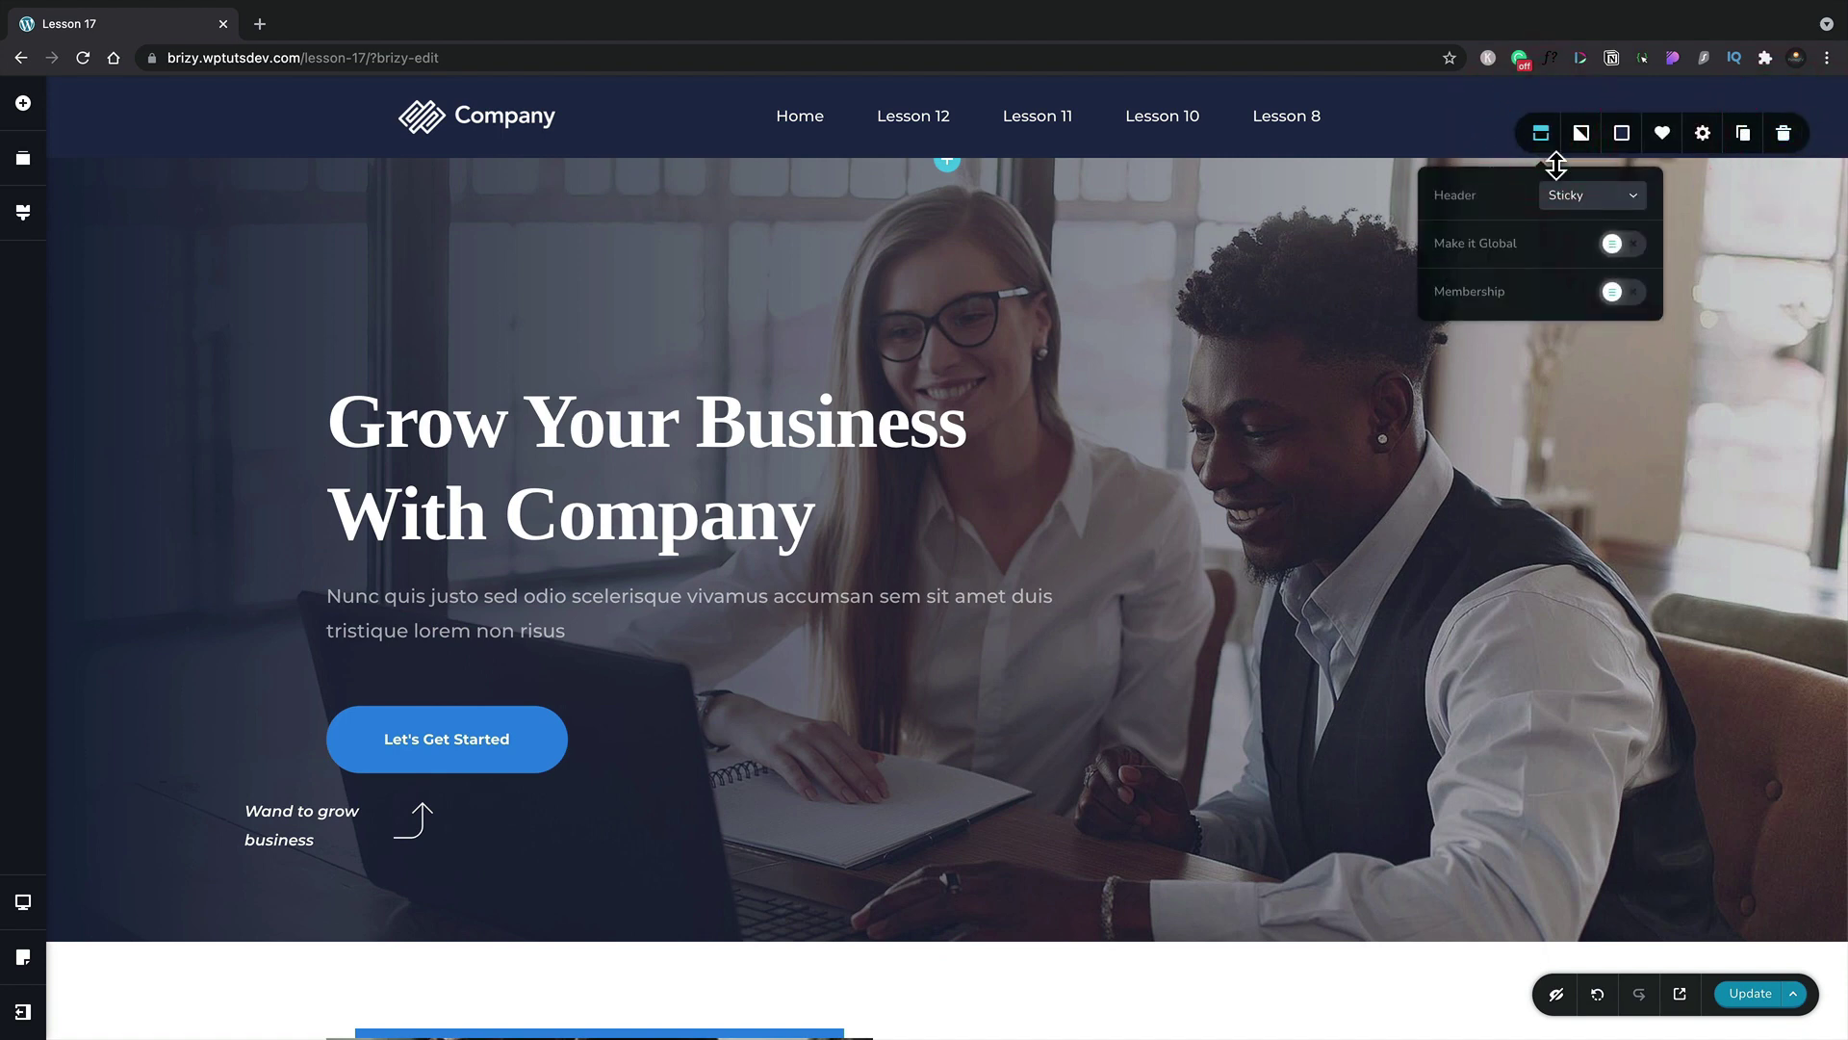
{"action": "left_click", "coordinate": [1624, 245]}
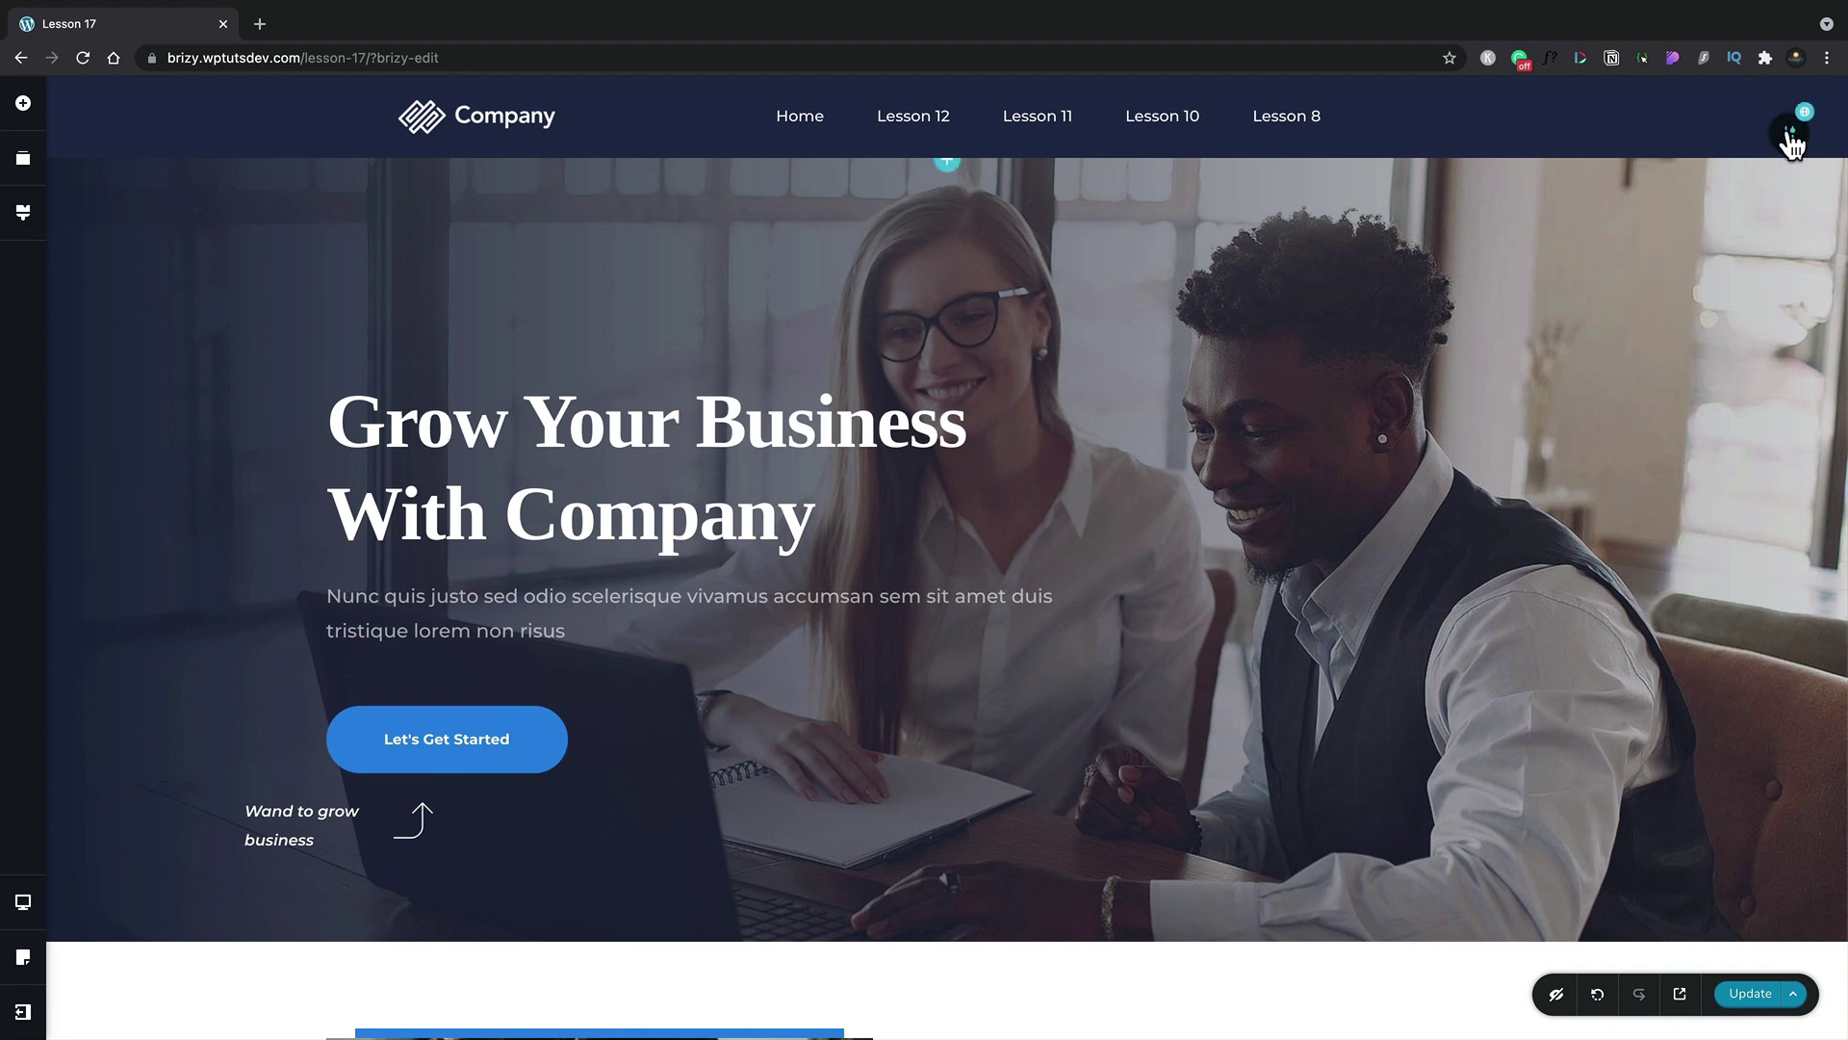
{"action": "left_click", "coordinate": [1790, 142]}
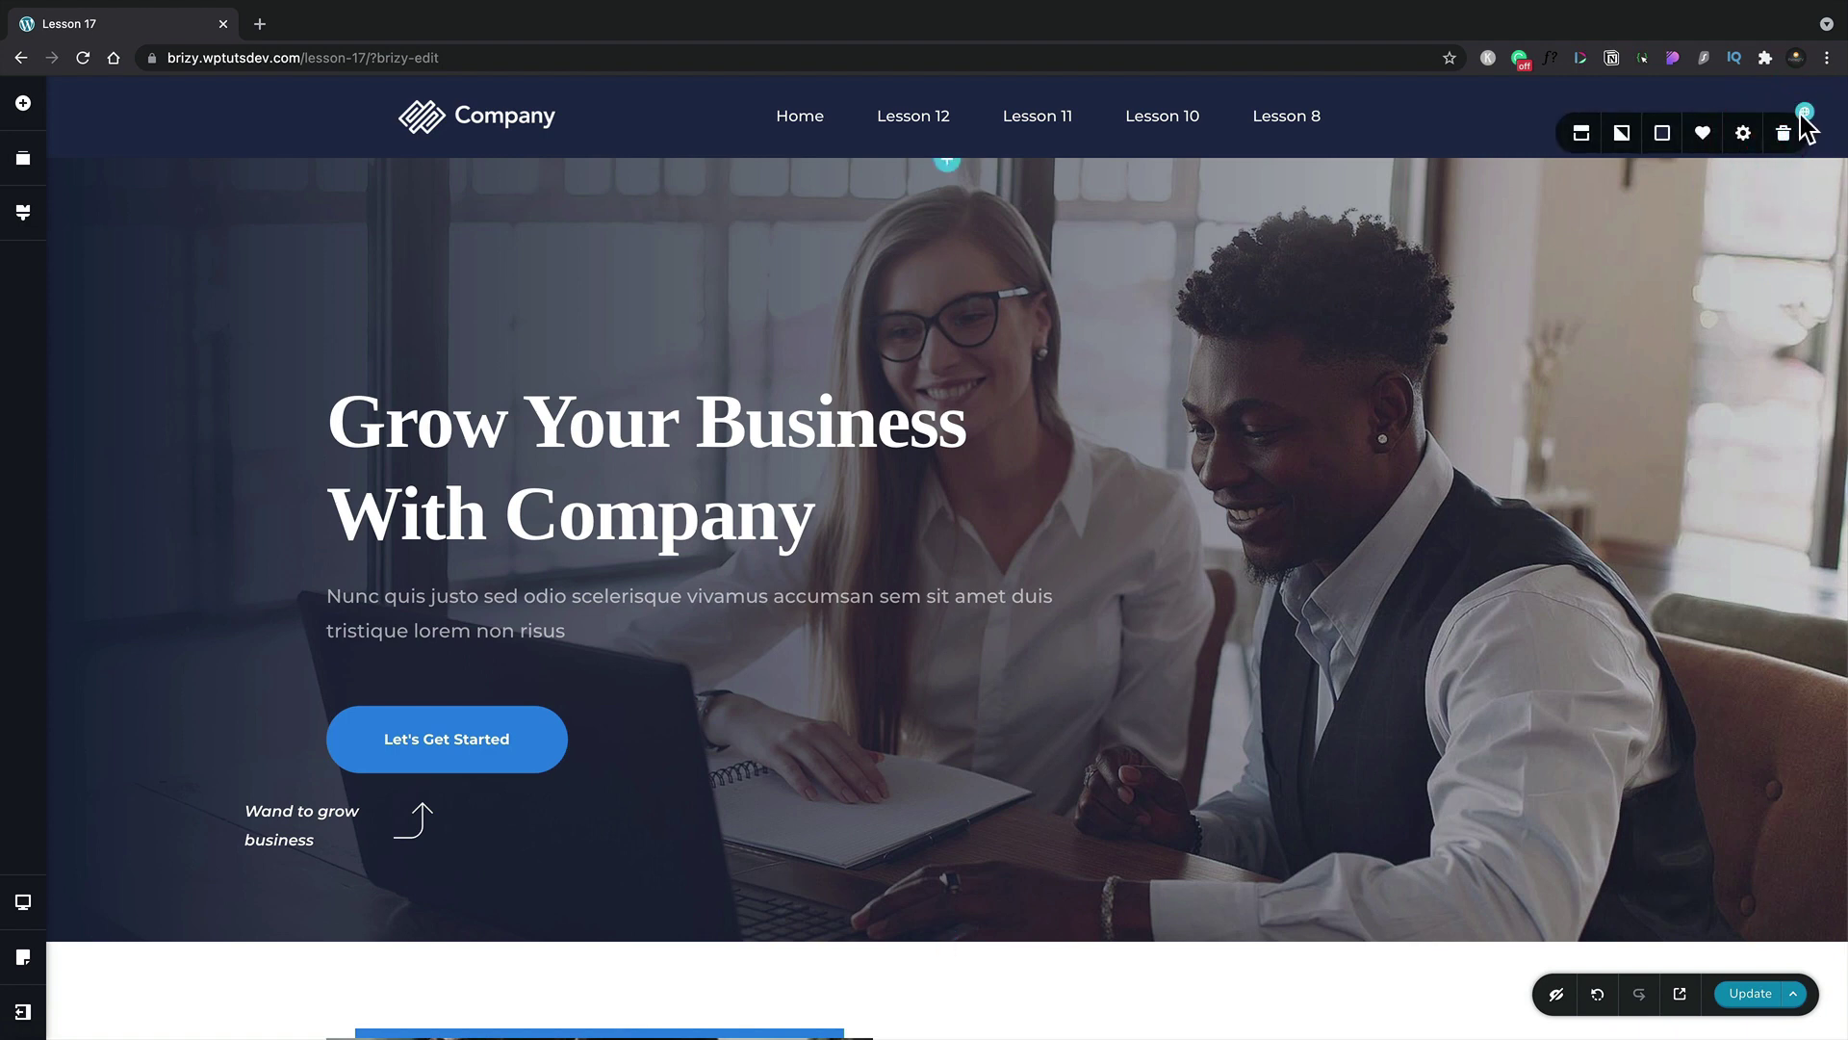
{"action": "left_click", "coordinate": [1586, 137]}
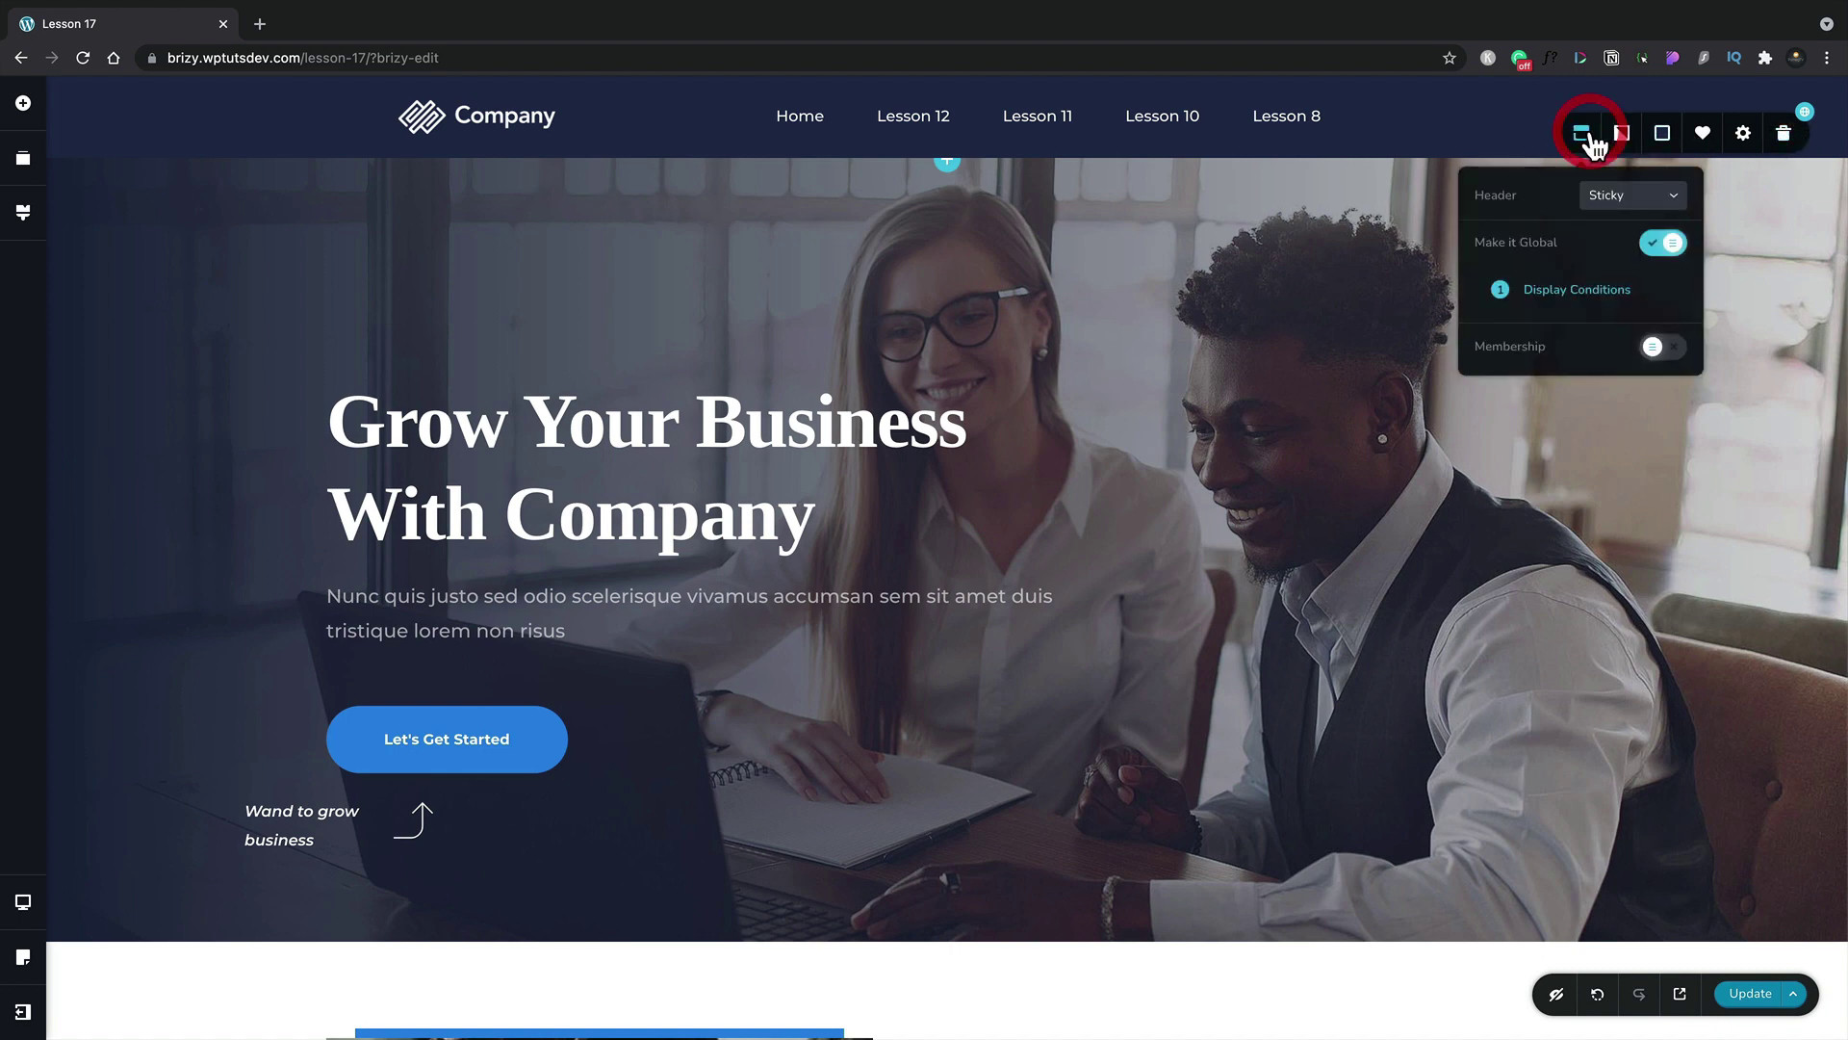
Change the header's display condition from Lesson 17 to Include All and save it.
{"action": "left_click", "coordinate": [1589, 291]}
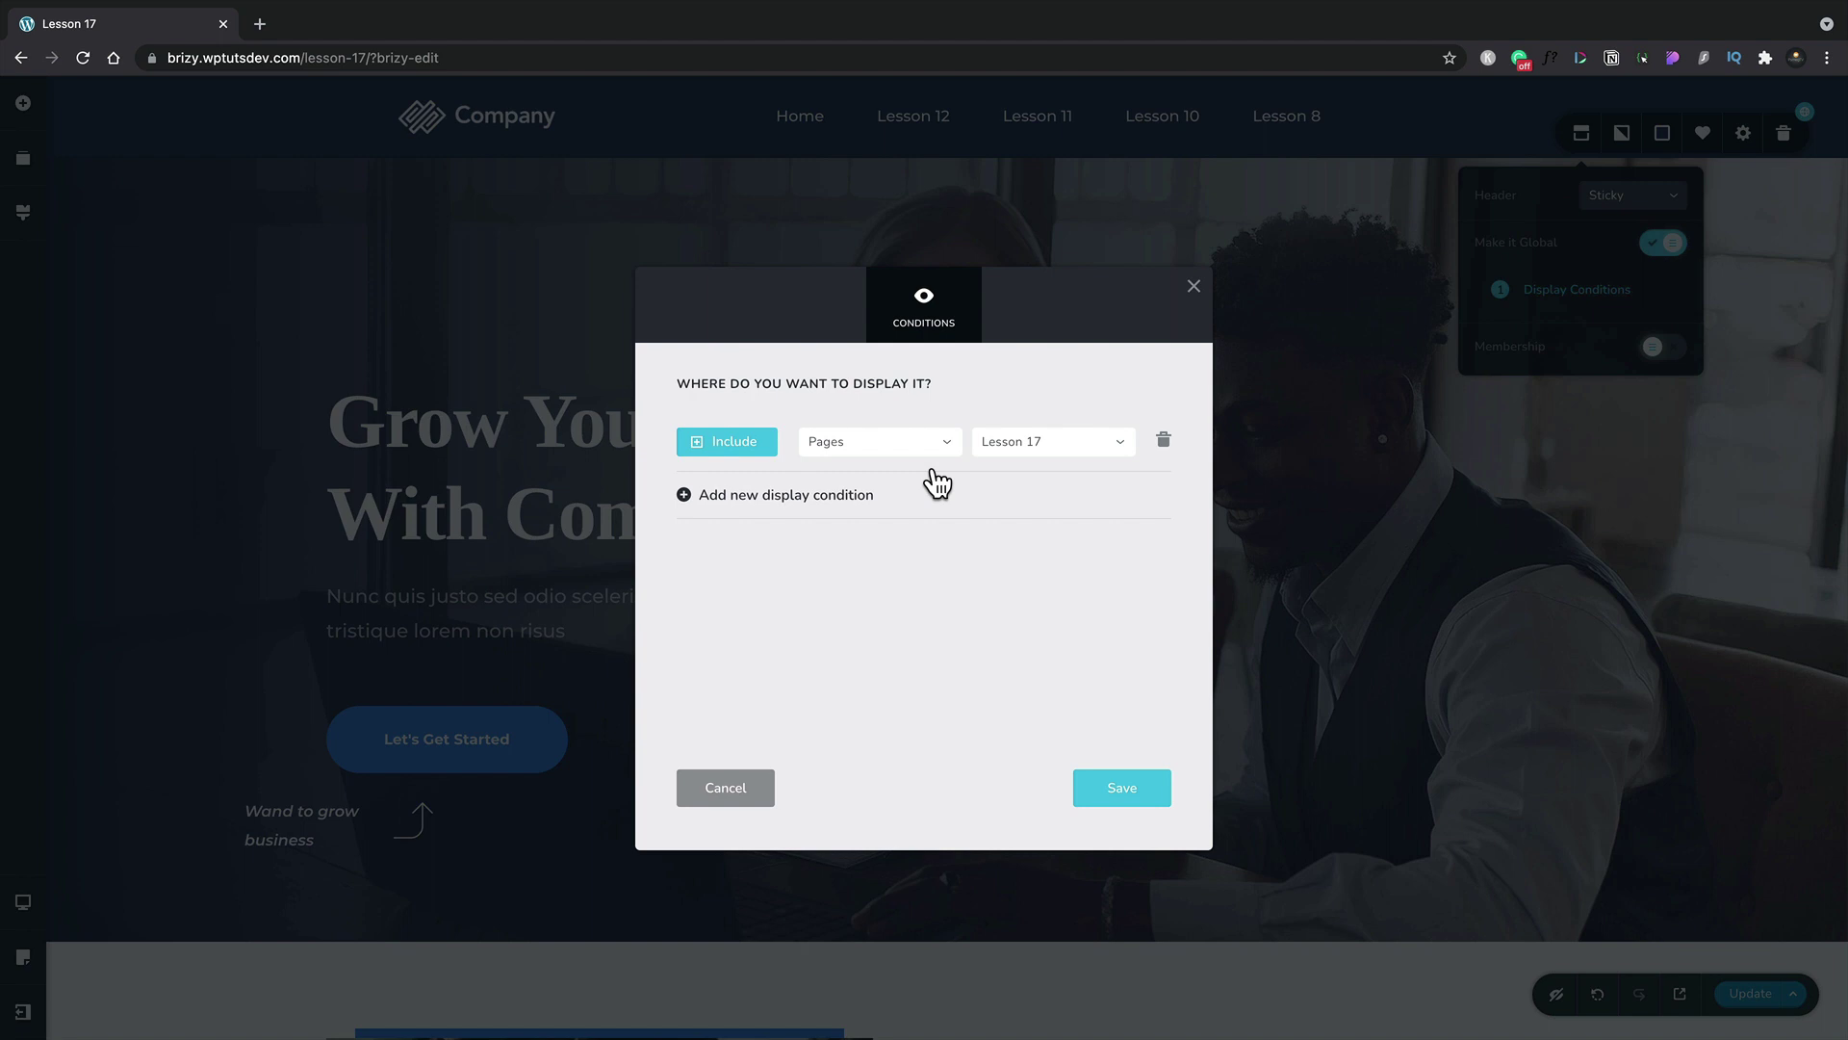
{"action": "left_click", "coordinate": [940, 445]}
{"action": "left_click", "coordinate": [871, 473]}
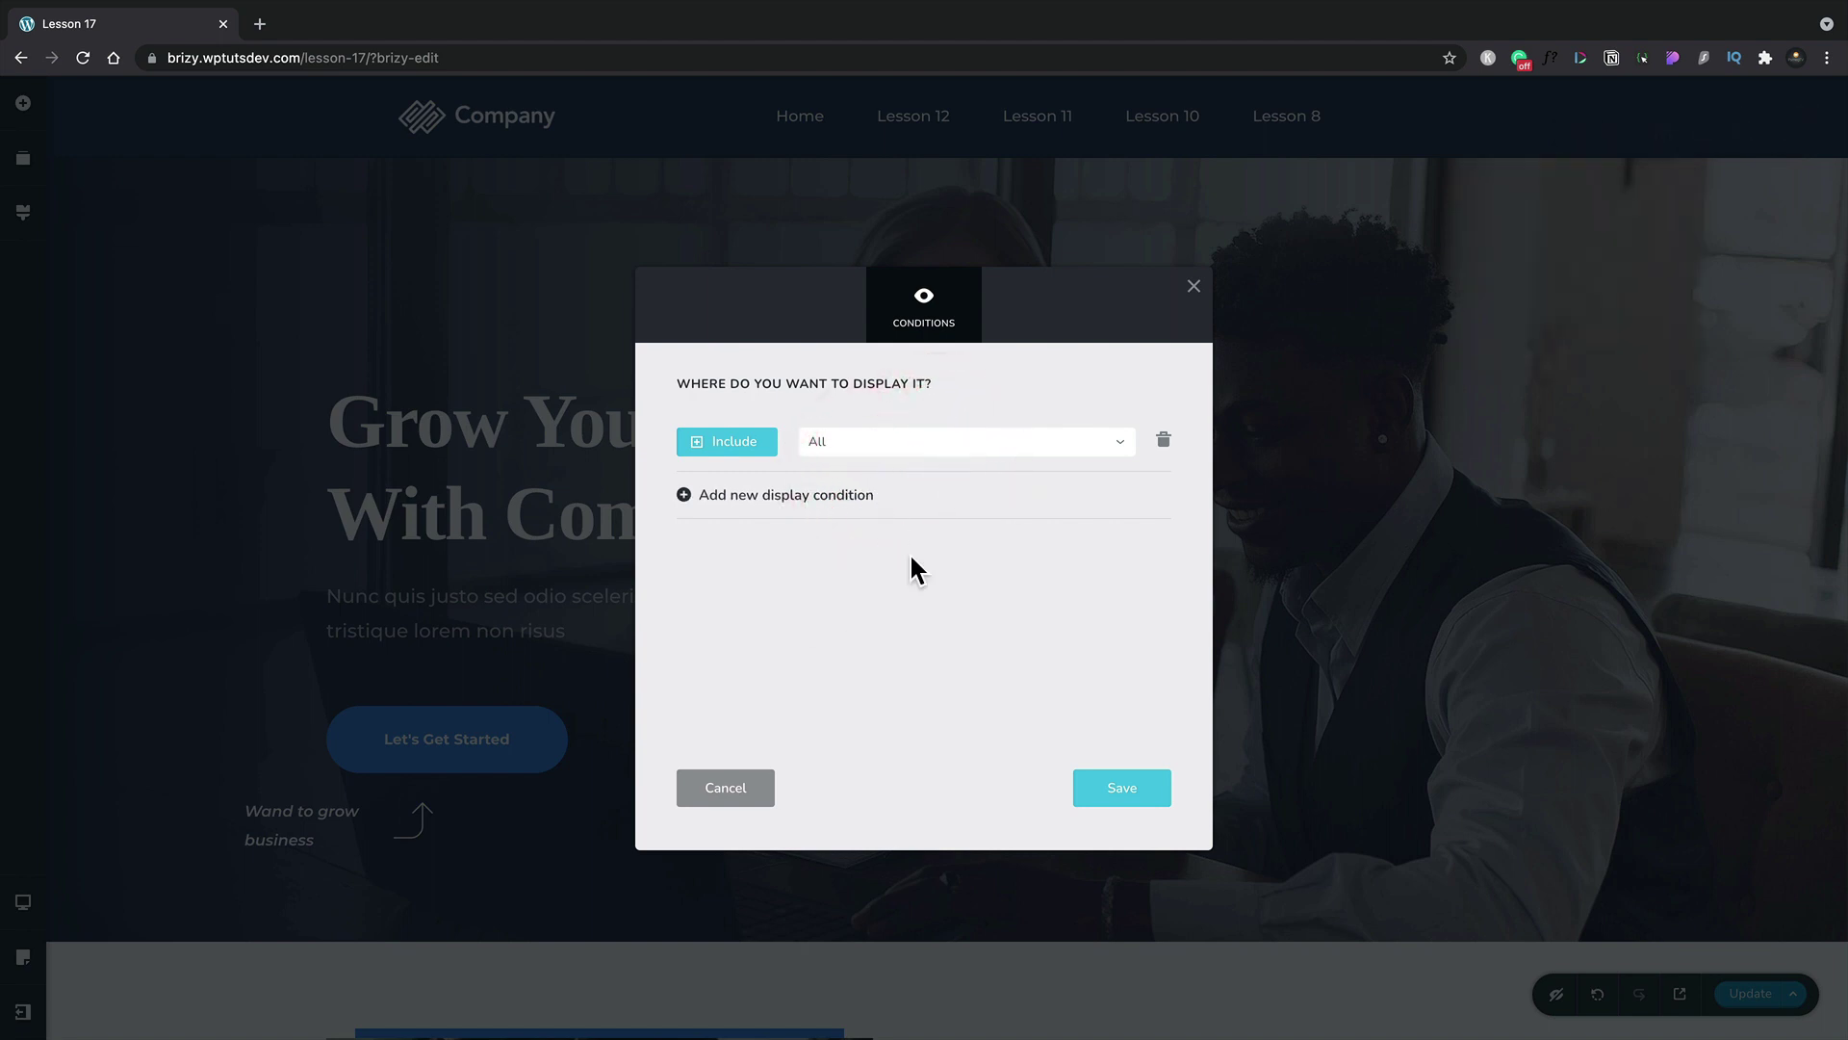
{"action": "left_click", "coordinate": [1112, 789]}
{"action": "left_click", "coordinate": [1194, 286]}
Insert the dark footer block with menu and social icons at the page bottom.
{"action": "scroll", "coordinate": [1221, 606], "scroll_direction": "down", "scroll_amount": 20}
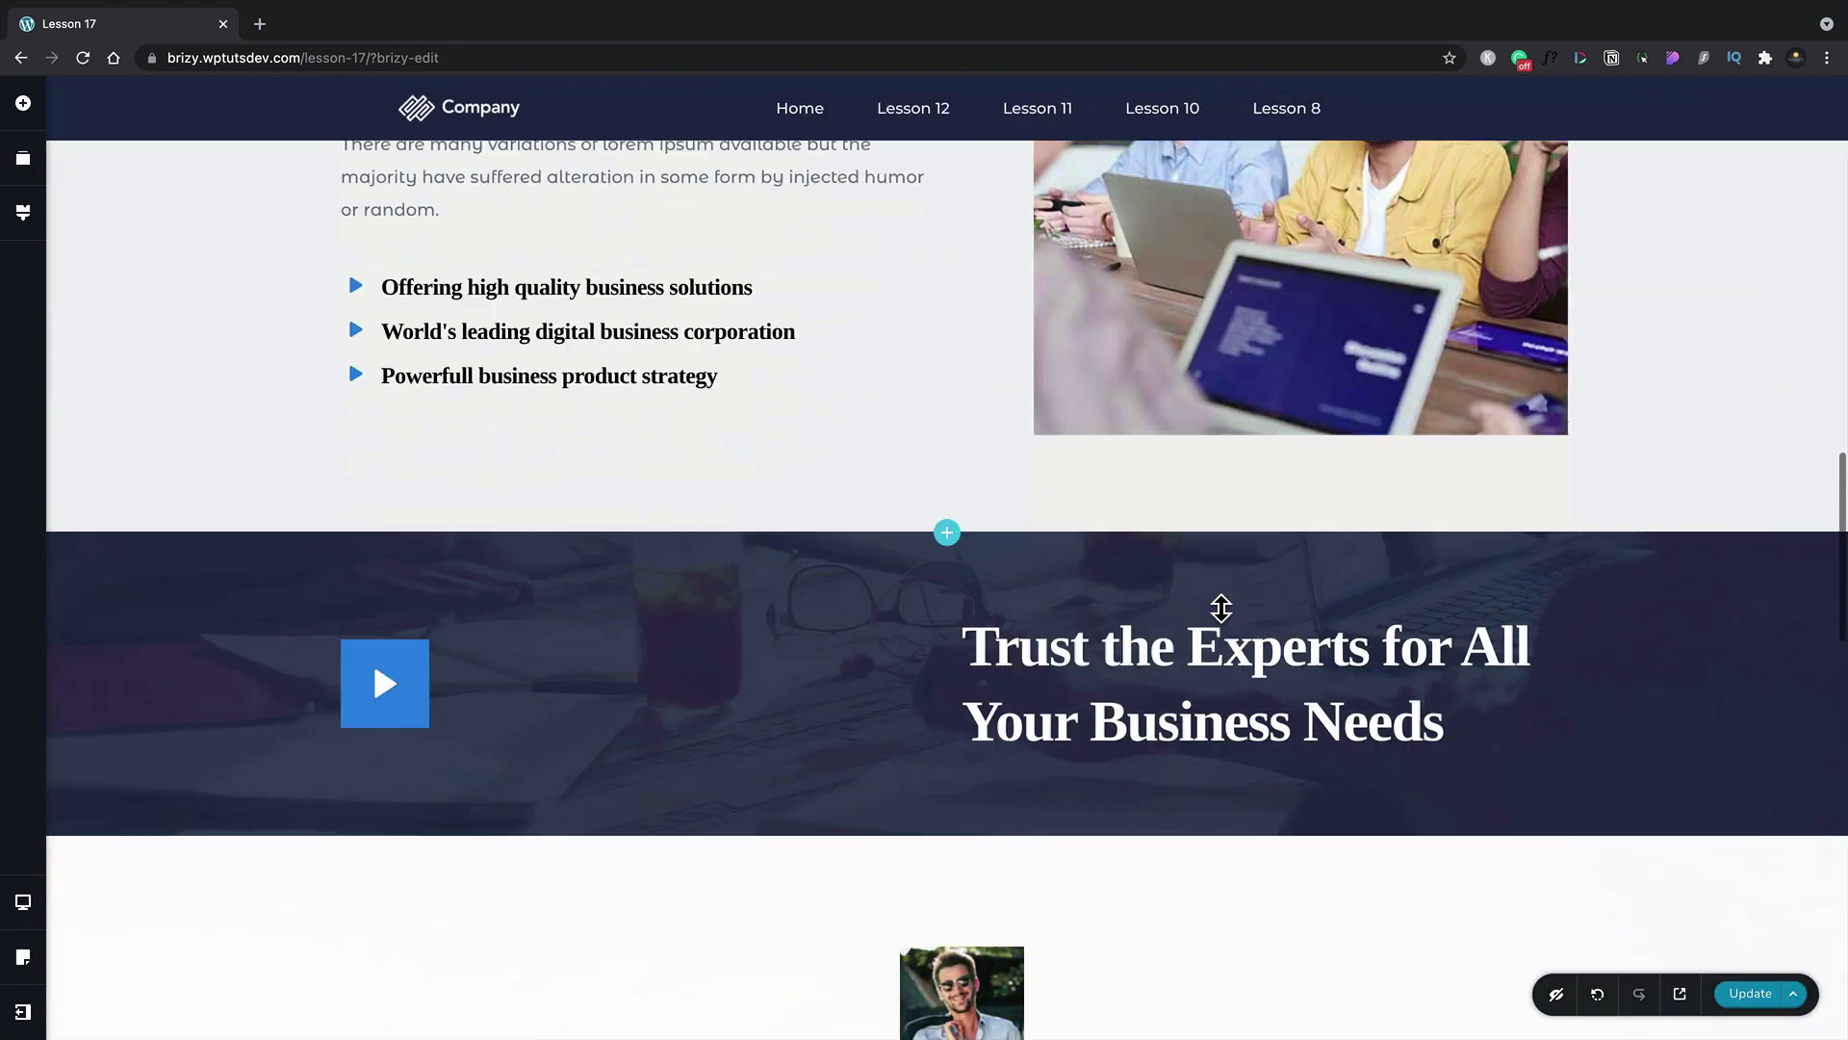
{"action": "scroll", "coordinate": [1220, 606], "scroll_direction": "down", "scroll_amount": 3}
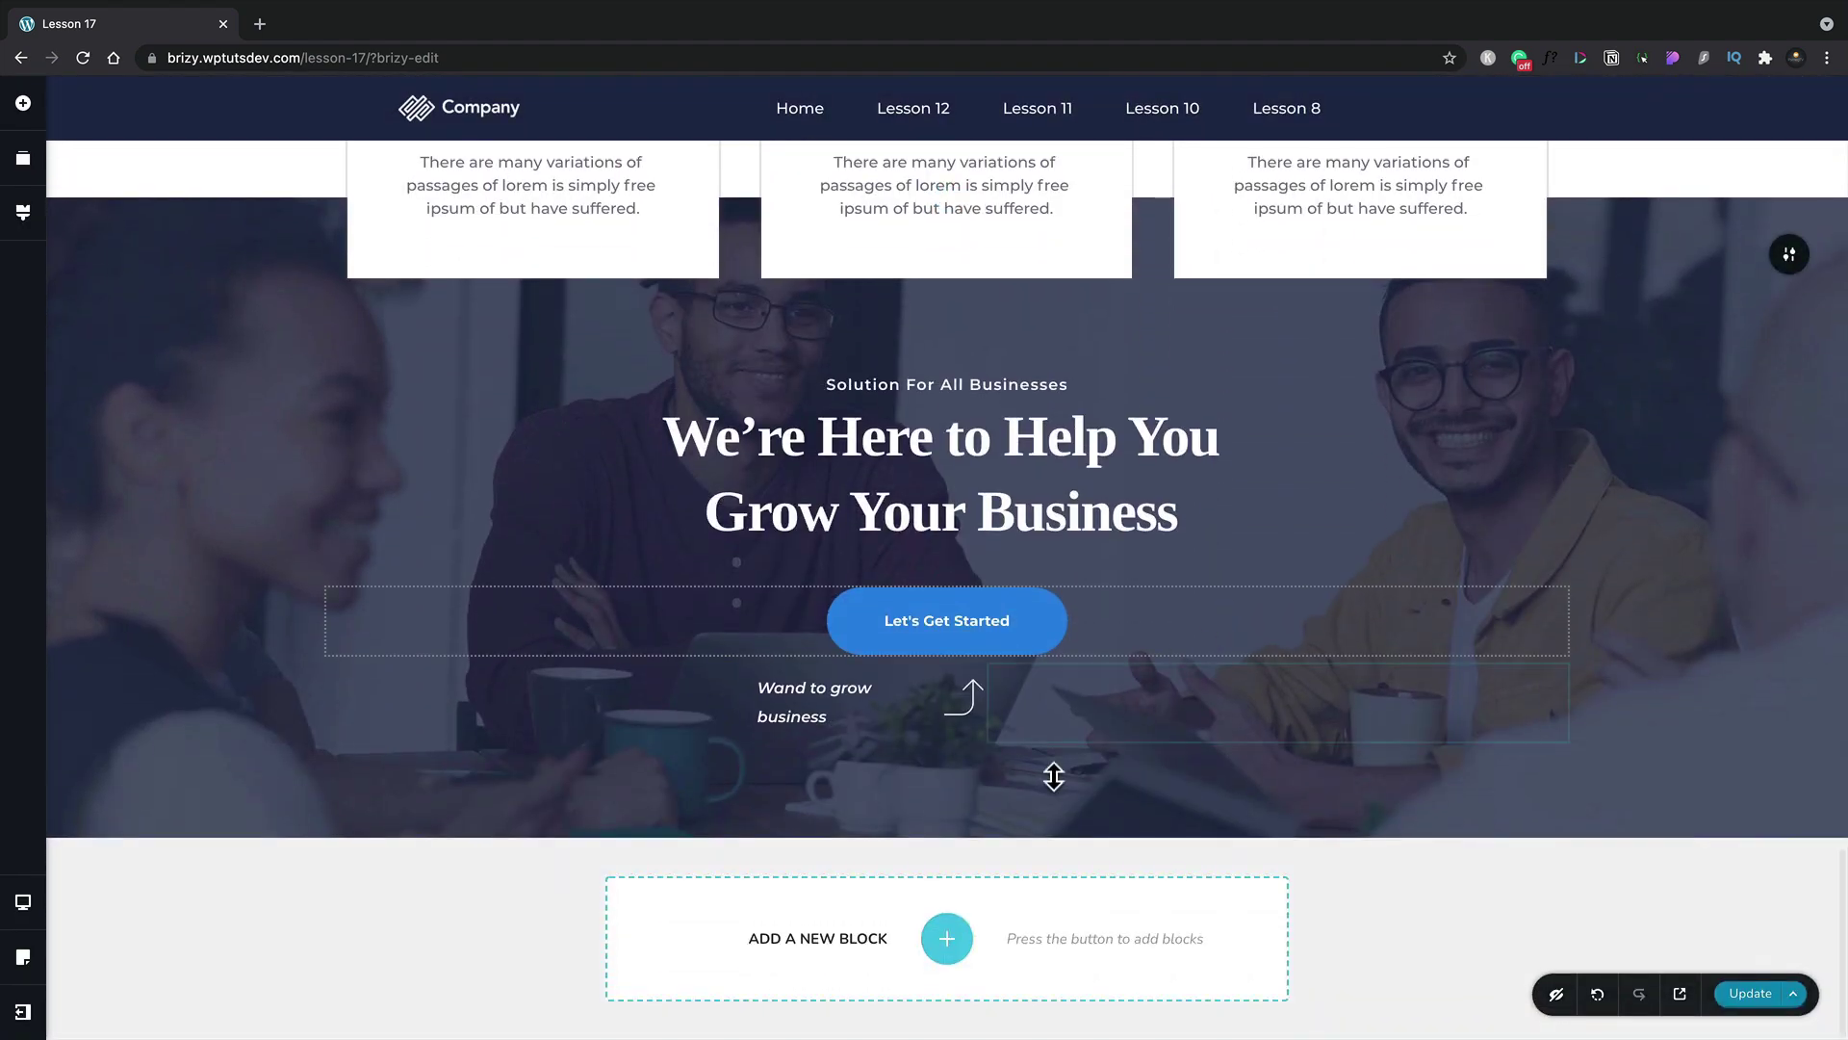
{"action": "left_click", "coordinate": [948, 938]}
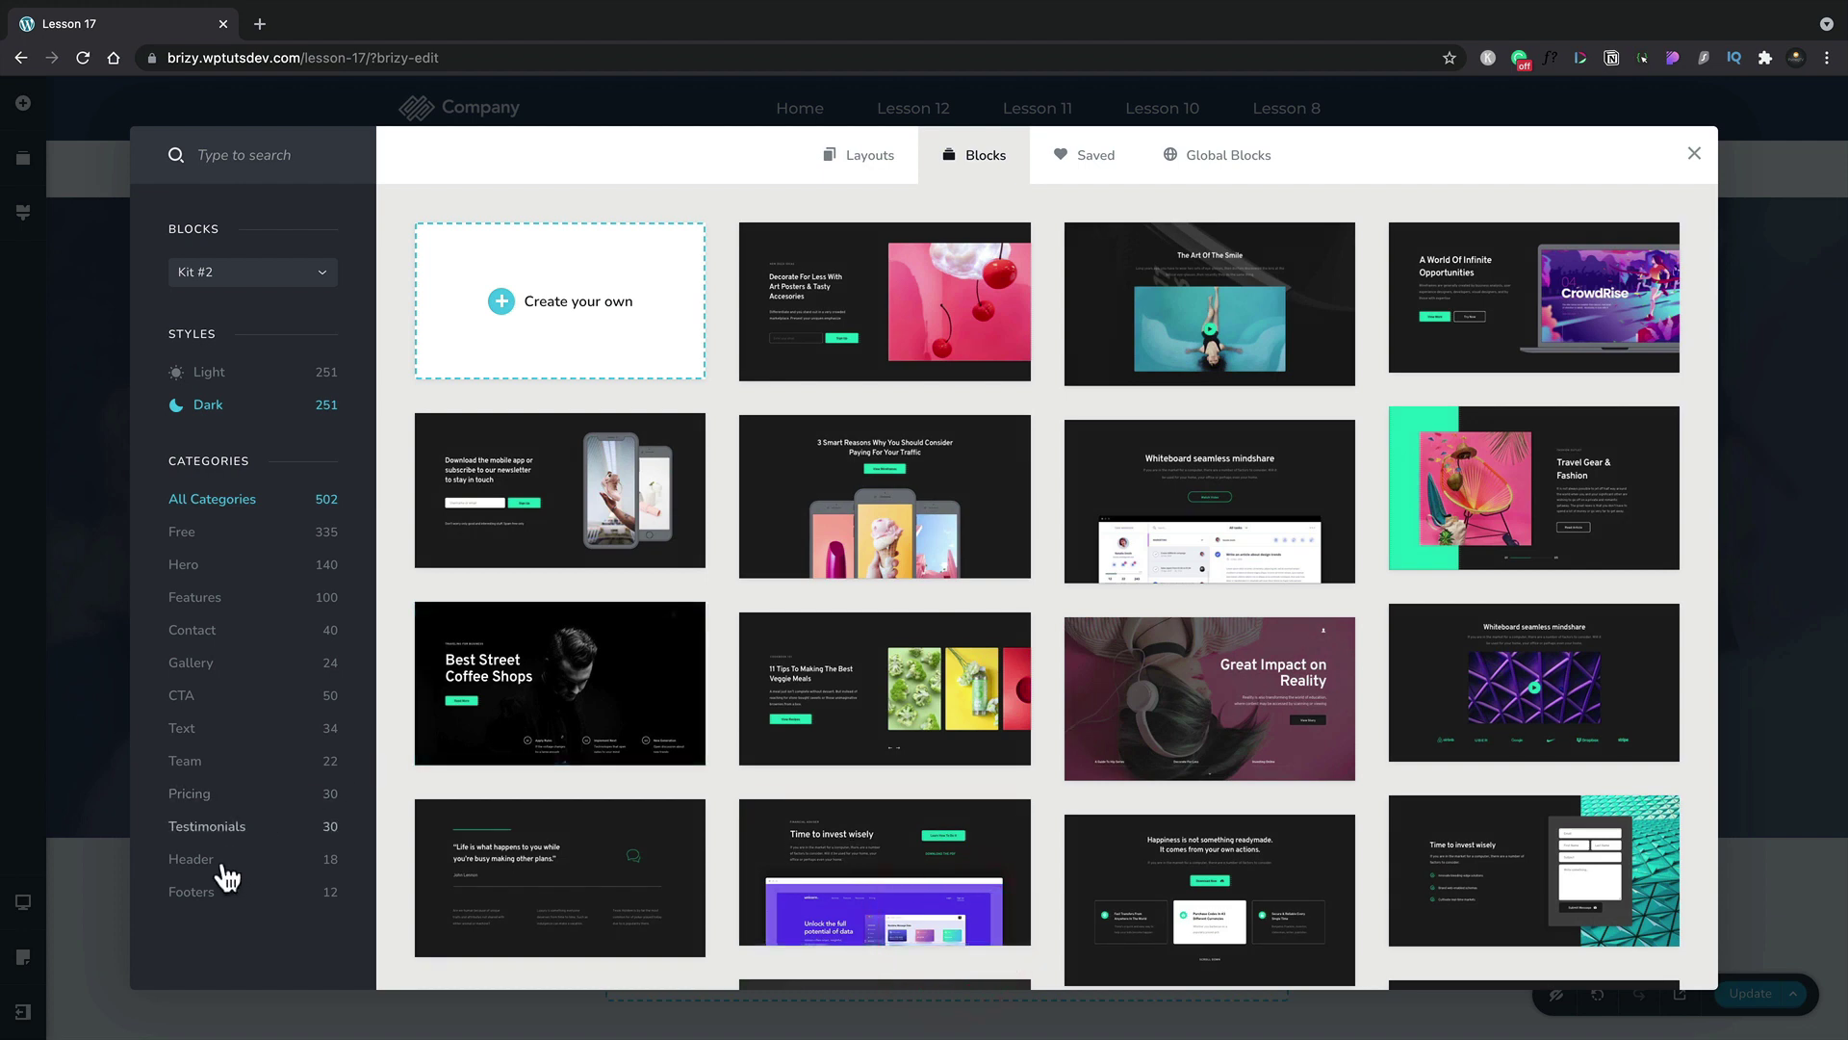
{"action": "left_click", "coordinate": [214, 895]}
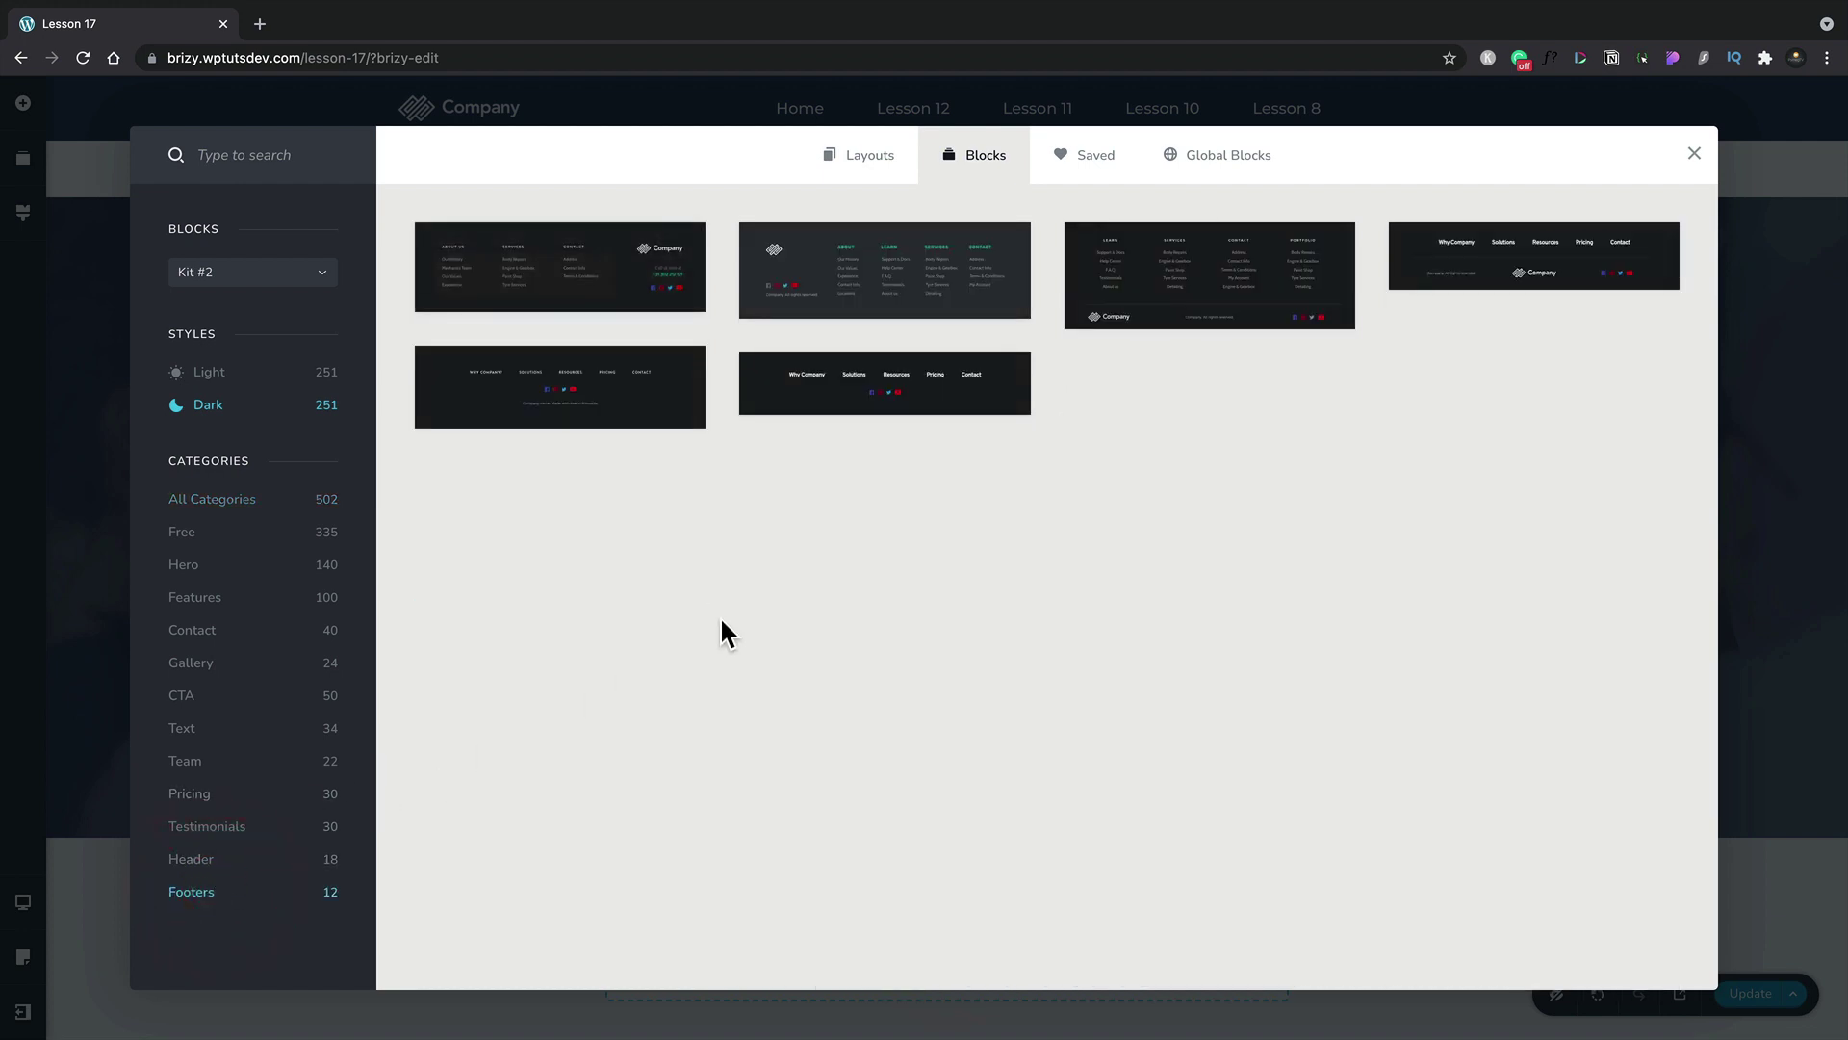
{"action": "left_click", "coordinate": [609, 397]}
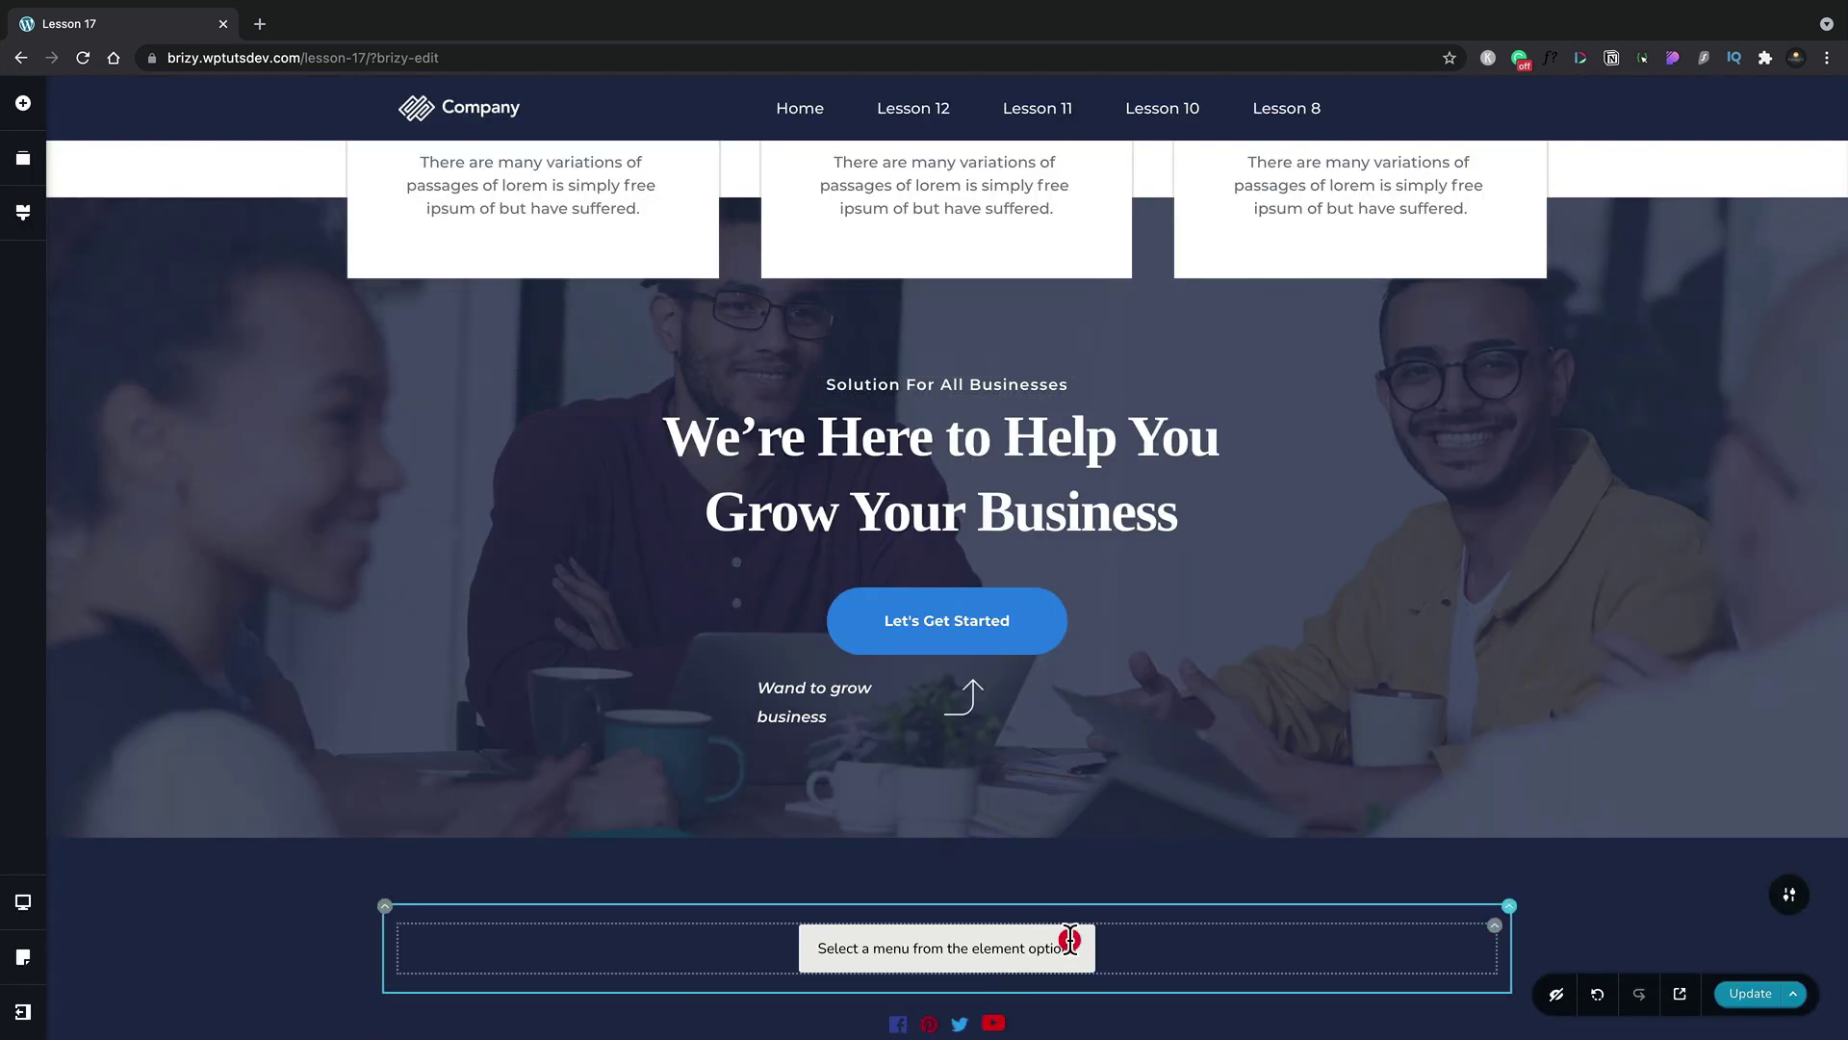
Set the footer's menu to Main Menu (Home, Lesson 12, Lesson 11, Lesson 10, Lesson 8).
{"action": "left_click", "coordinate": [1494, 928]}
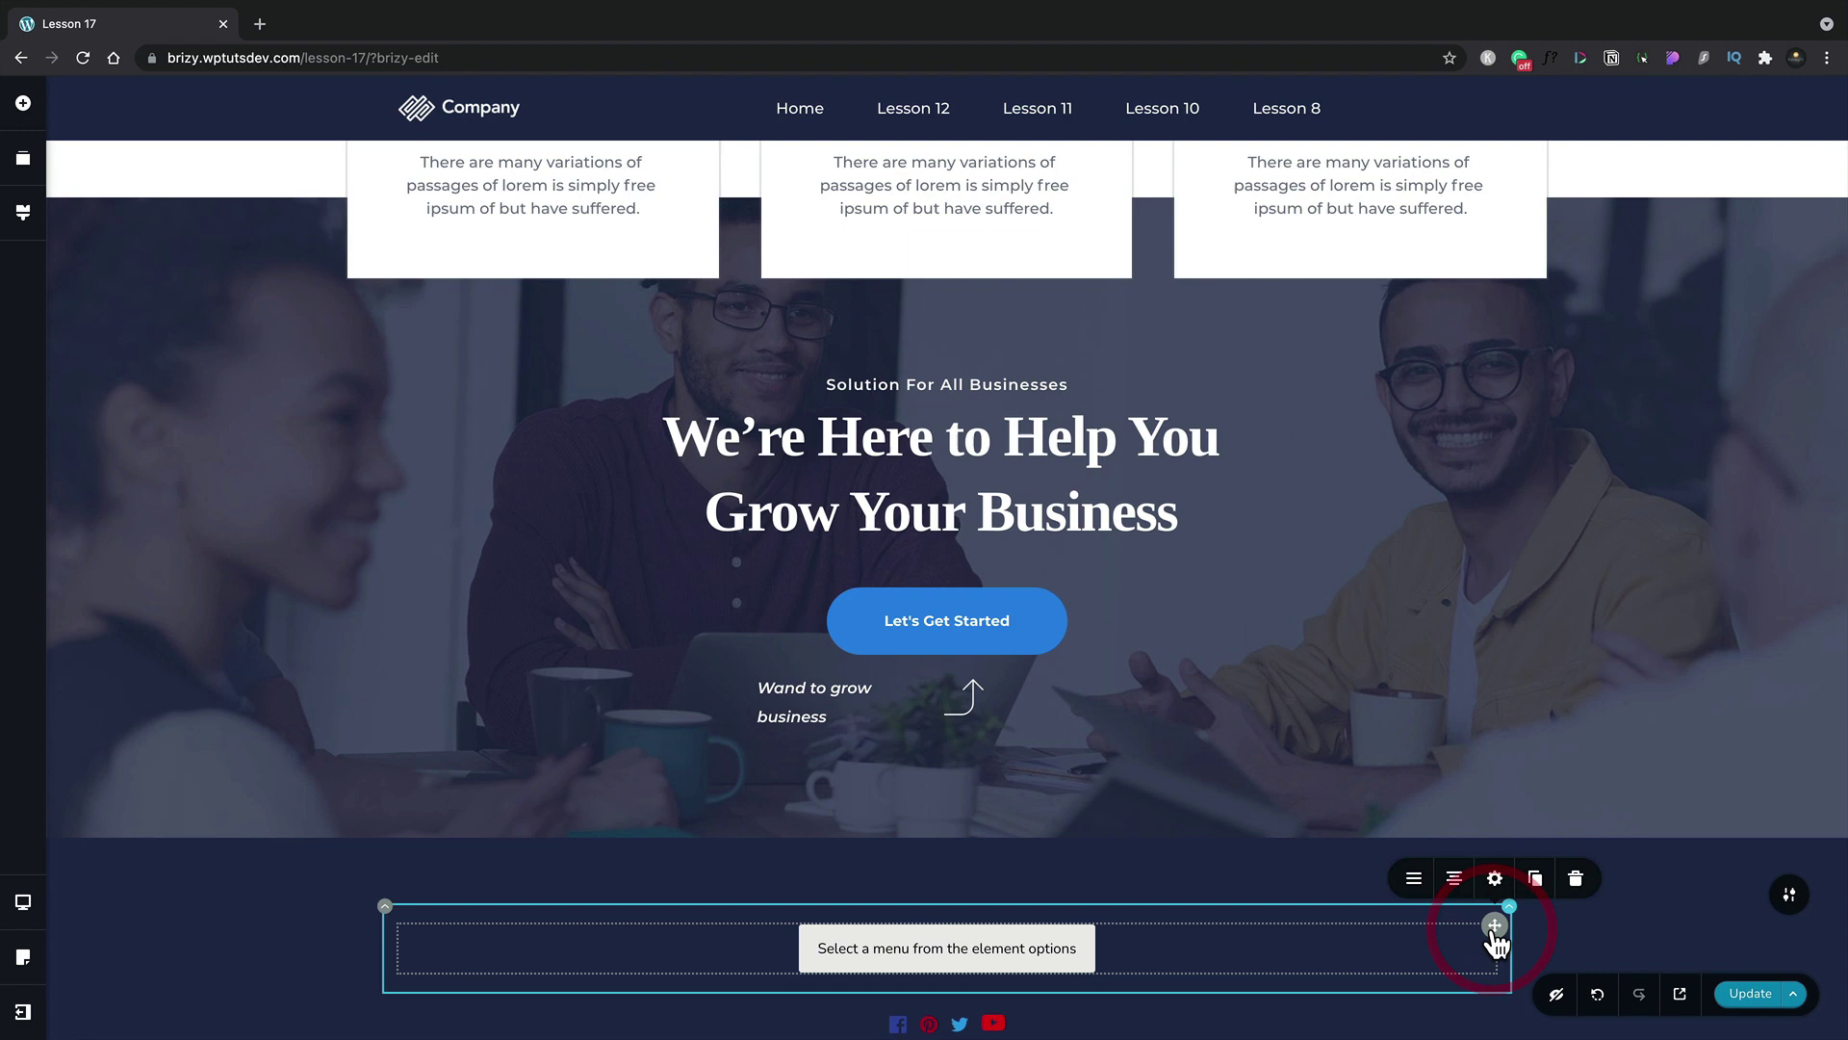
{"action": "left_click", "coordinate": [1414, 884]}
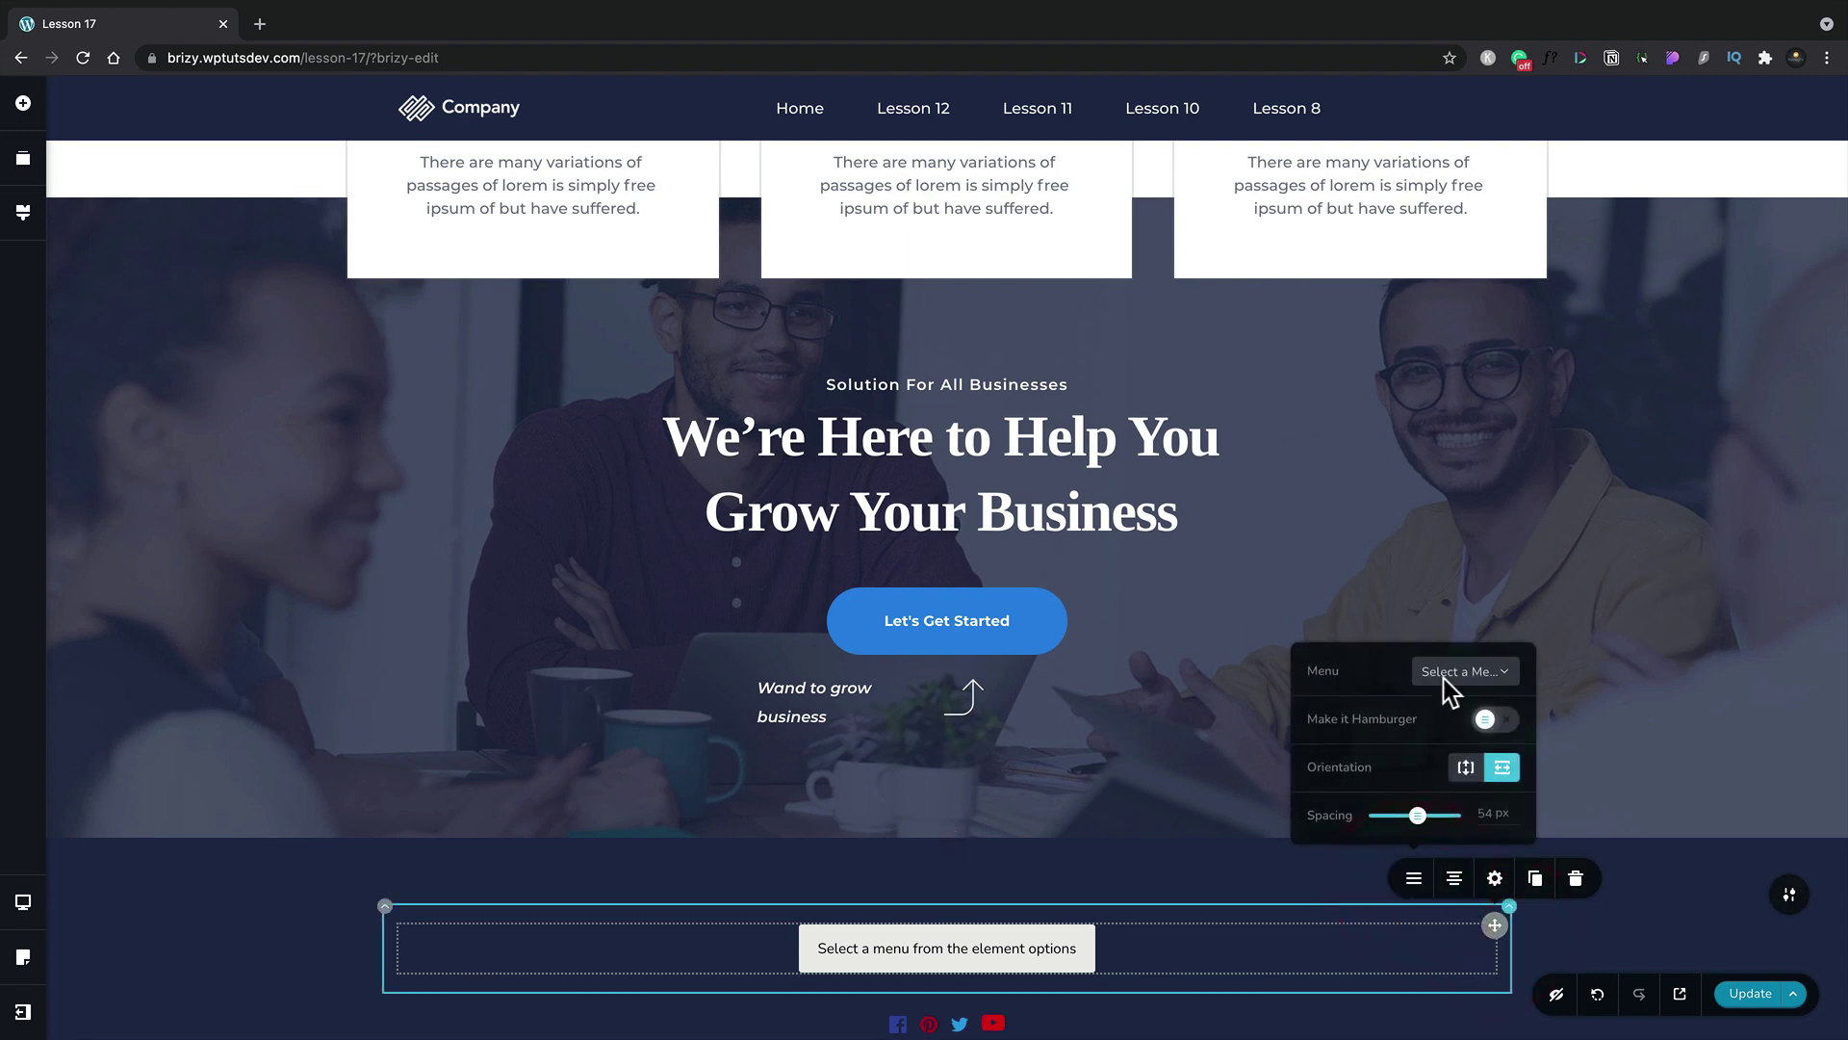
{"action": "left_click", "coordinate": [1458, 671]}
{"action": "left_click", "coordinate": [1442, 733]}
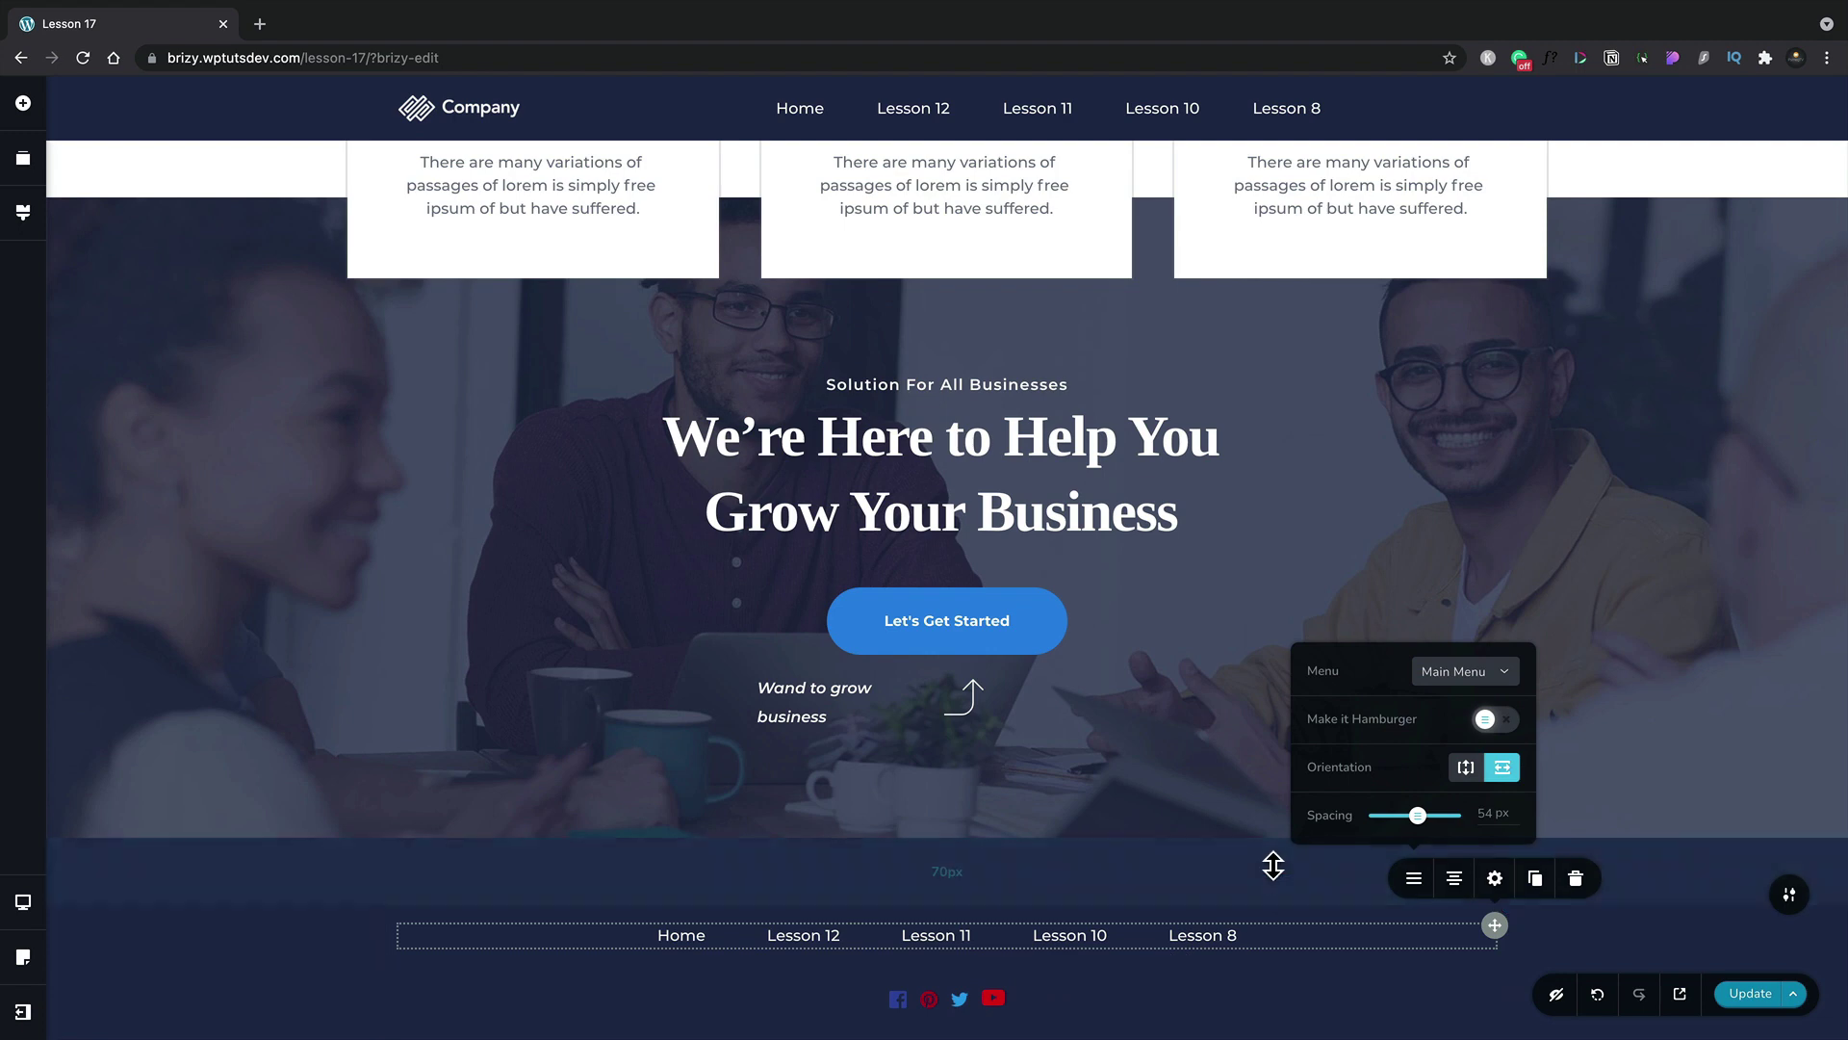
{"action": "mouse_move", "coordinate": [1273, 864]}
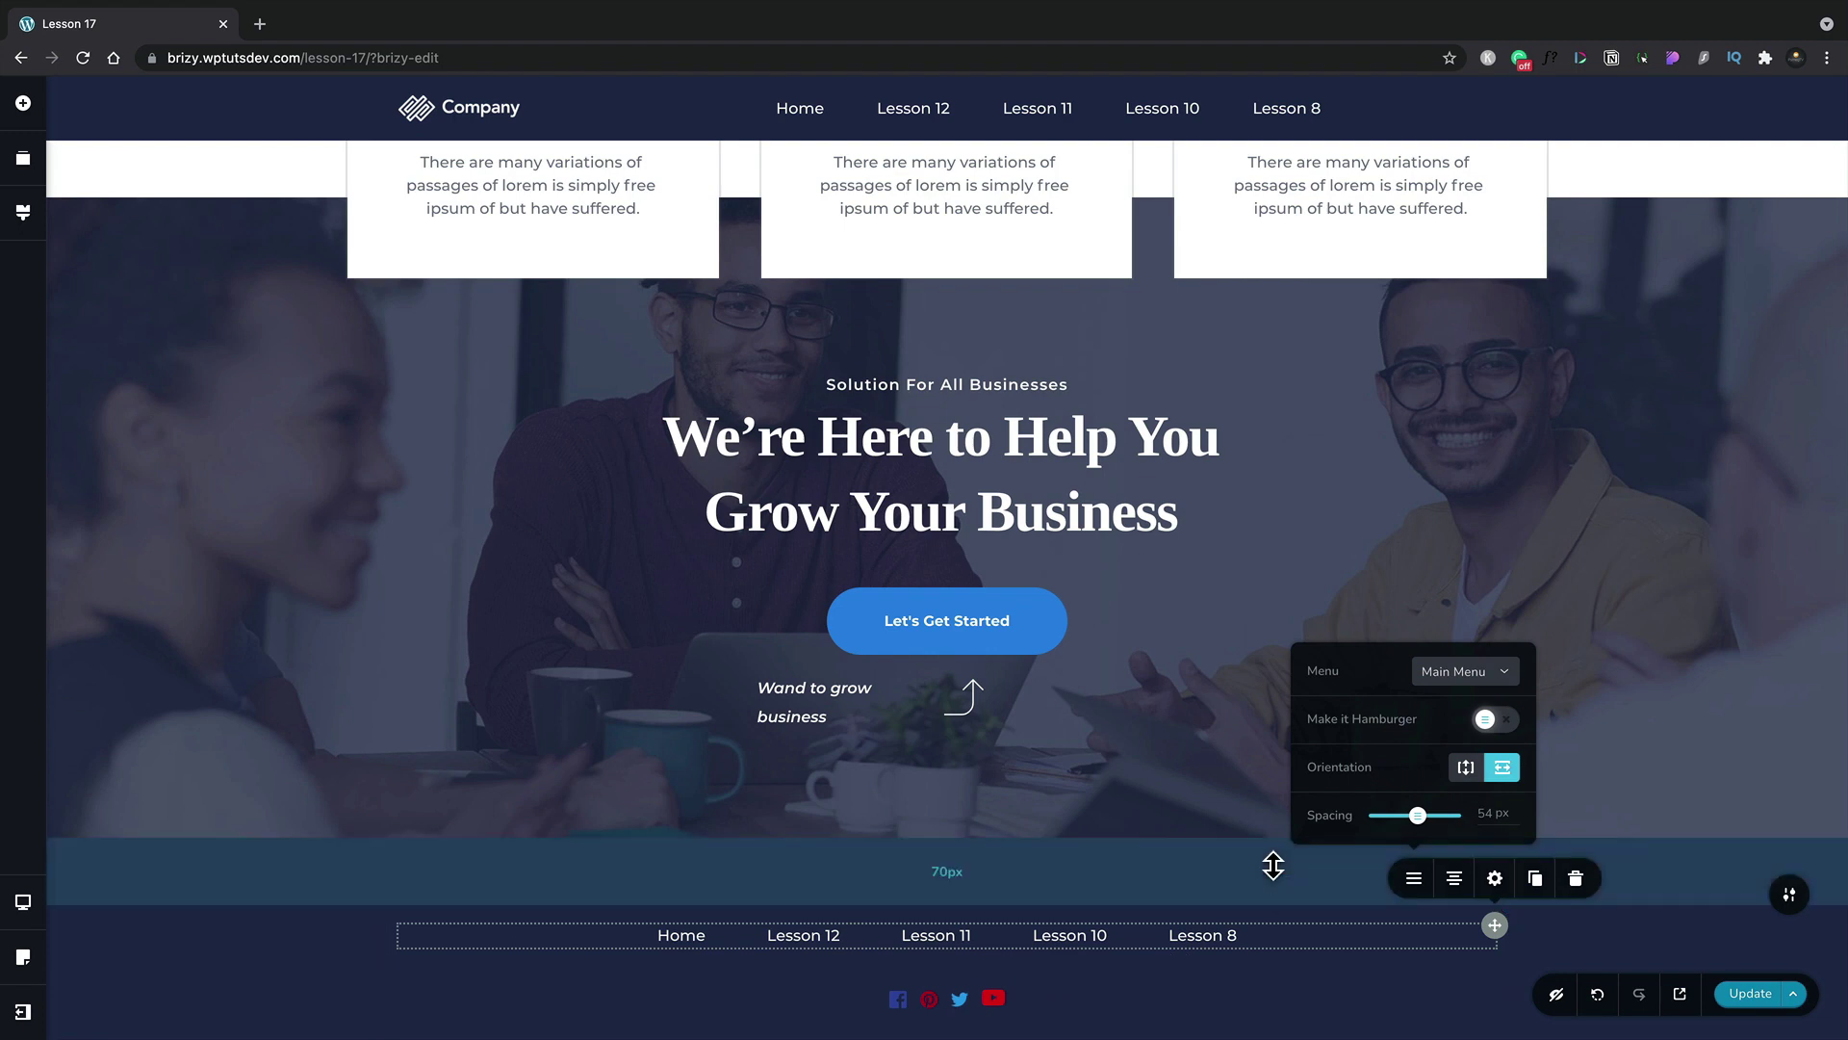
Turn on Make it Global for the dark footer block.
{"action": "left_click", "coordinate": [1309, 972]}
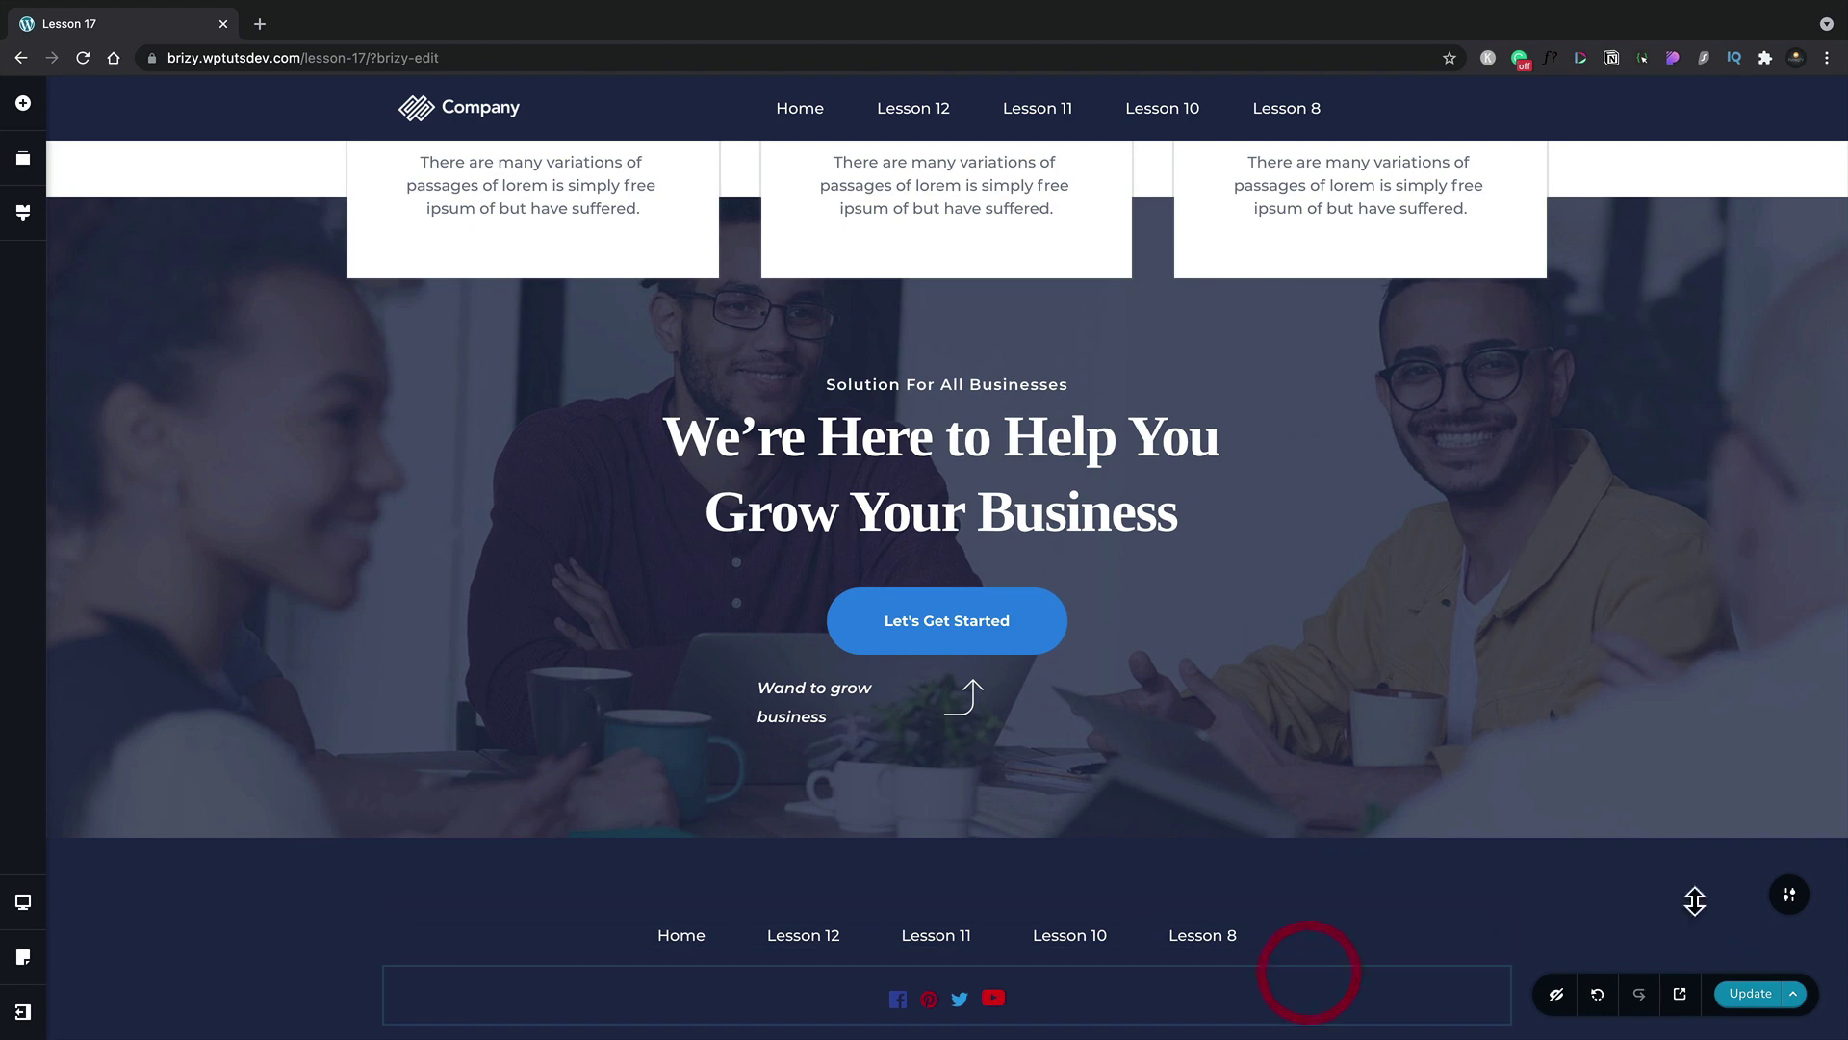
{"action": "left_click", "coordinate": [1790, 903]}
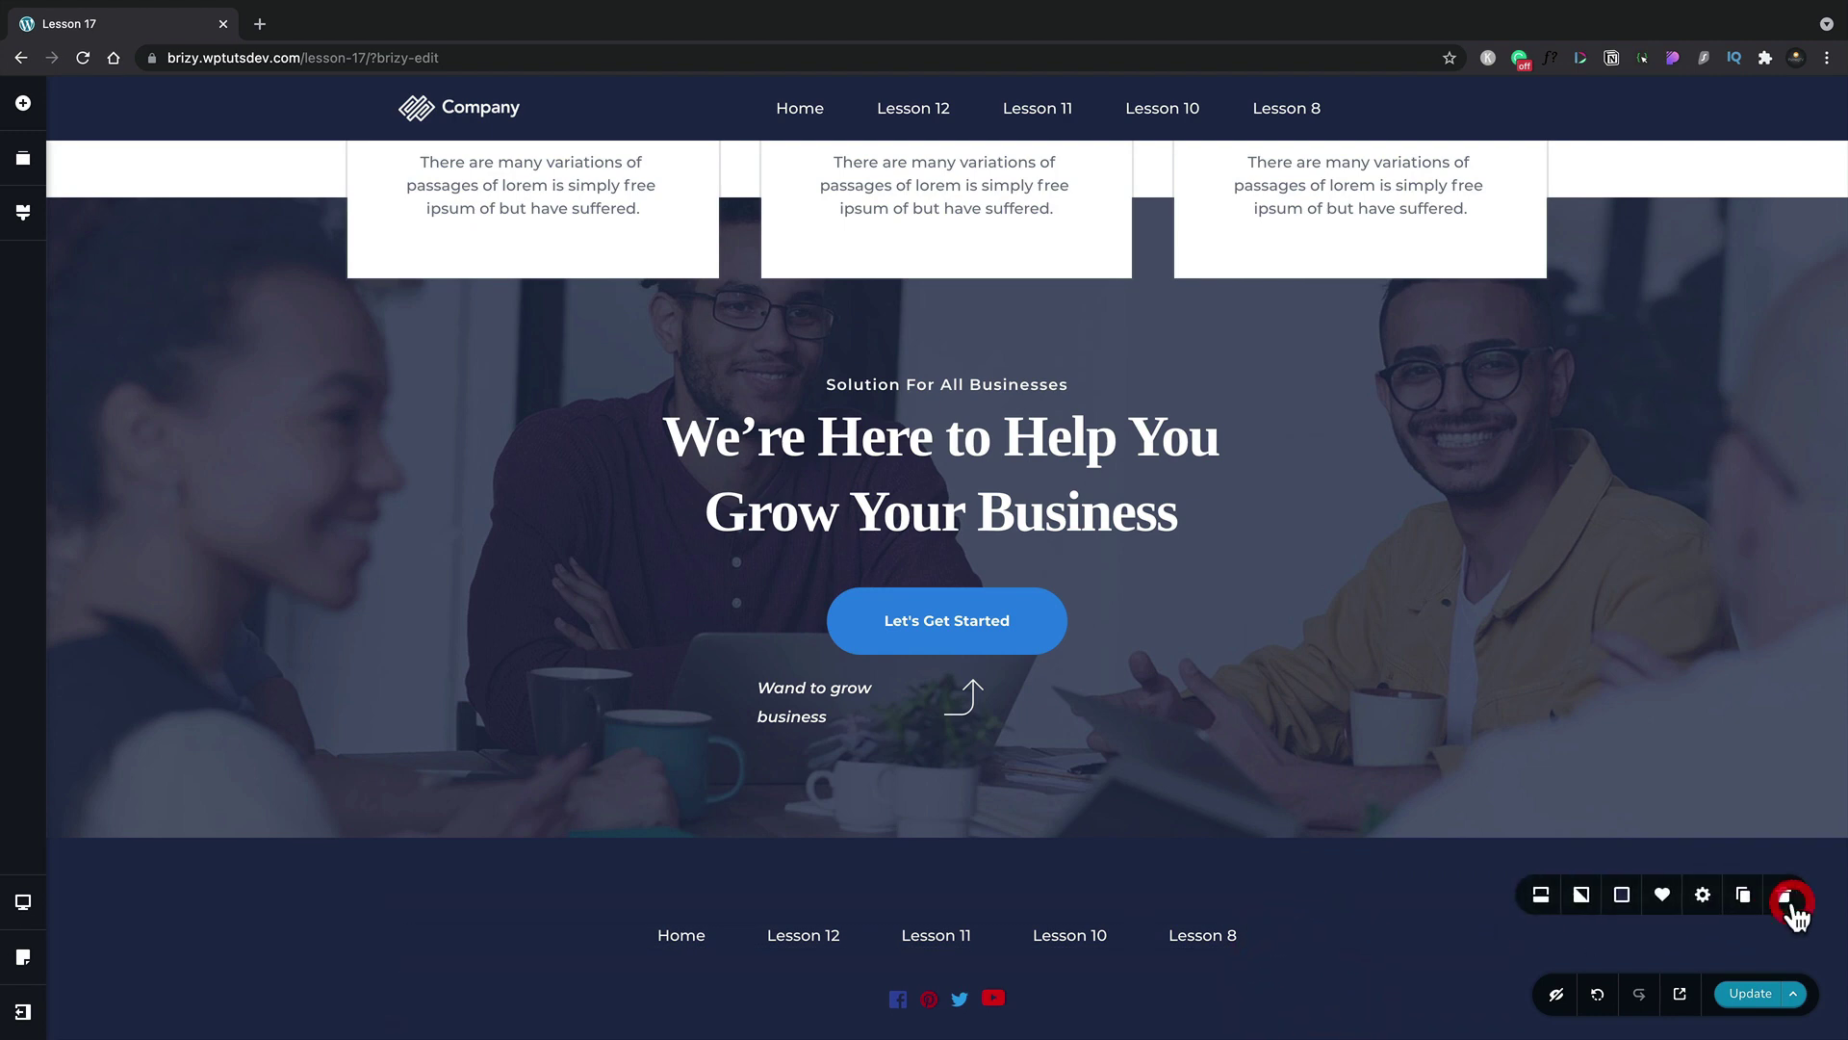
{"action": "left_click", "coordinate": [1538, 901]}
{"action": "left_click", "coordinate": [1629, 959]}
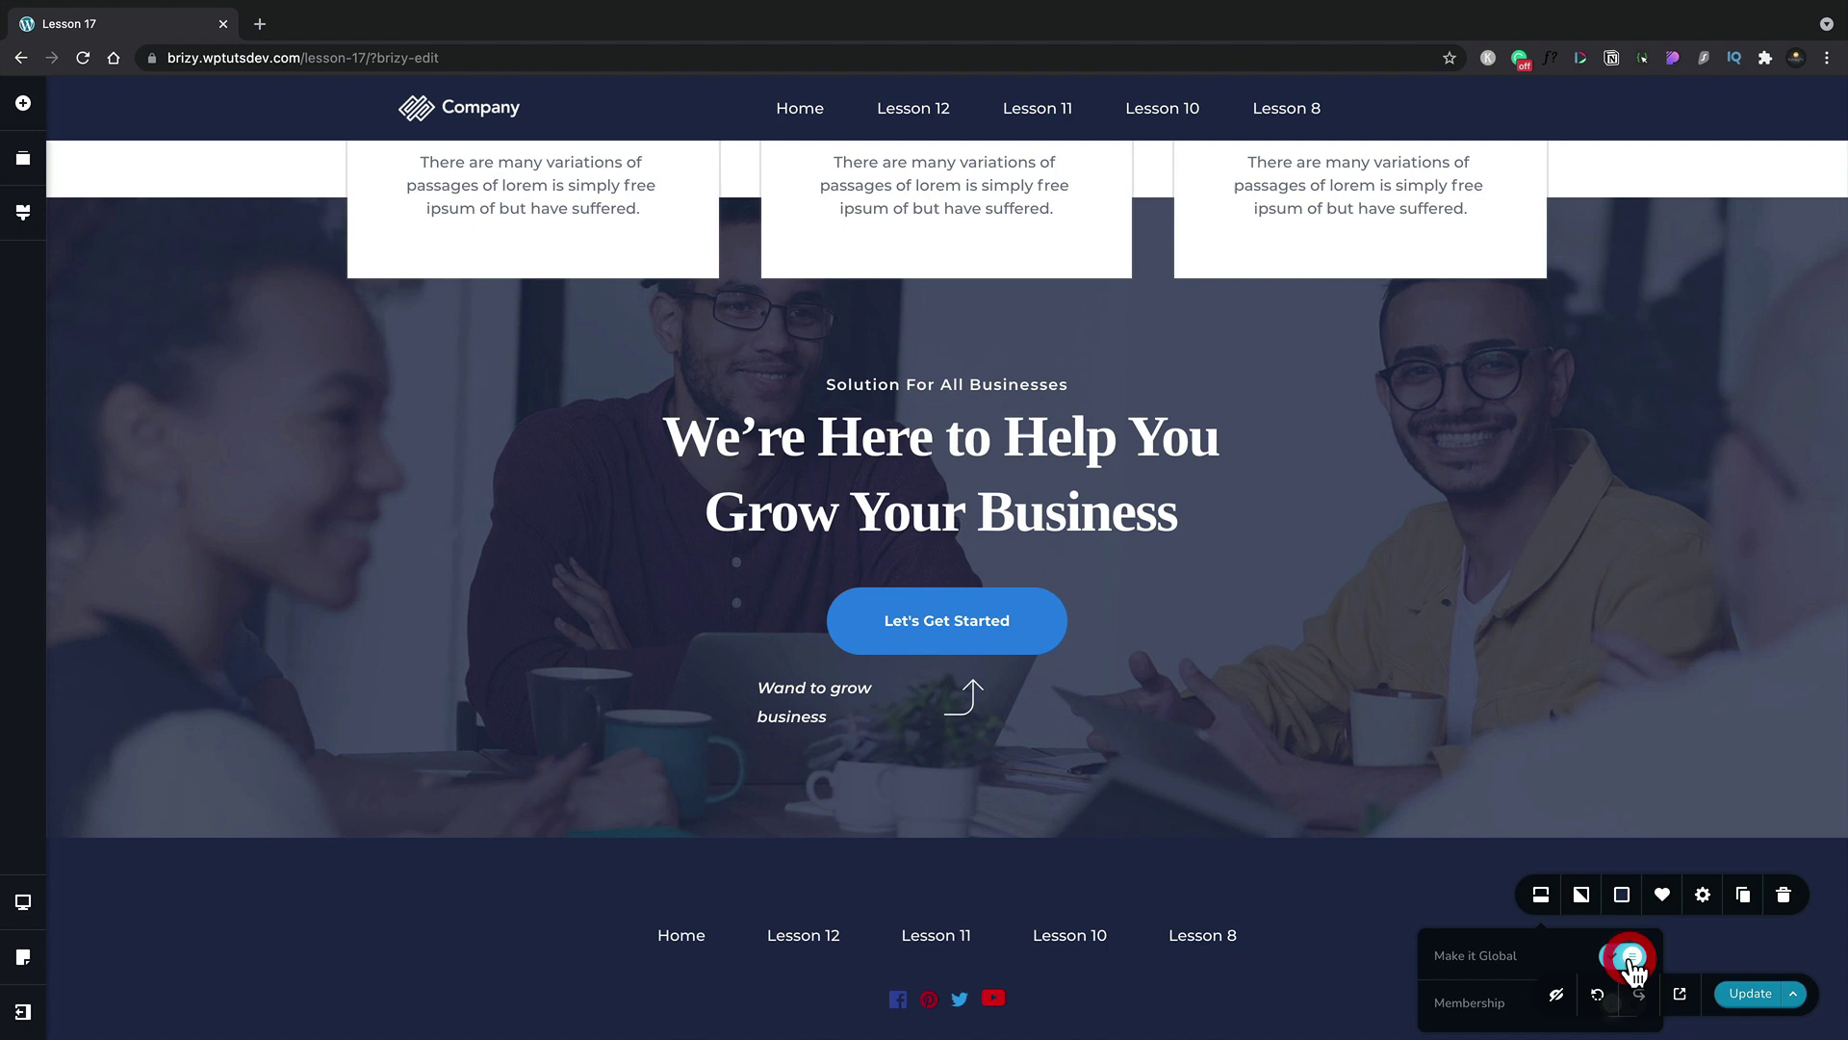
Set the footer's display condition to Include All and save it.
{"action": "scroll", "coordinate": [1685, 867], "scroll_direction": "down", "scroll_amount": 3}
{"action": "left_click", "coordinate": [1793, 653]}
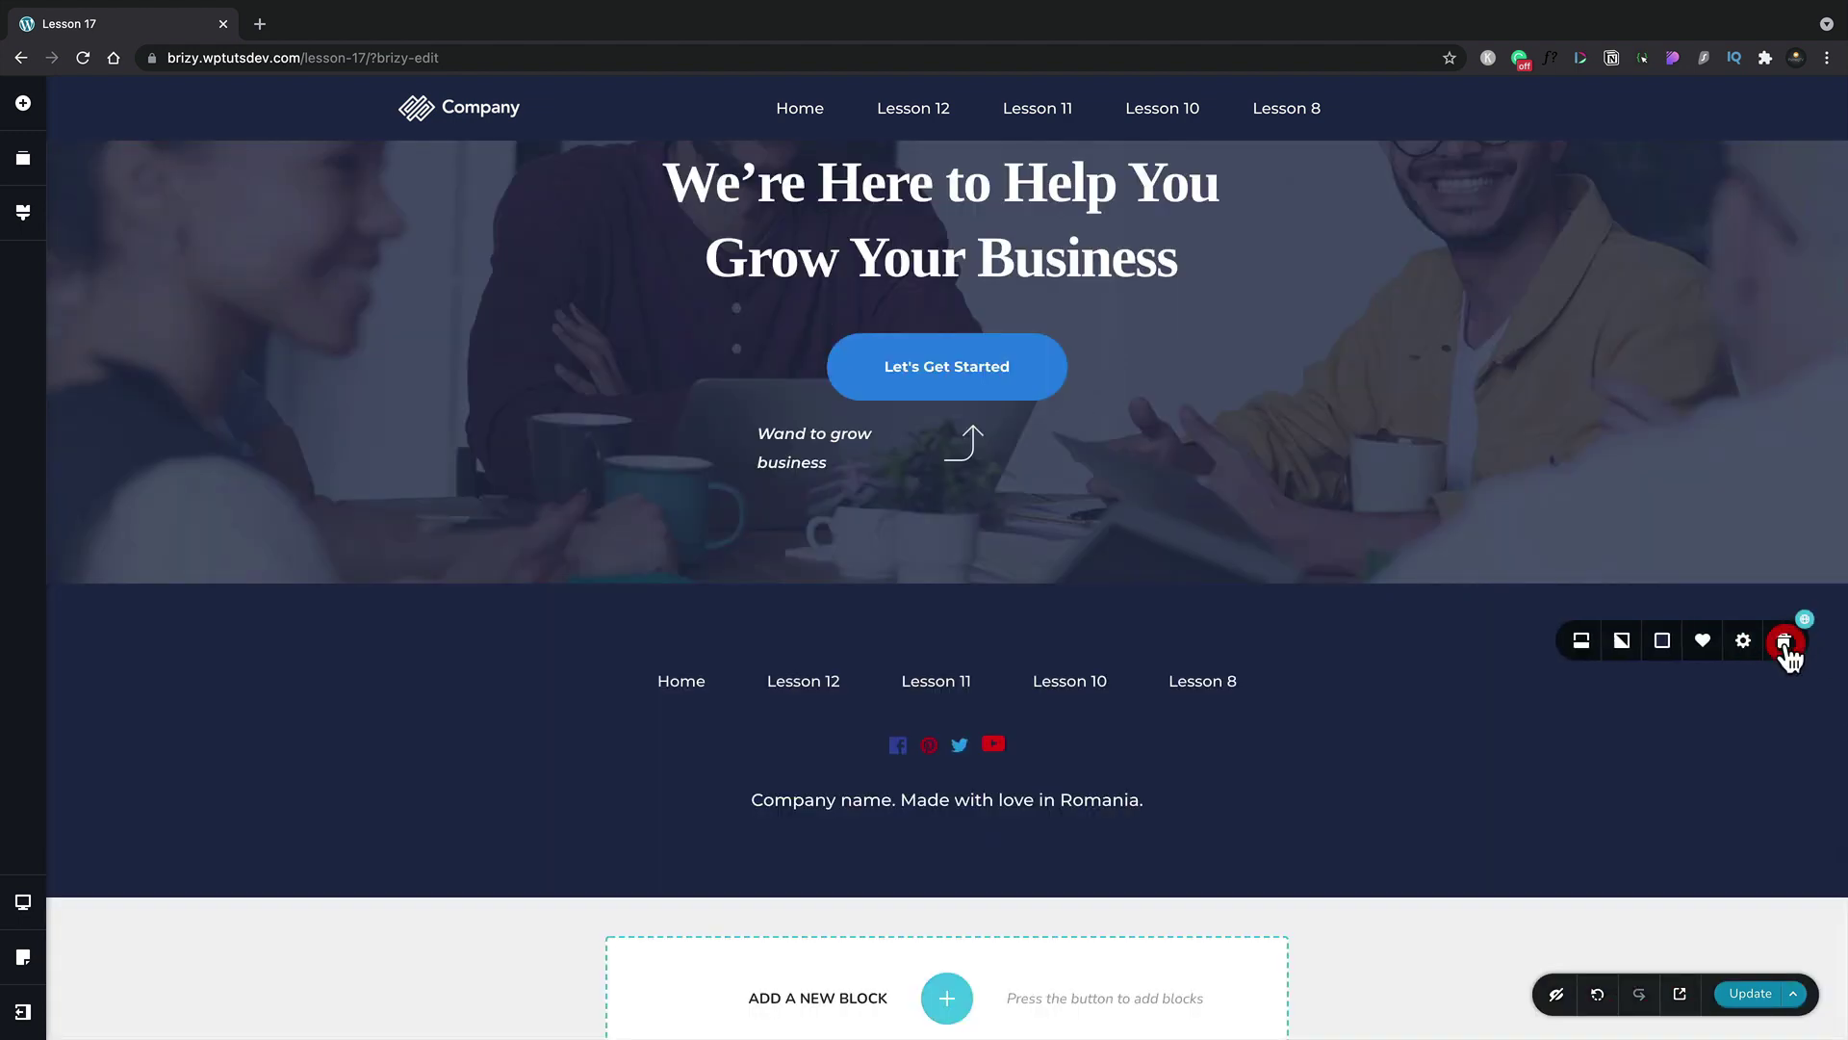
{"action": "left_click", "coordinate": [1581, 645]}
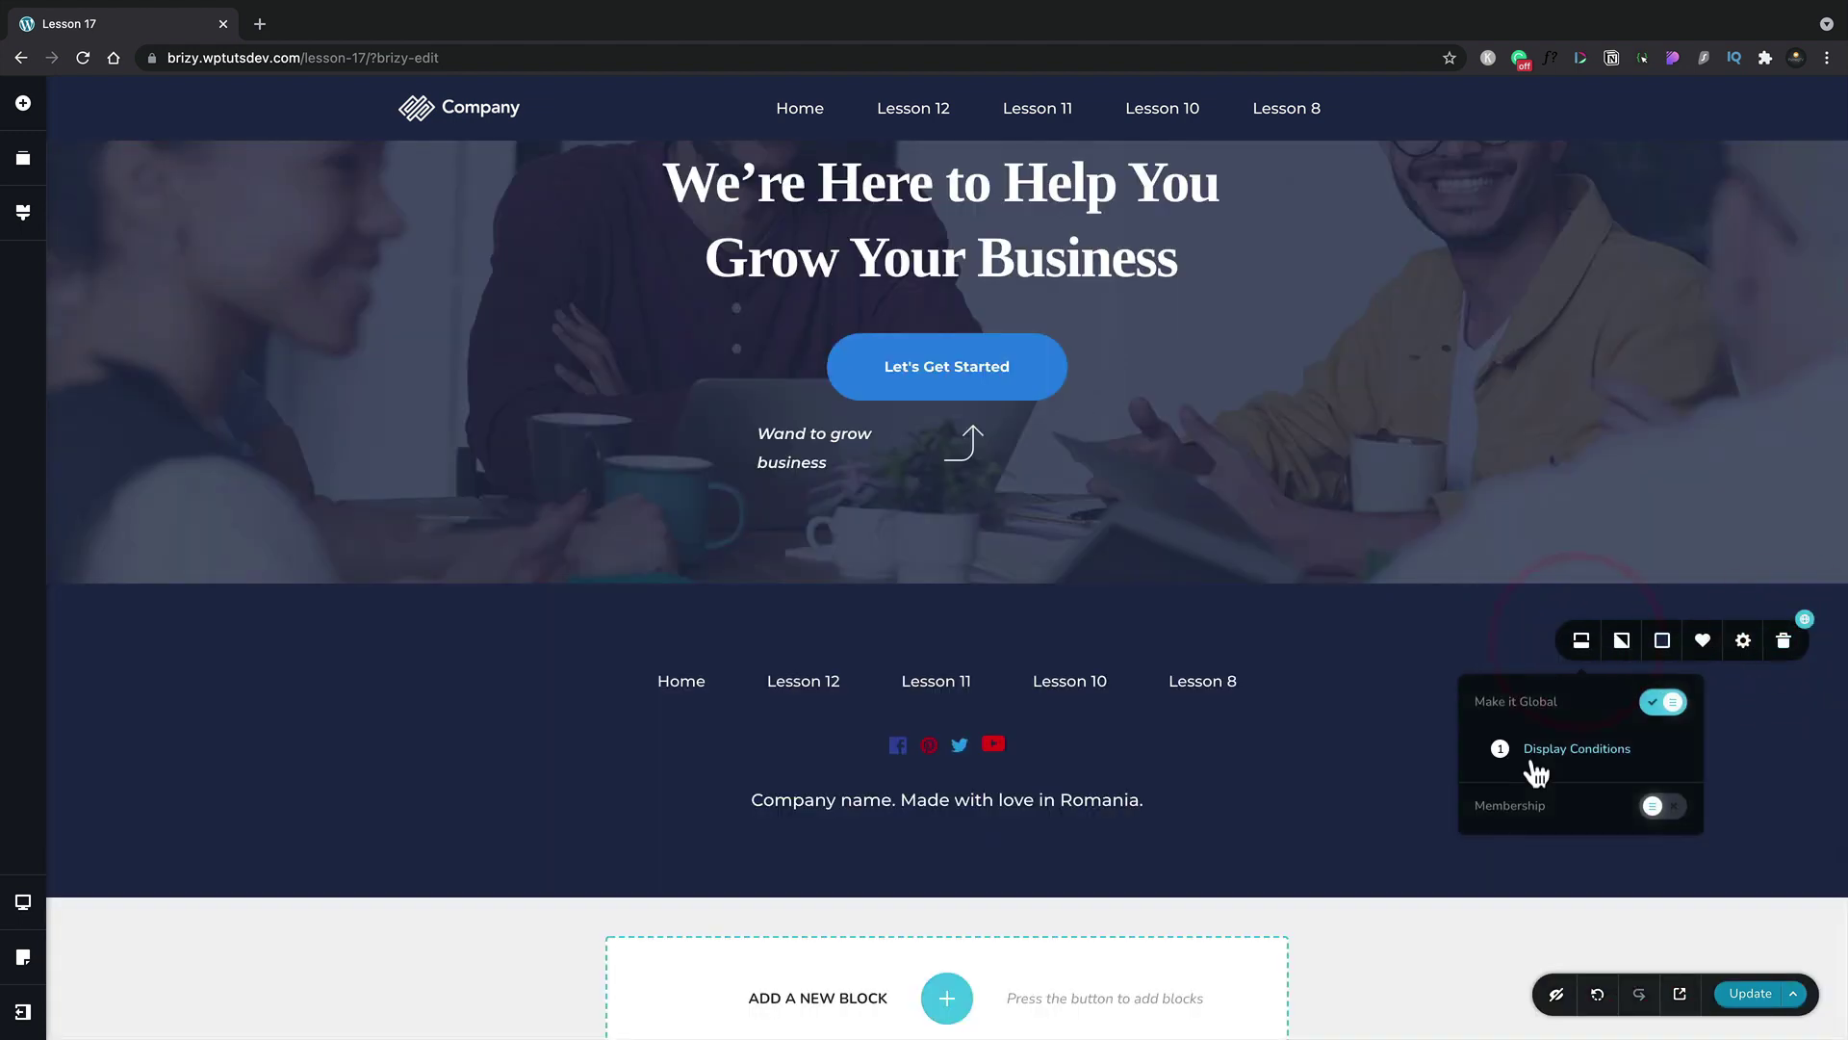
{"action": "left_click", "coordinate": [1536, 752]}
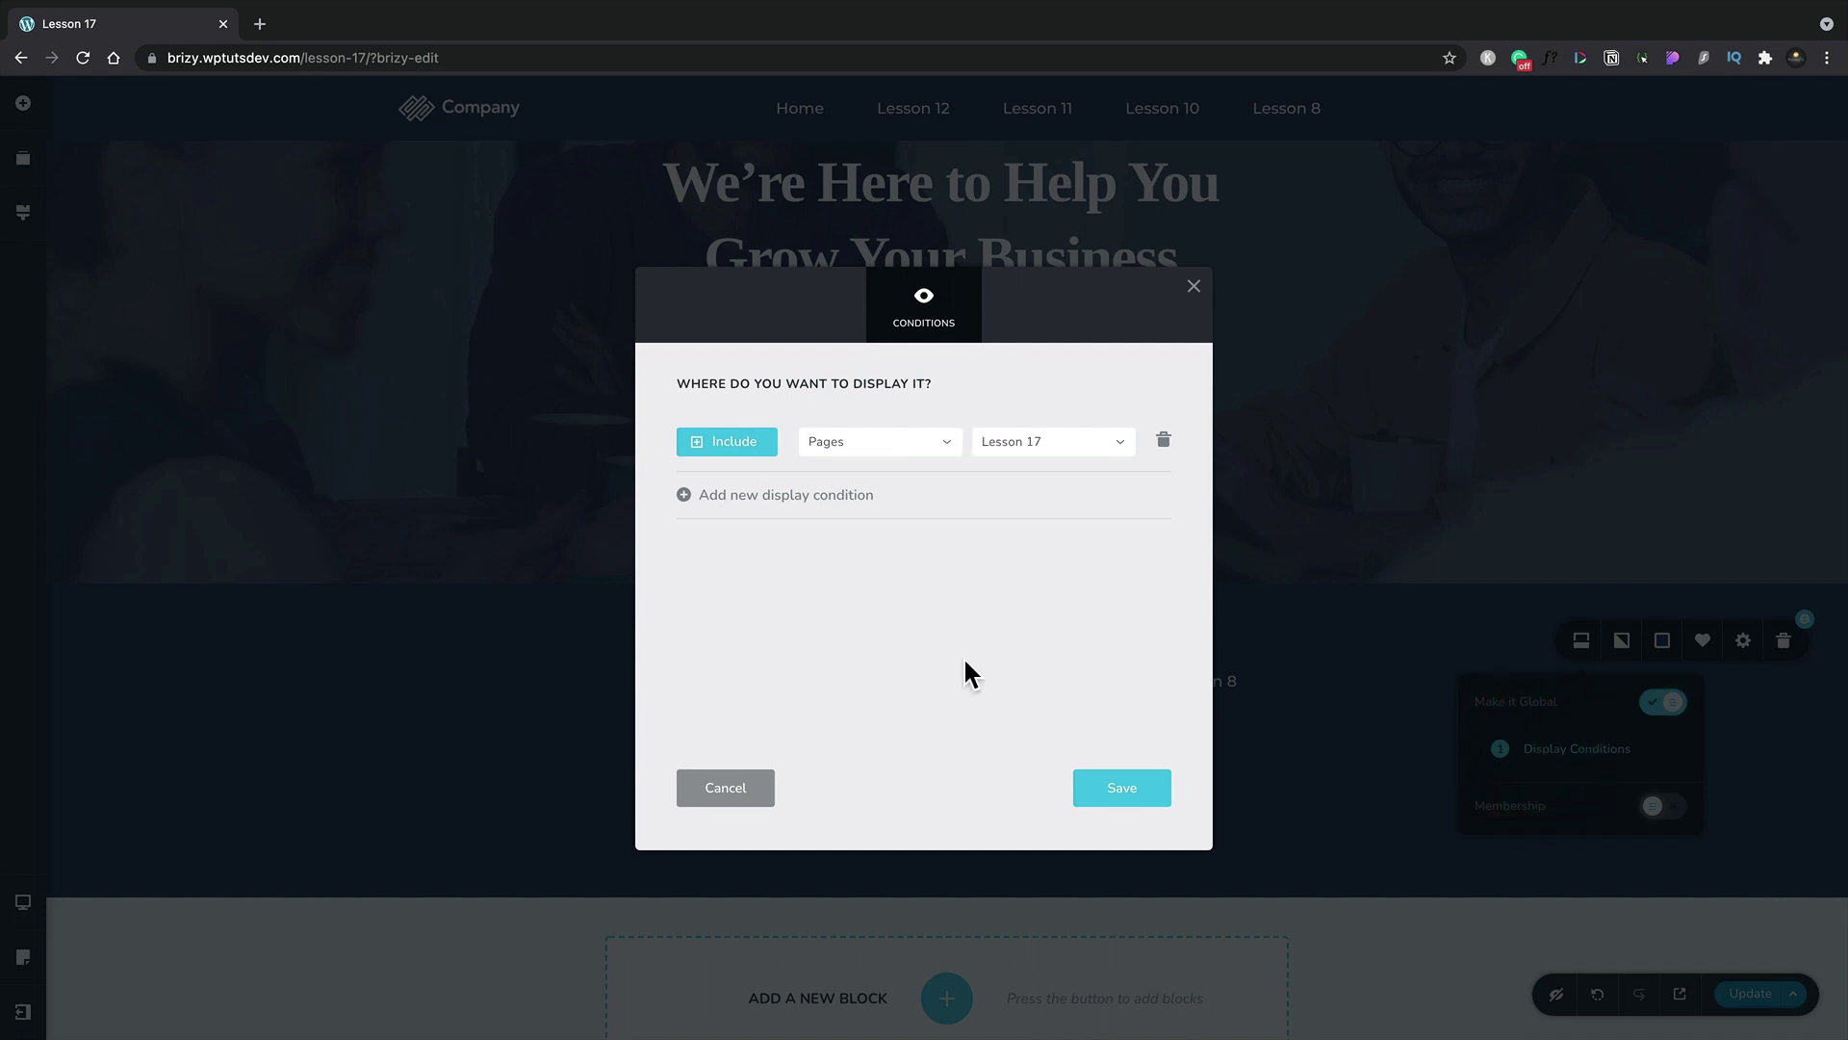
{"action": "left_click", "coordinate": [844, 447]}
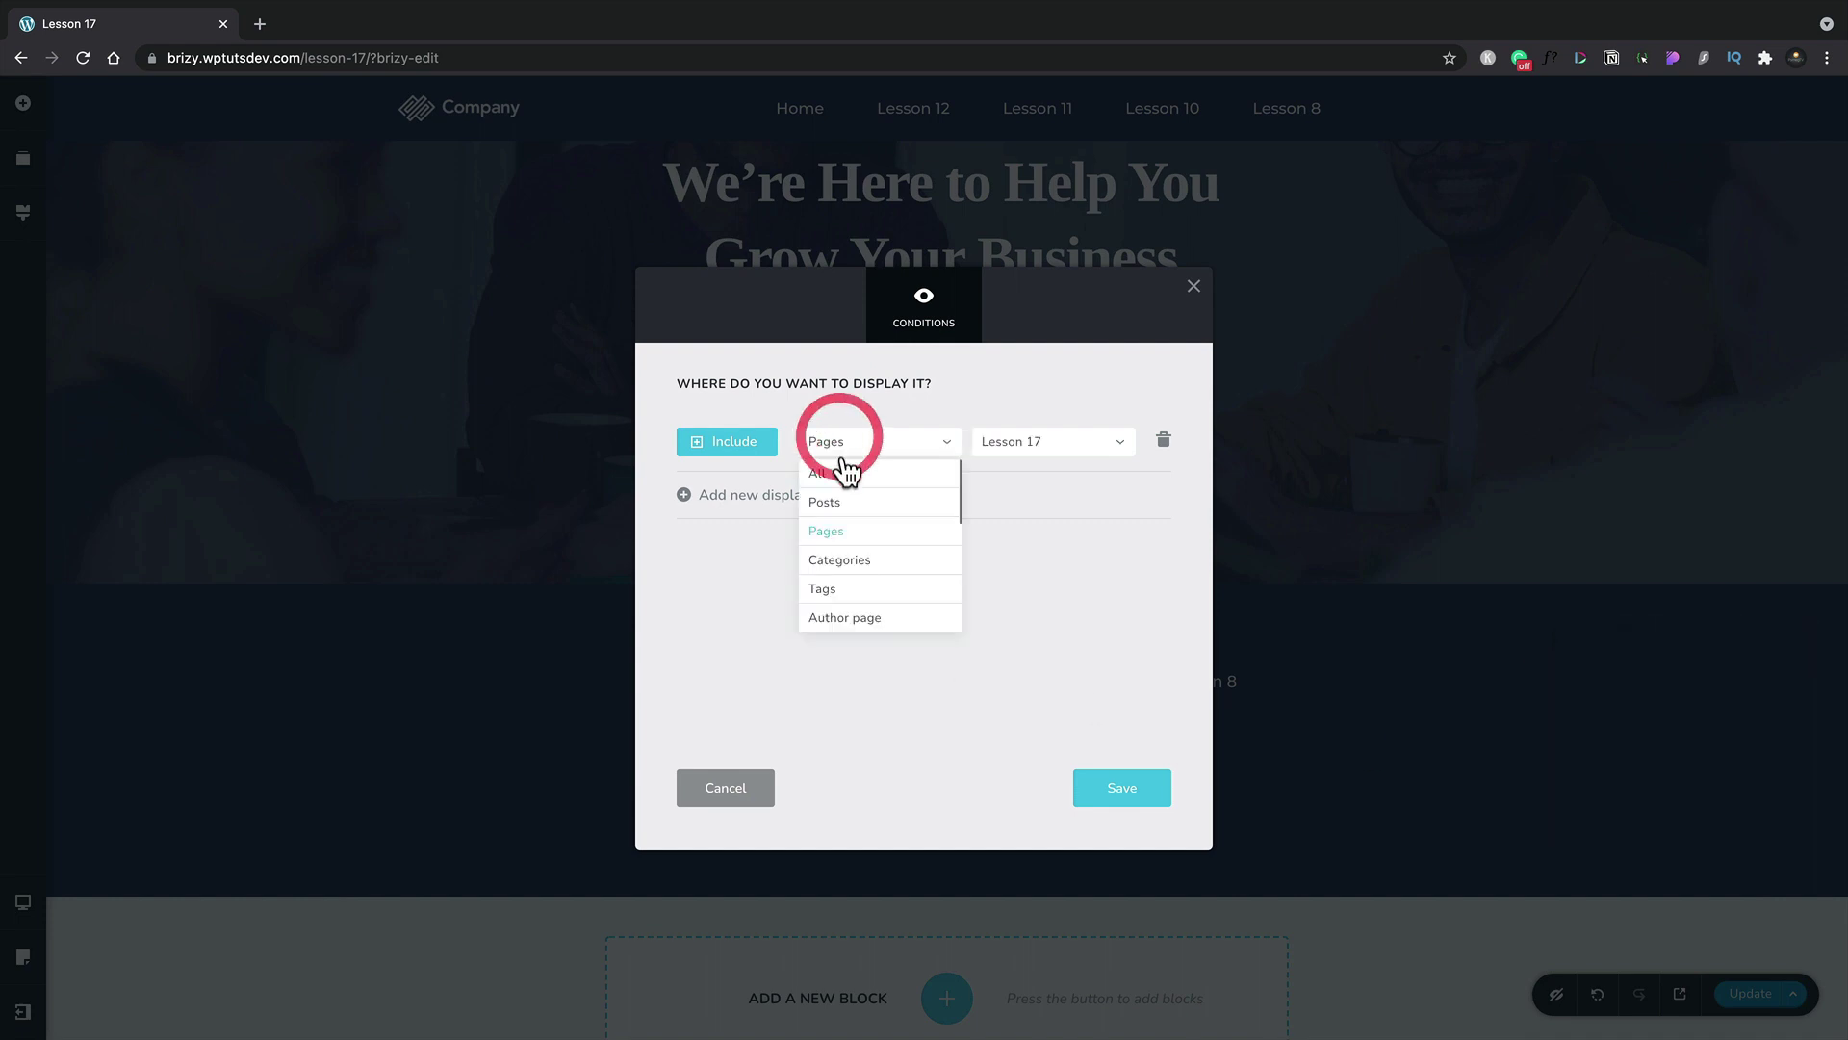
{"action": "left_click", "coordinate": [844, 482]}
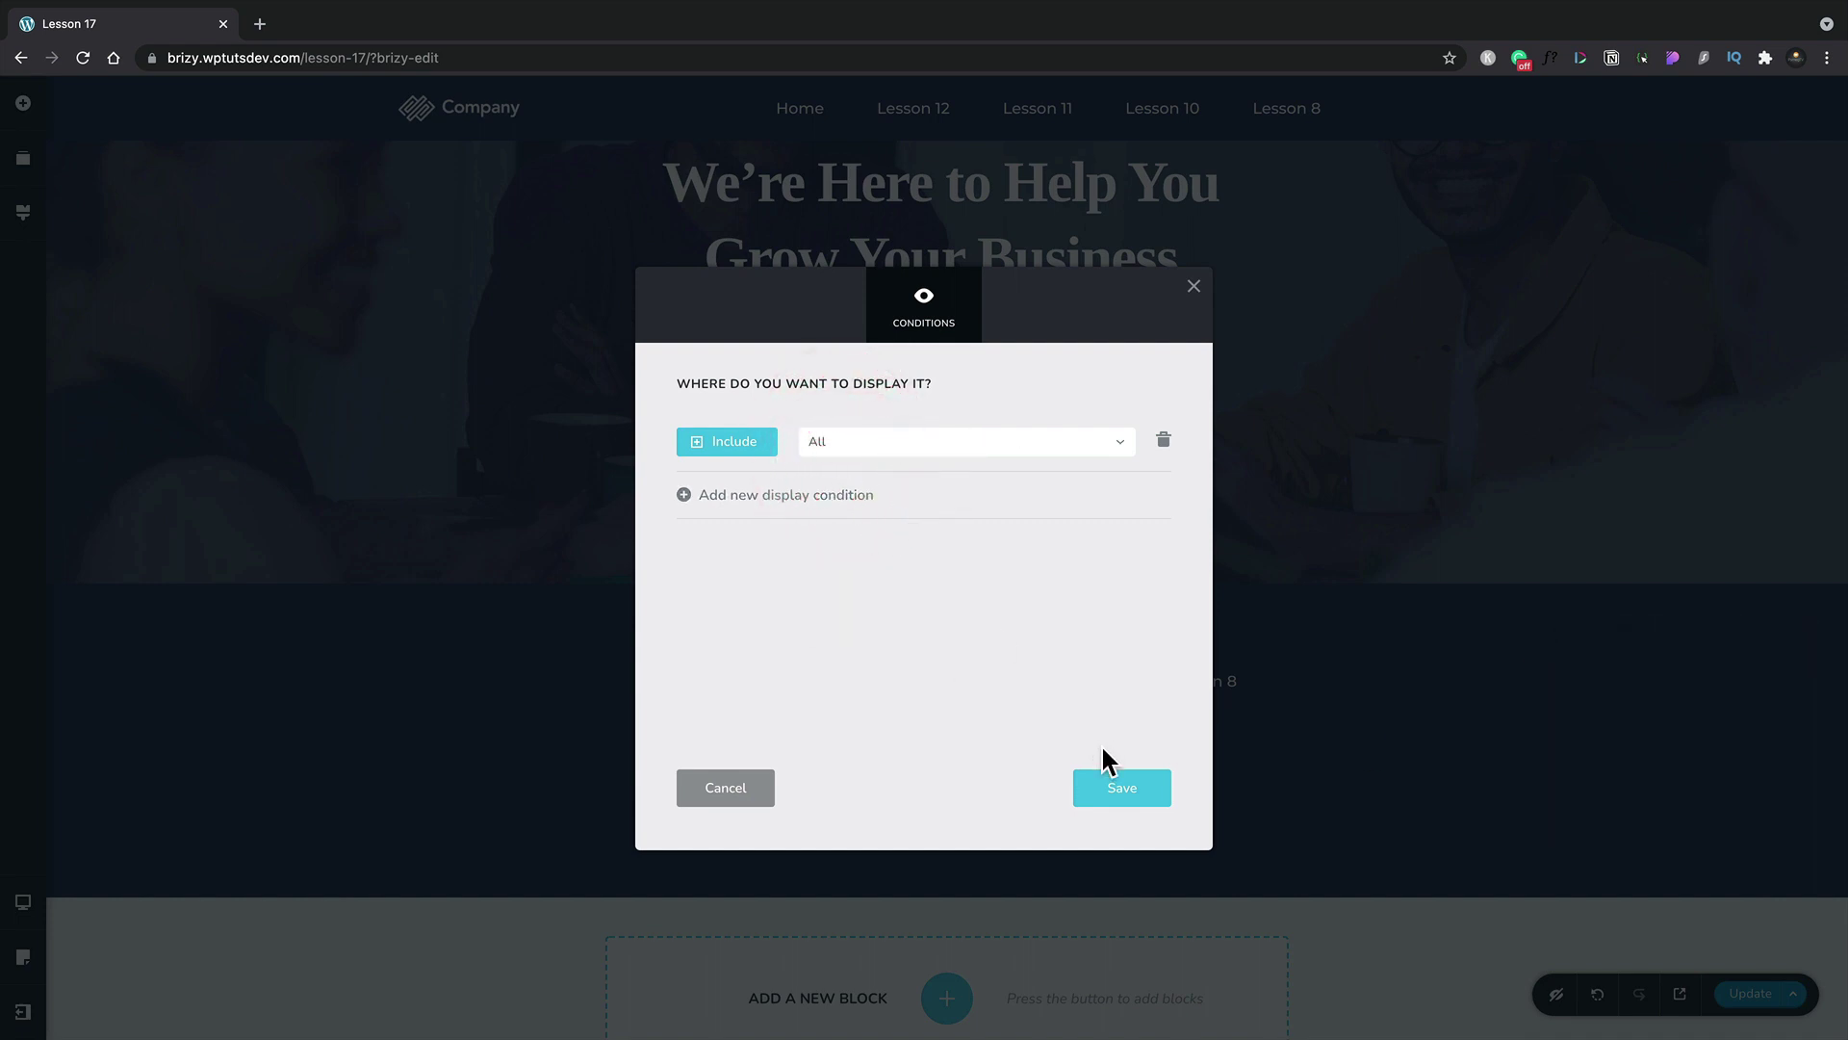
{"action": "left_click", "coordinate": [1129, 787]}
{"action": "left_click", "coordinate": [1194, 291]}
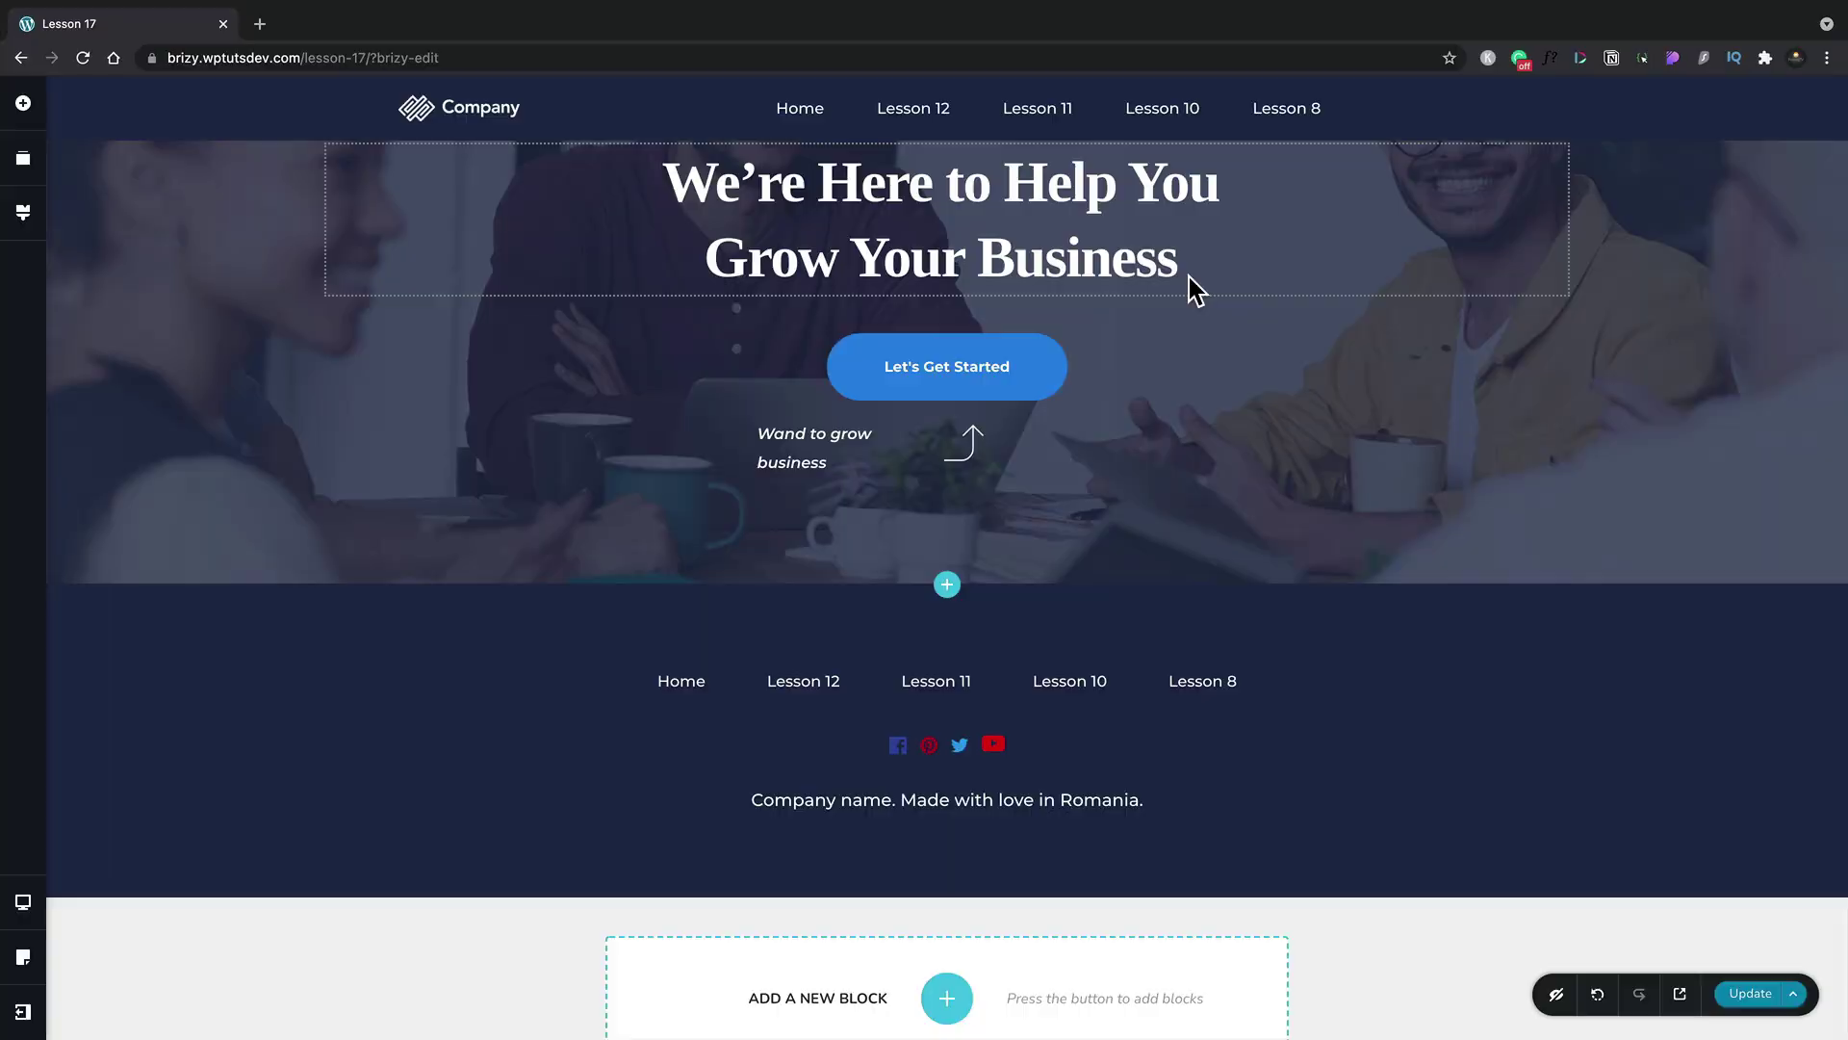